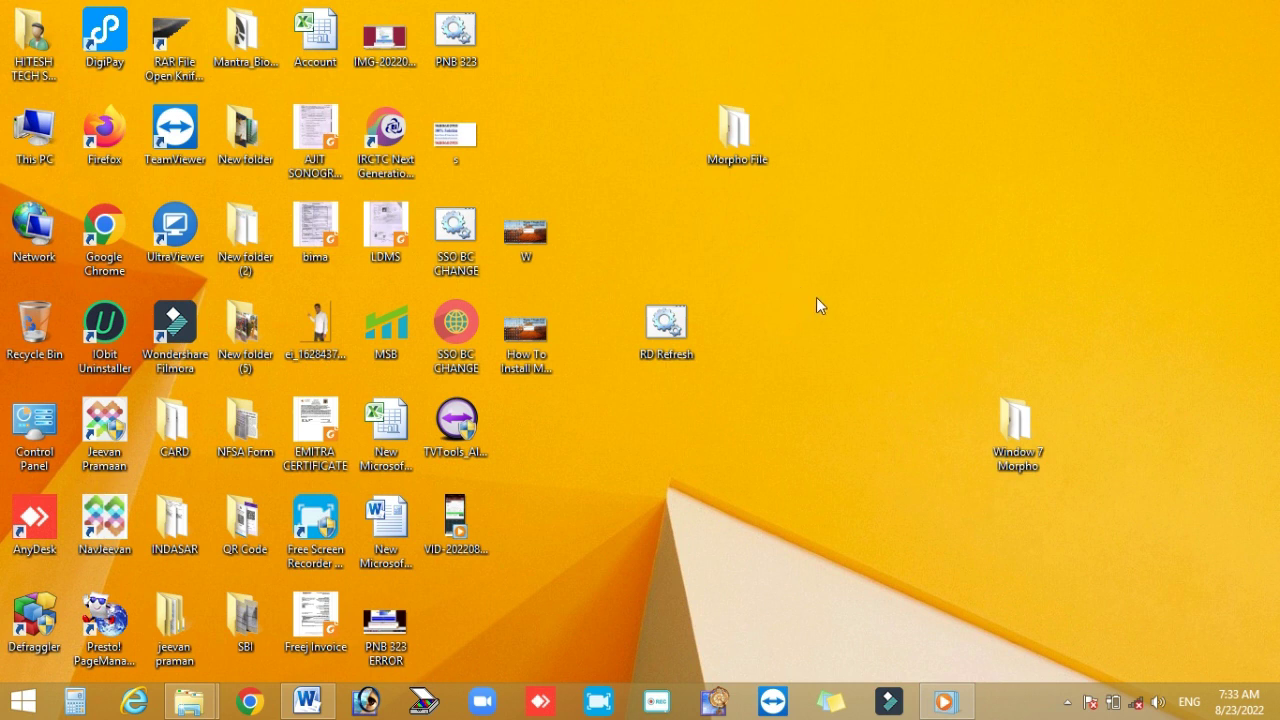
# Open Control Panel from the desktop.
pyautogui.doubleClick(34, 425)
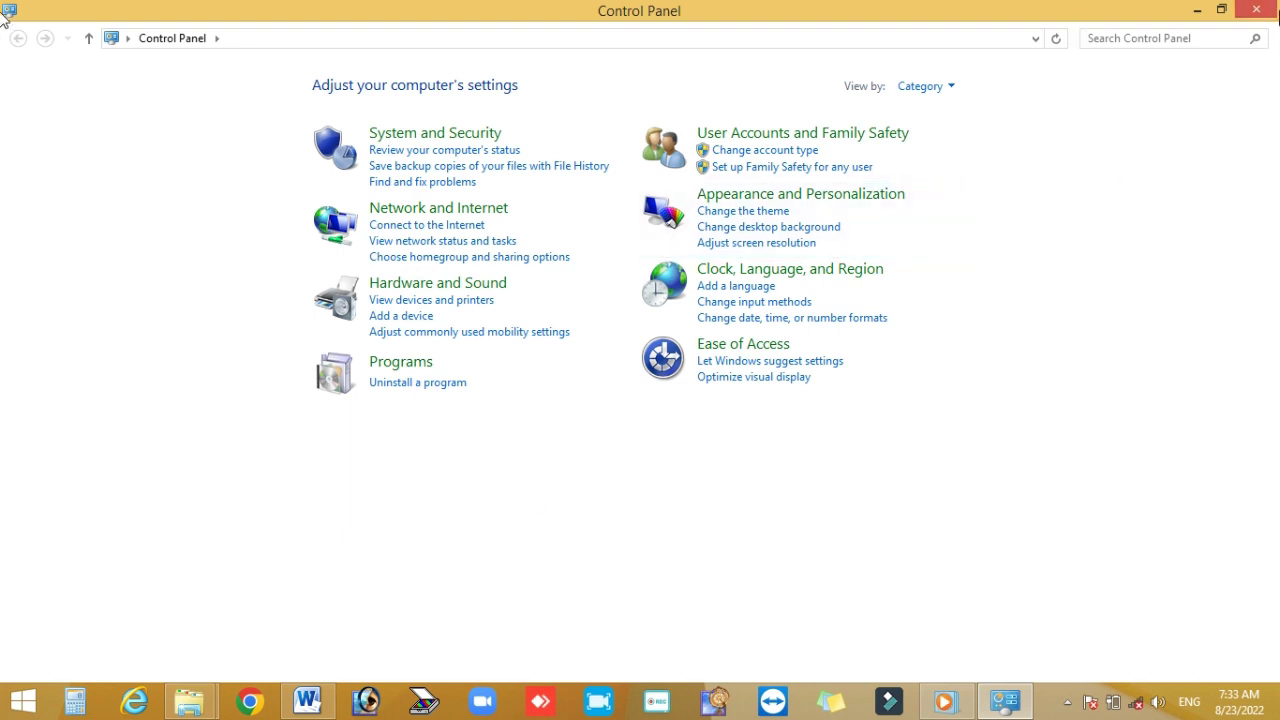
pyautogui.click(1256, 9)
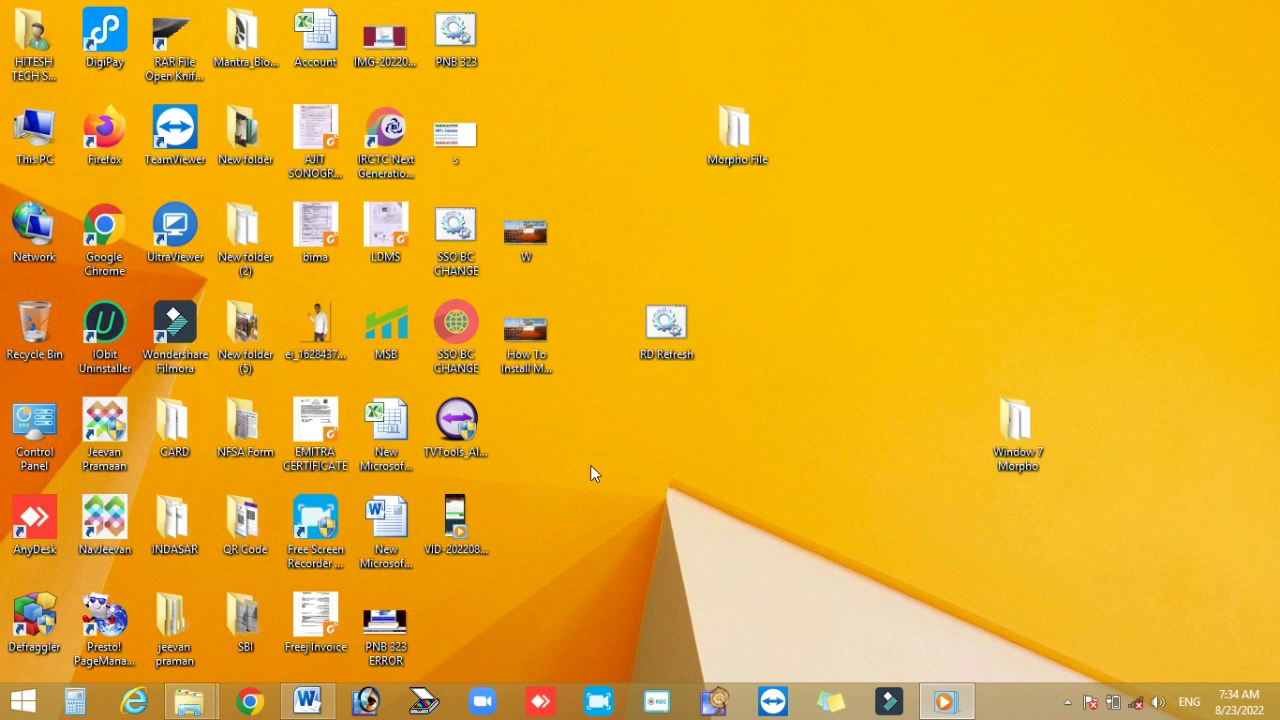
pyautogui.doubleClick(35, 440)
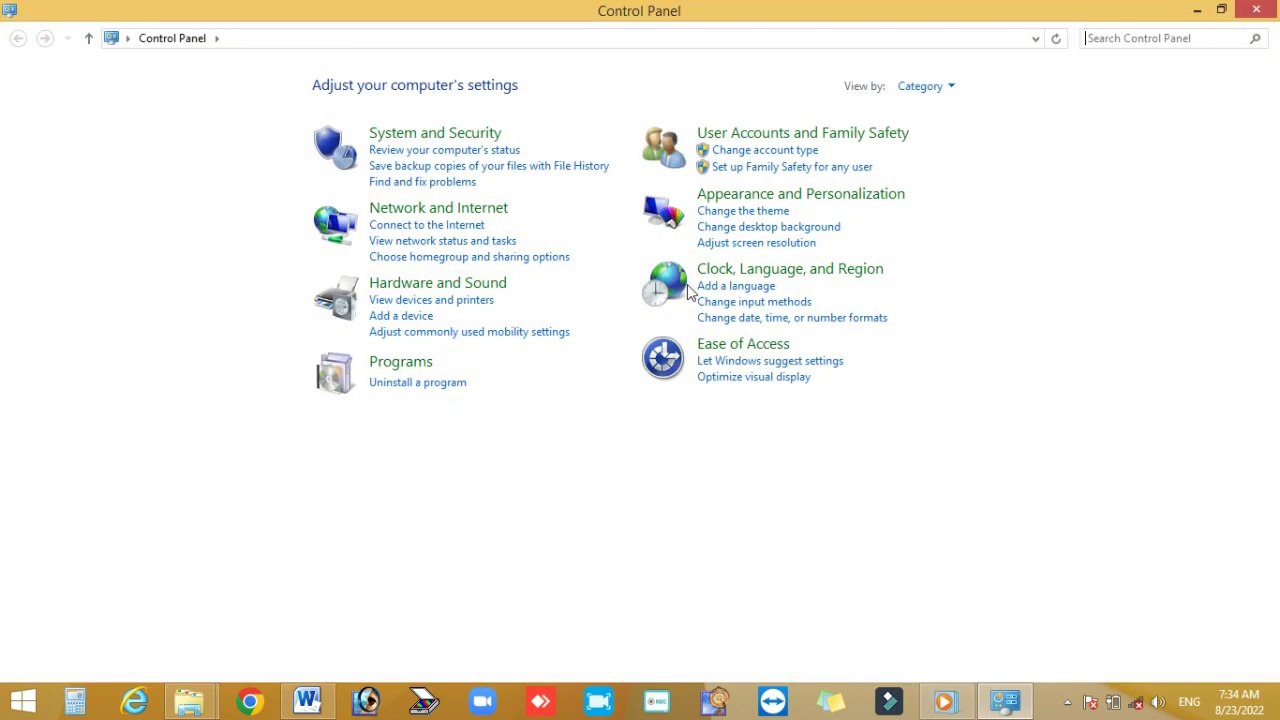
# Switch the Control Panel view to large icons, small icons and back to categories.
pyautogui.click(910, 88)
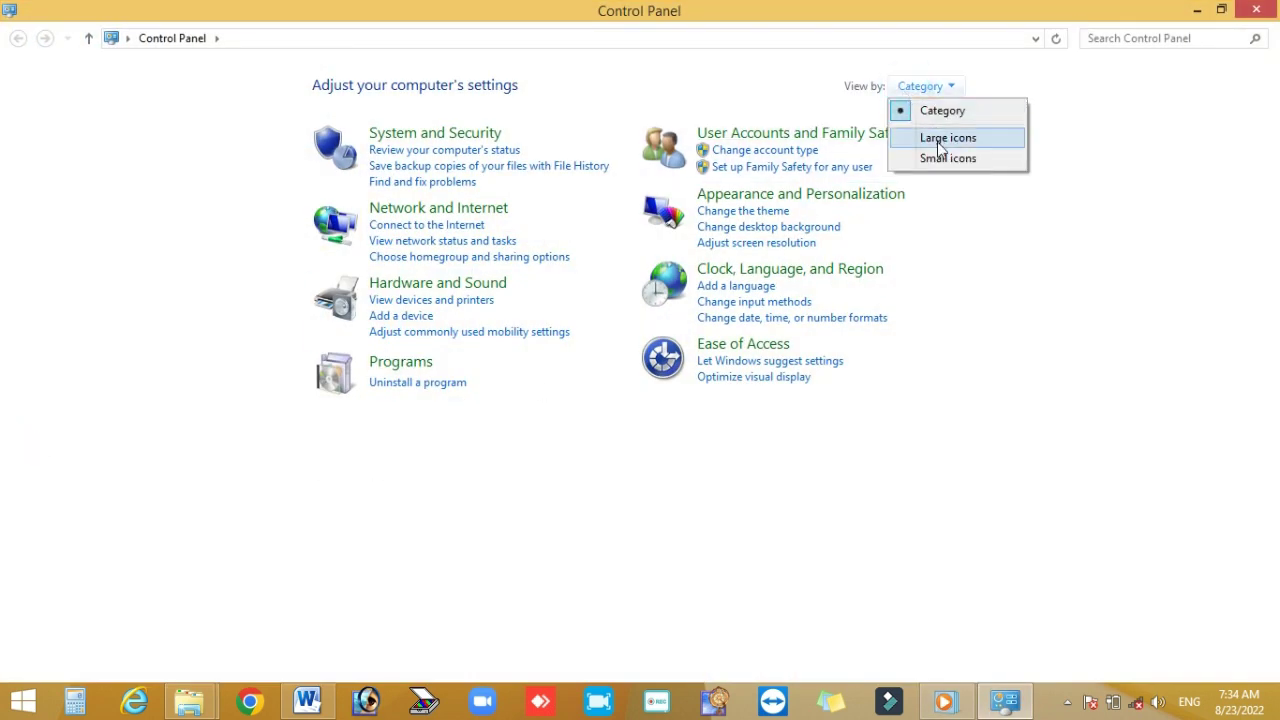
pyautogui.click(931, 137)
pyautogui.click(1152, 90)
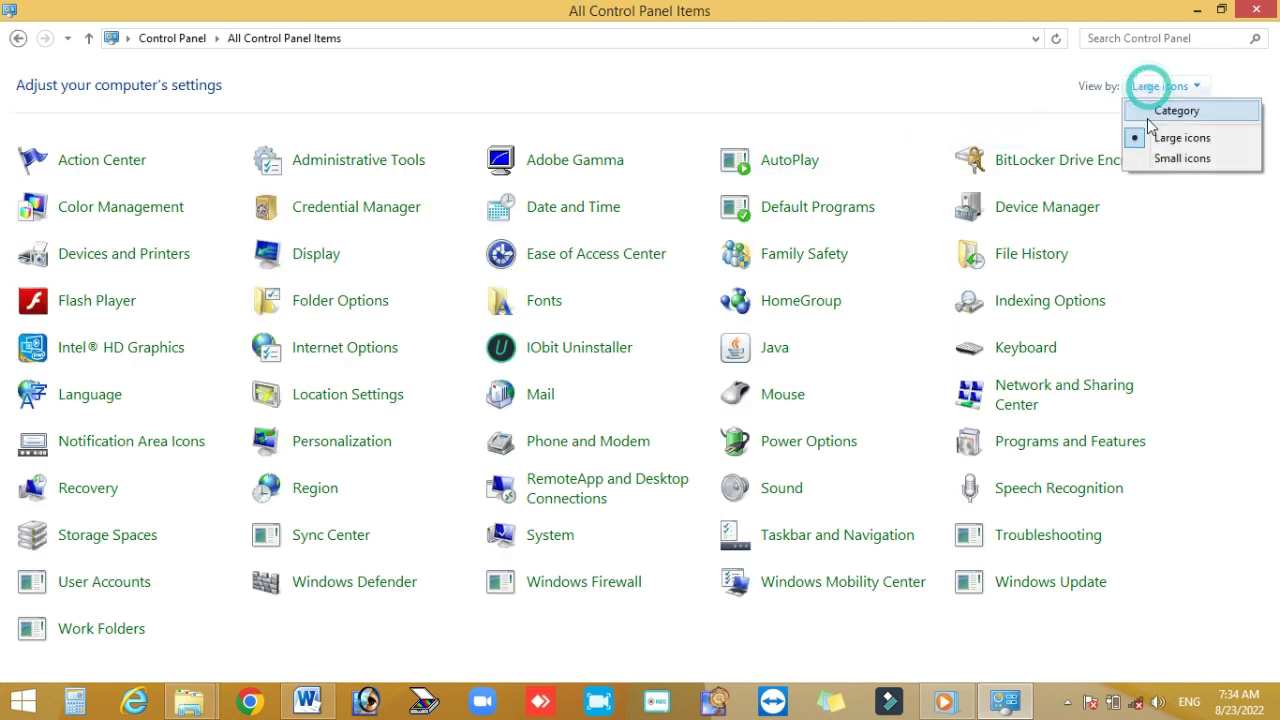
pyautogui.click(1162, 161)
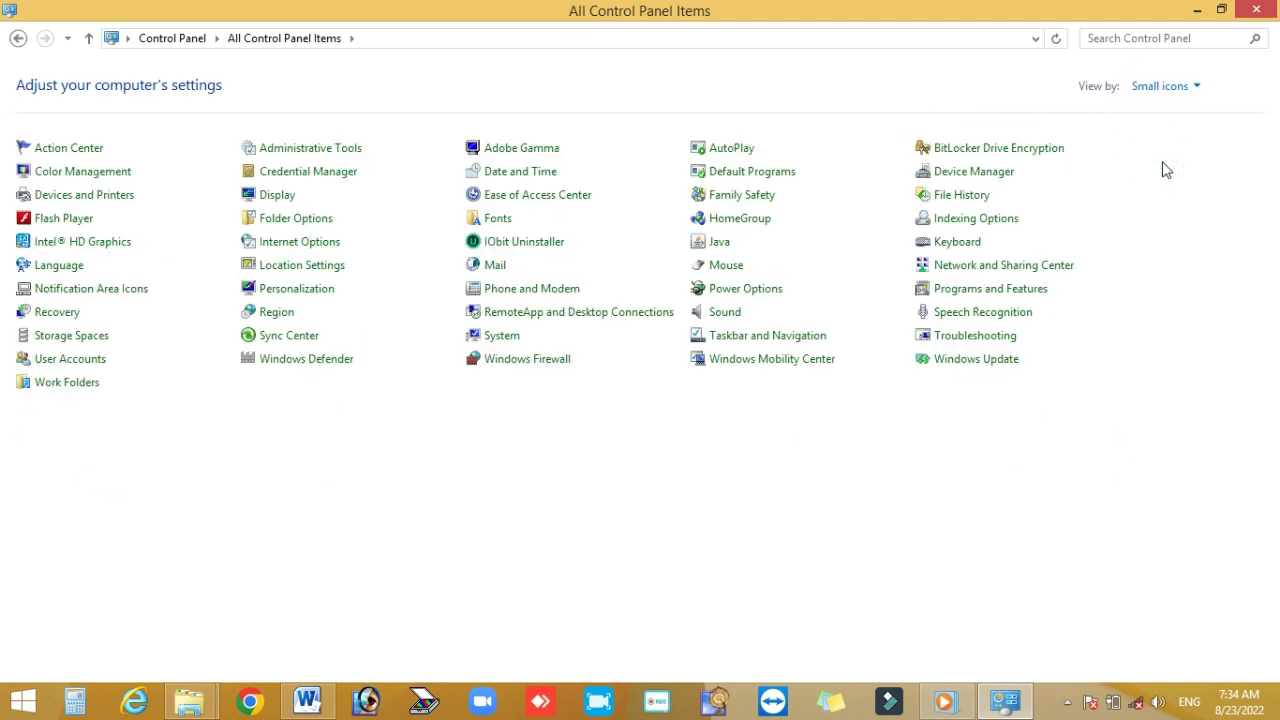
pyautogui.click(1155, 92)
pyautogui.click(1157, 110)
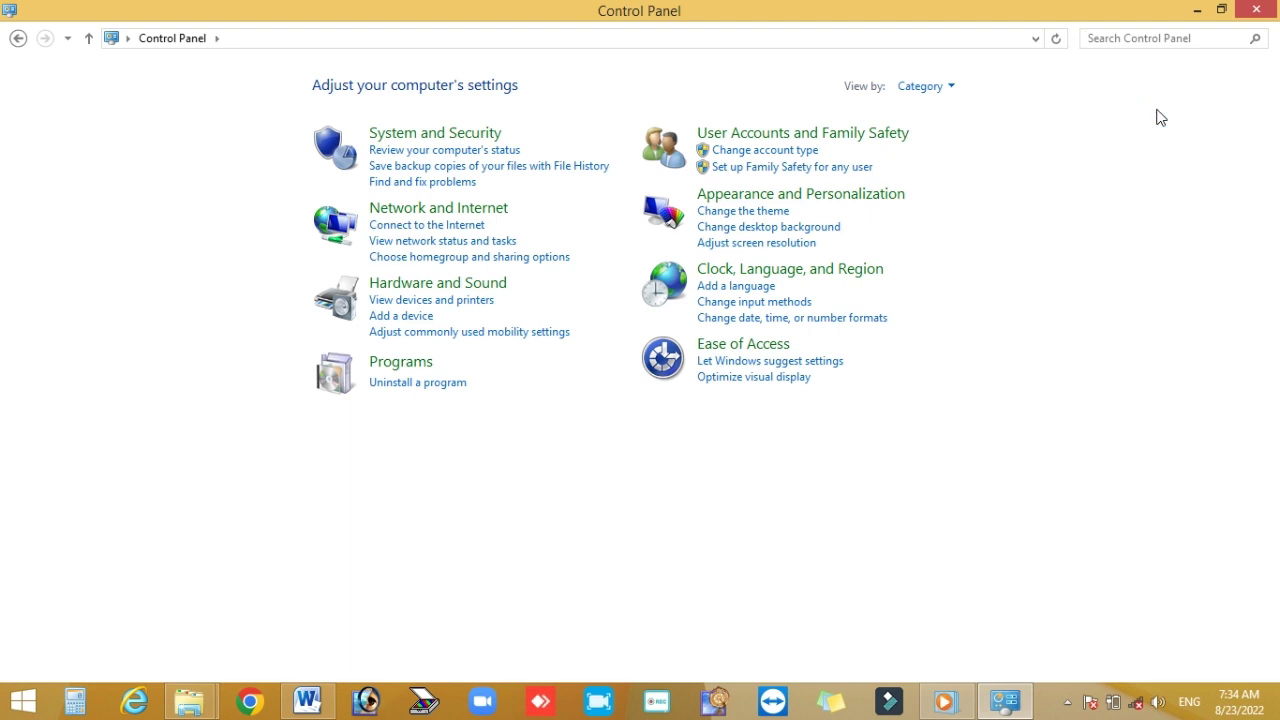
pyautogui.click(922, 86)
pyautogui.click(943, 110)
# Open the list of installed programs and uninstall MORPHO API MSO-13XX Setup ver 2.2.1.8.
pyautogui.click(399, 387)
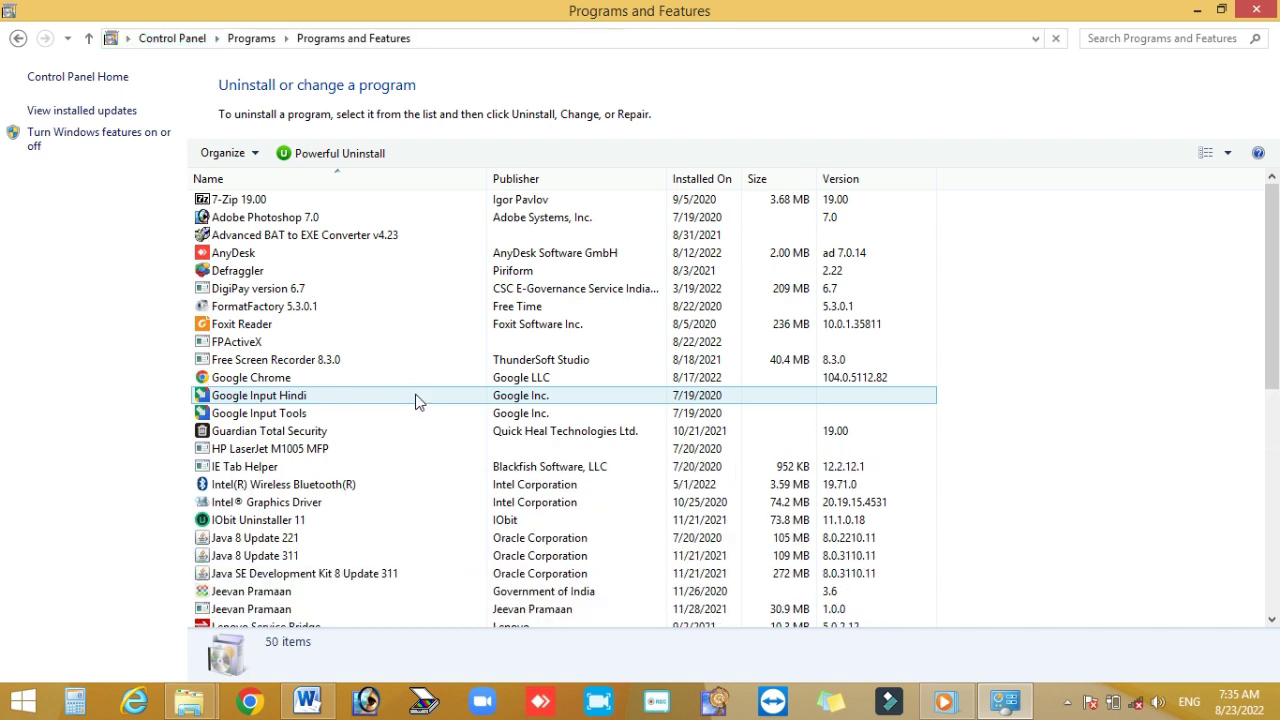
pyautogui.scroll(-1, 418, 401)
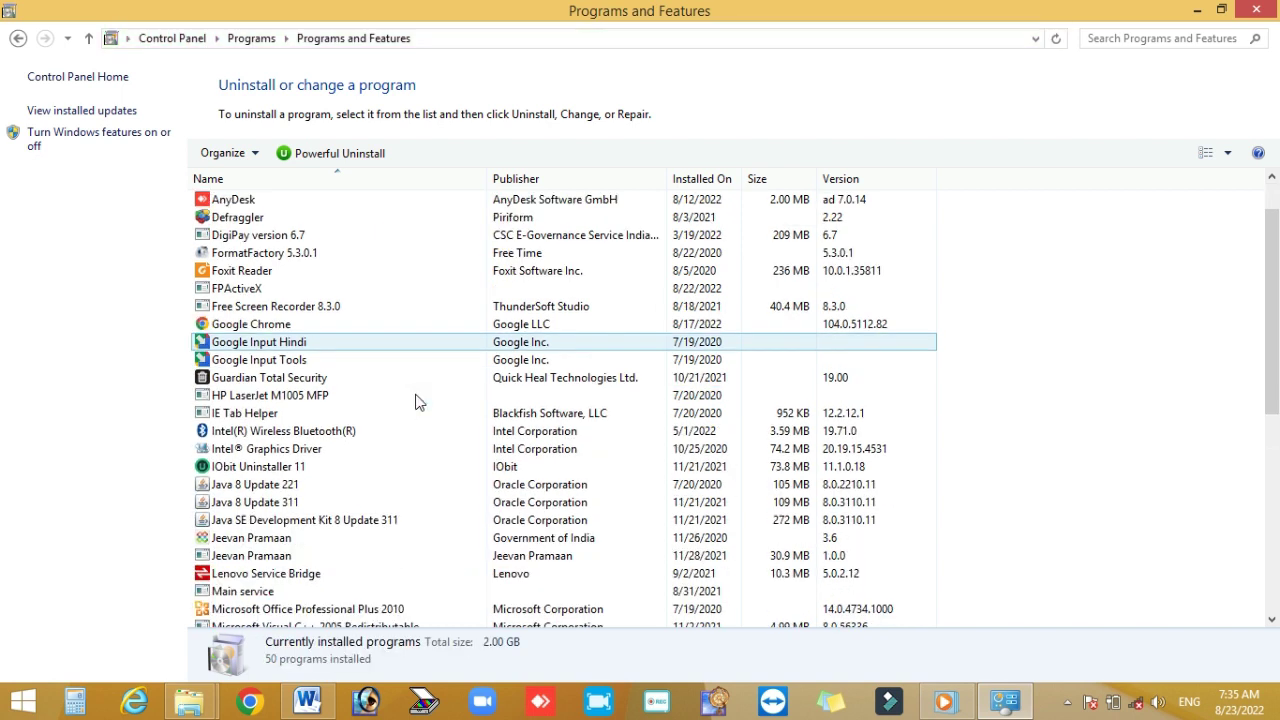
pyautogui.scroll(-2, 418, 401)
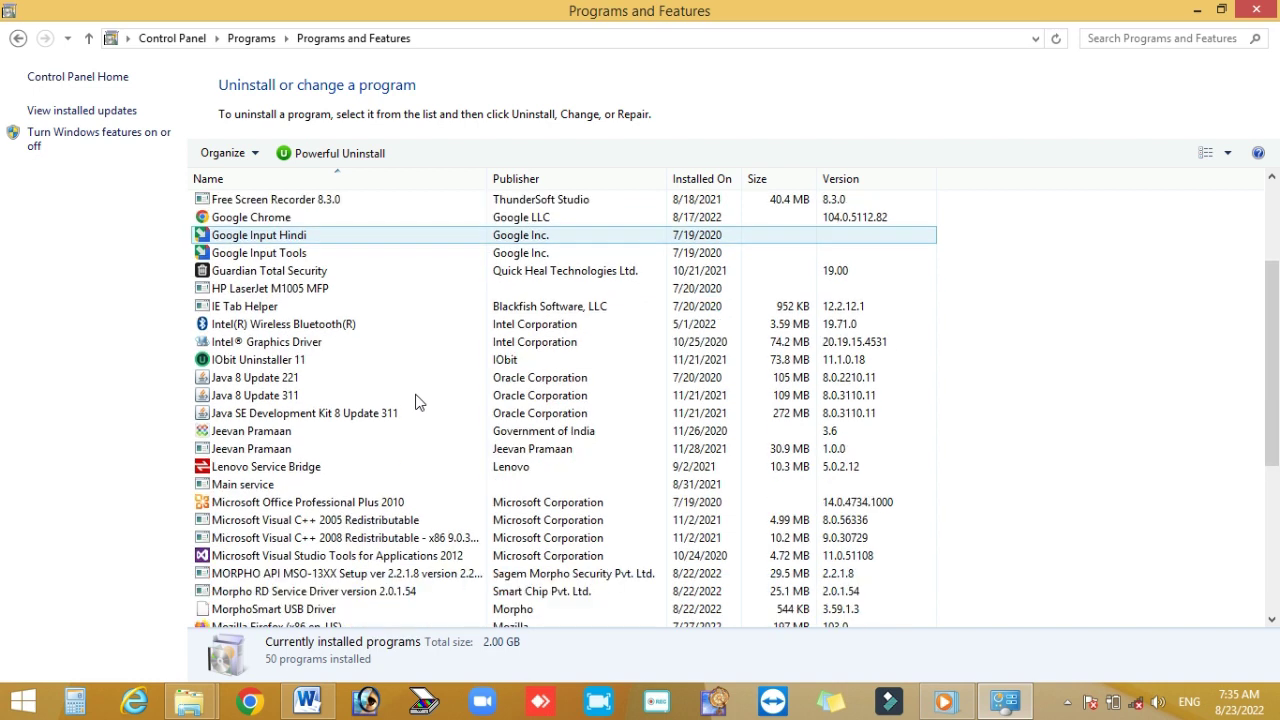
pyautogui.scroll(-2, 418, 401)
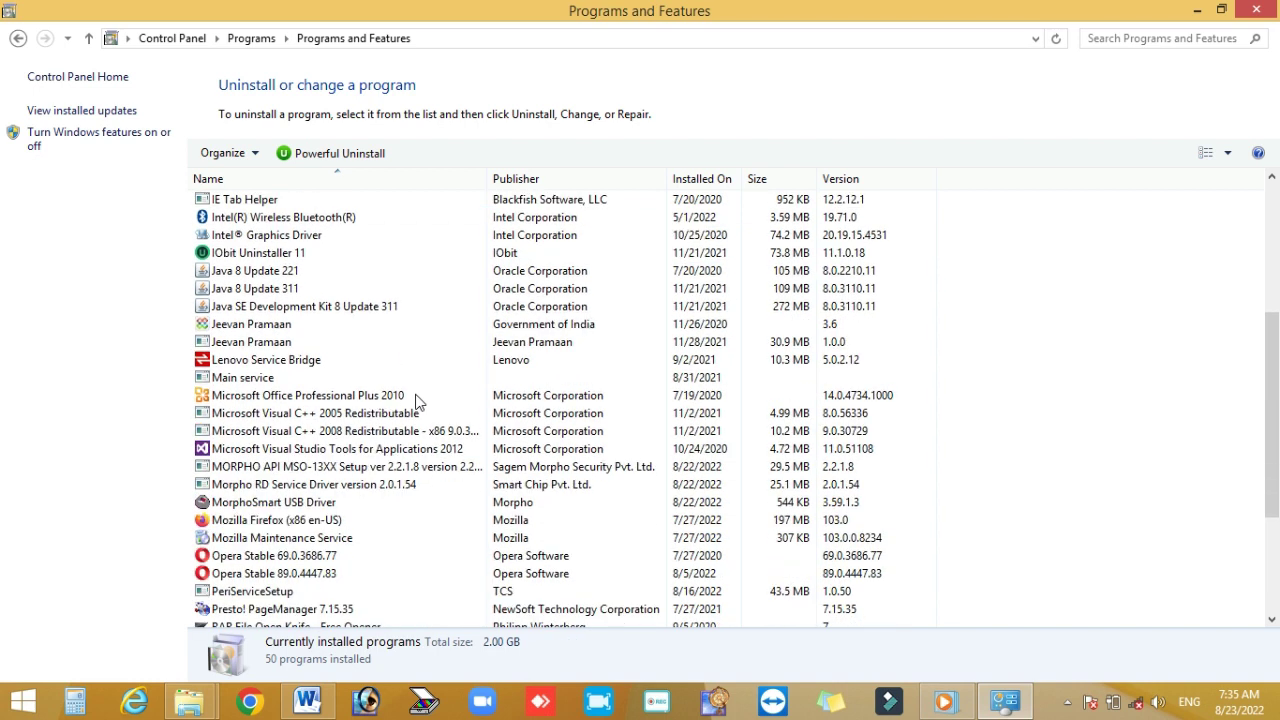
pyautogui.click(409, 470)
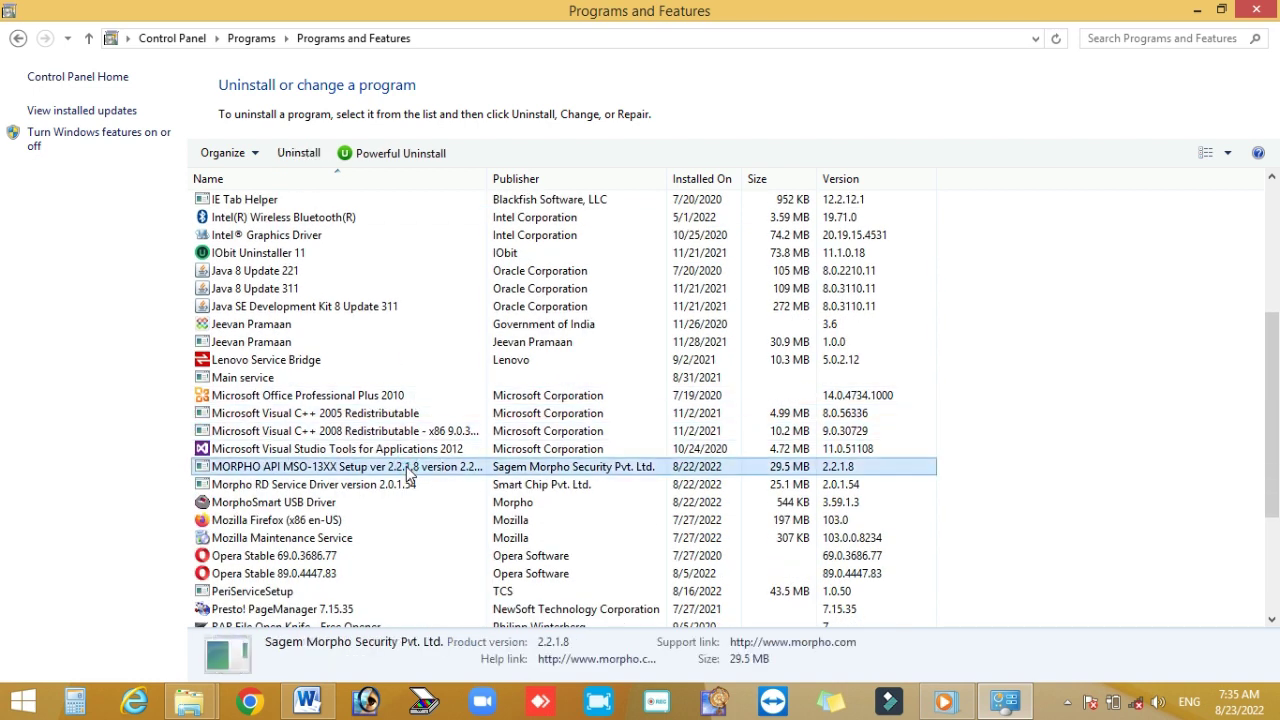
pyautogui.click(301, 158)
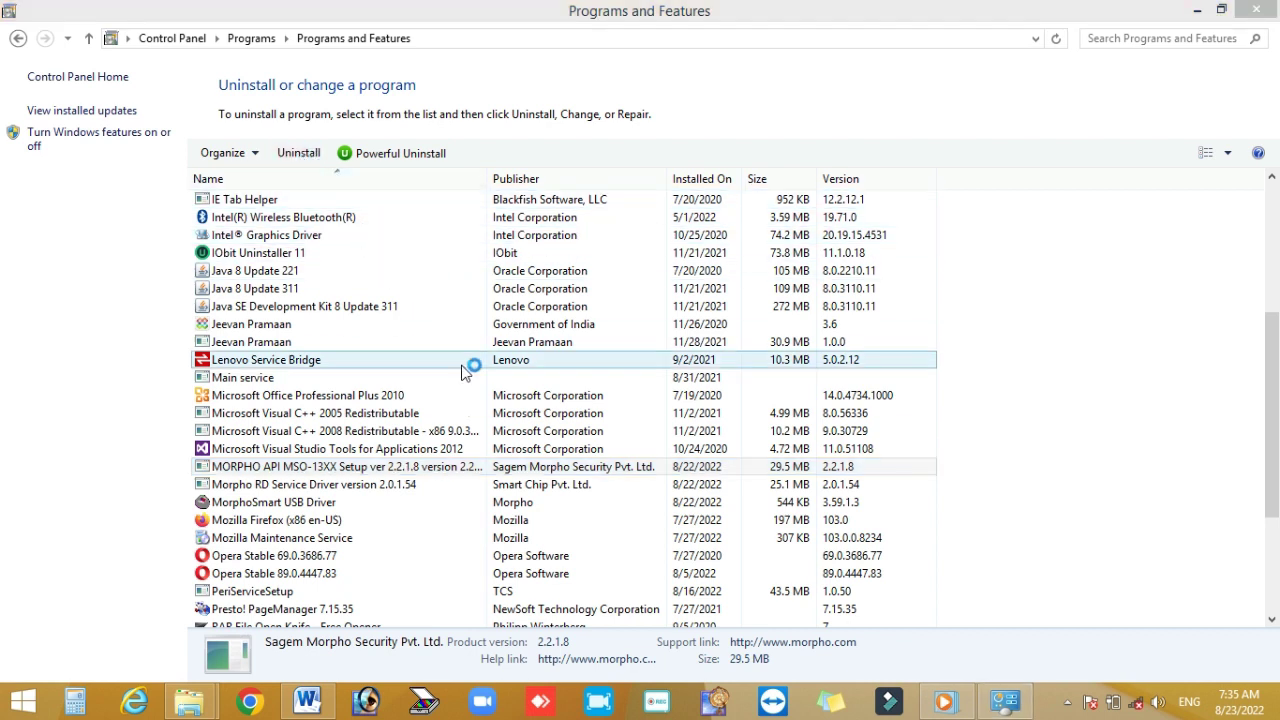
pyautogui.click(716, 414)
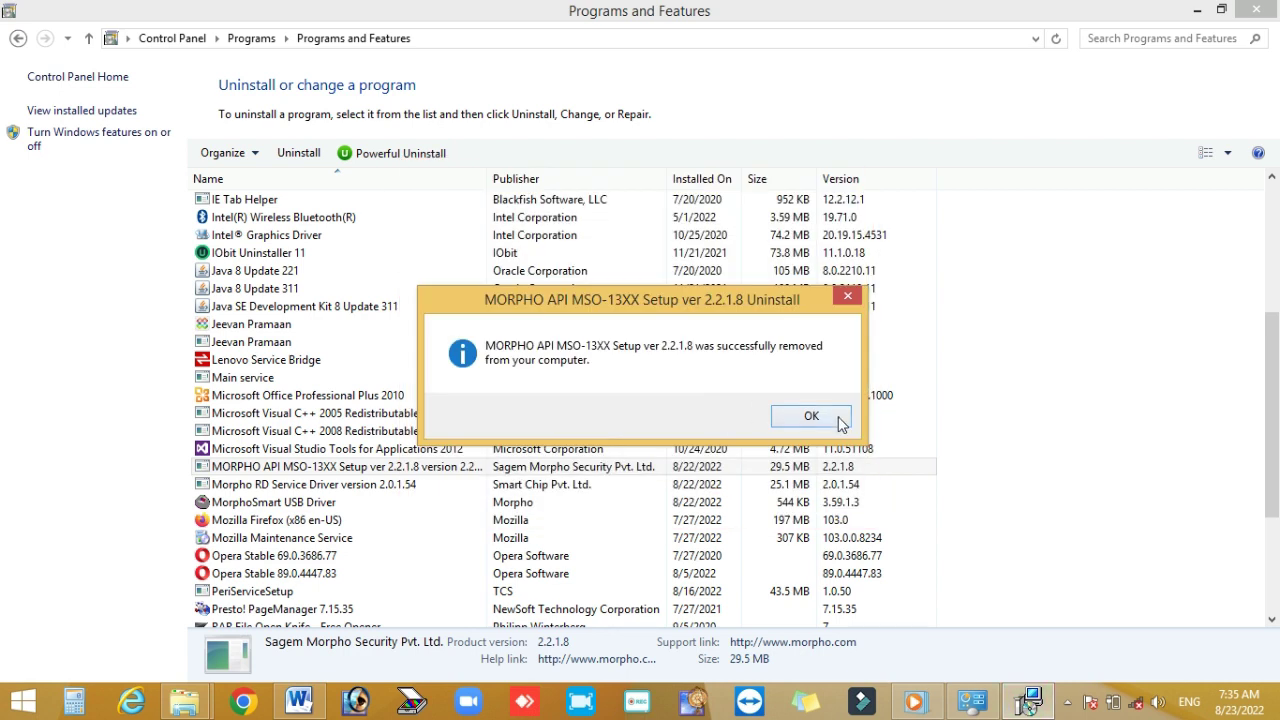
pyautogui.click(811, 416)
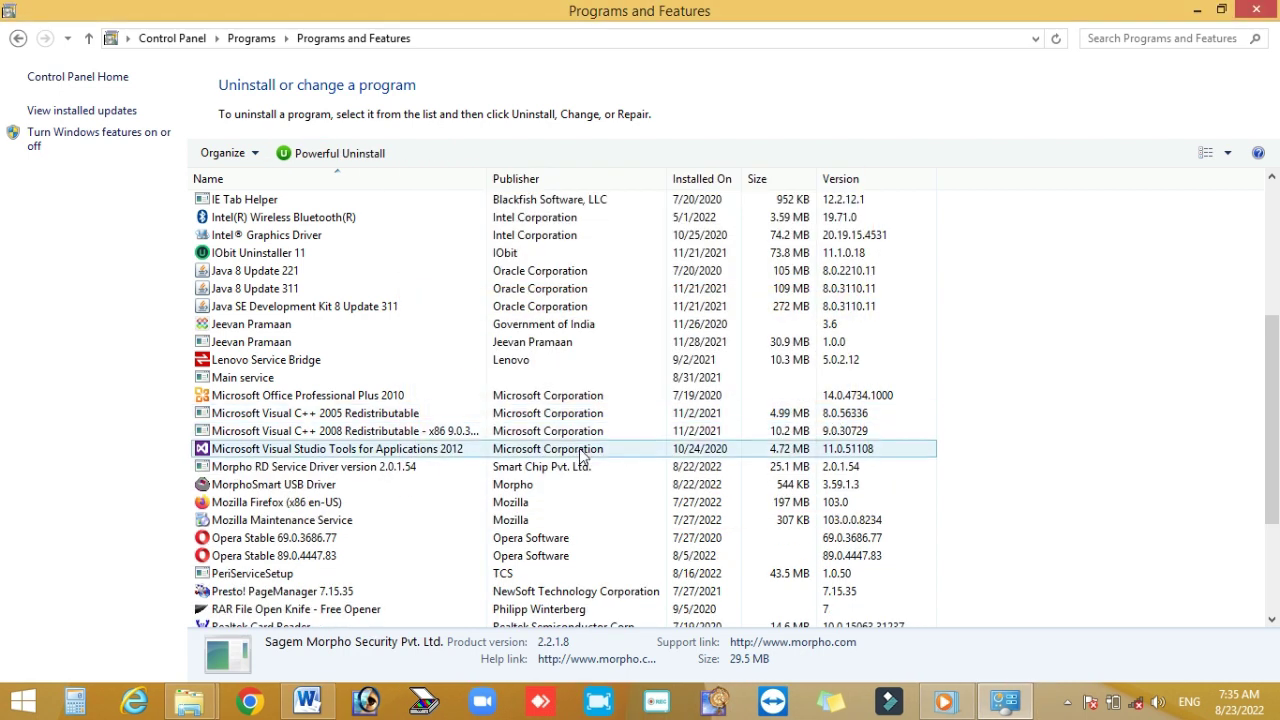
# Uninstall Morpho RD Service Driver version 2.0.1.54 and dismiss the removal notice.
pyautogui.click(312, 468)
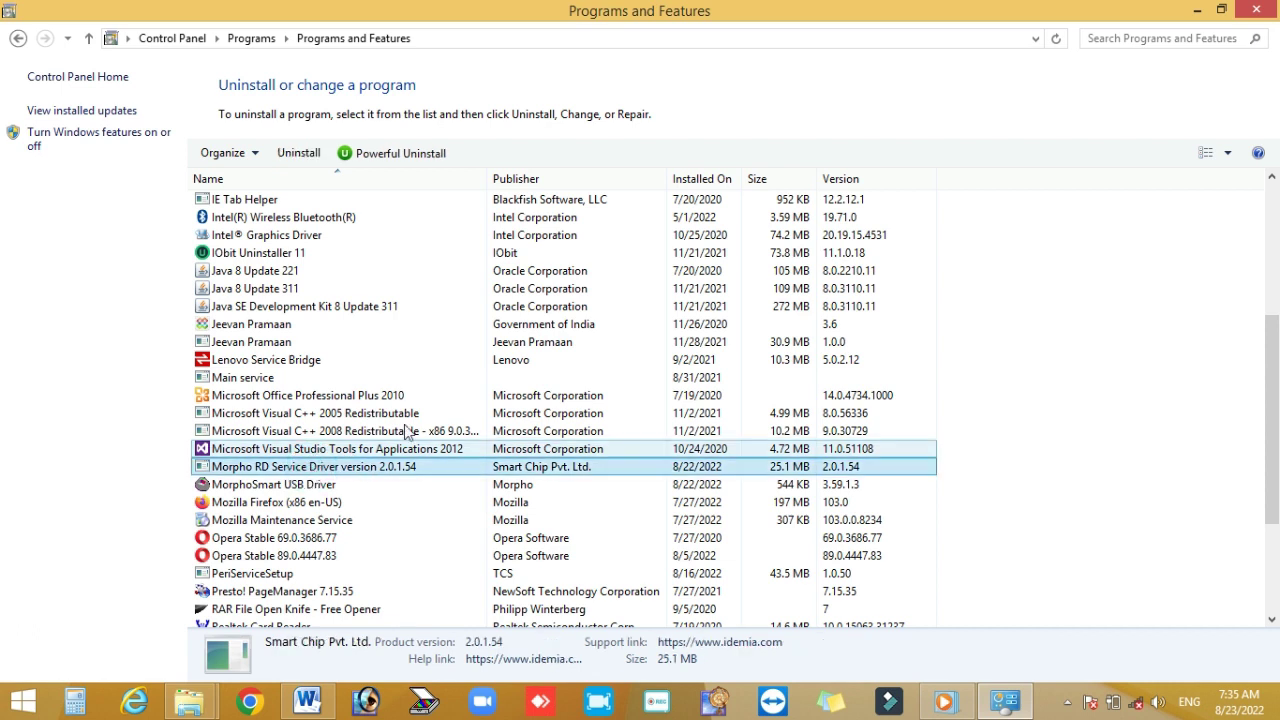
pyautogui.click(305, 157)
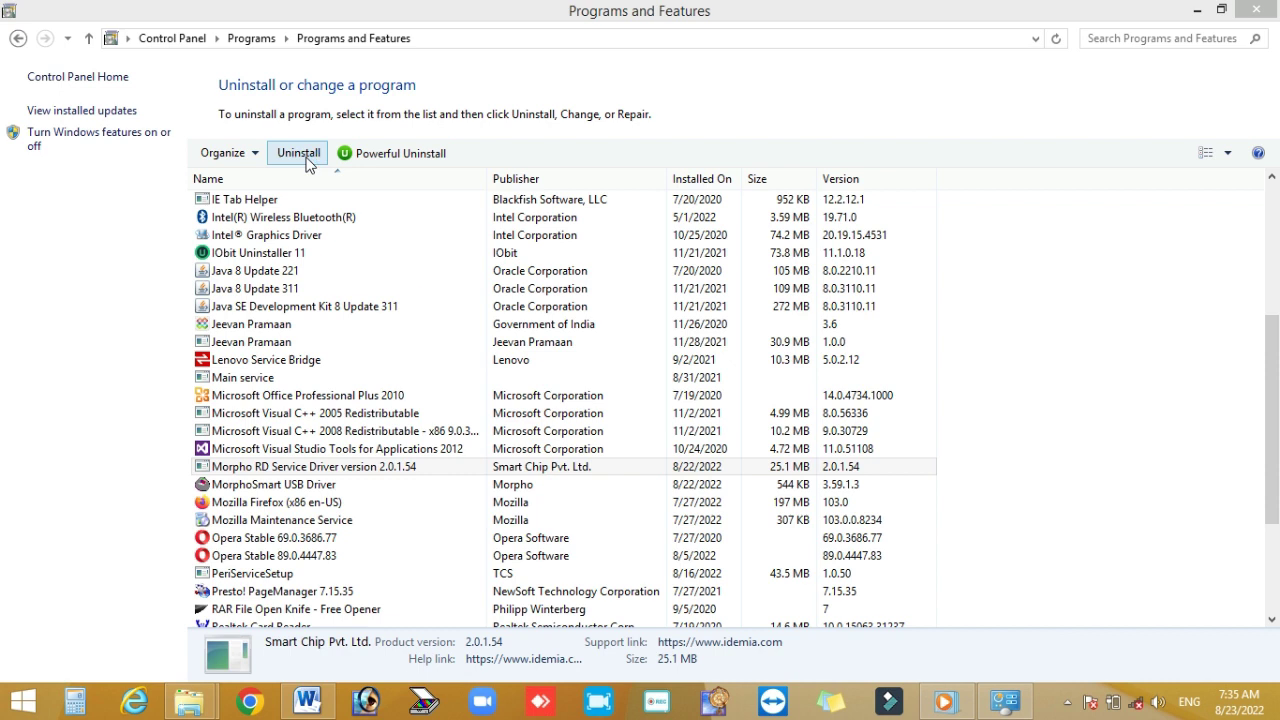
pyautogui.click(735, 422)
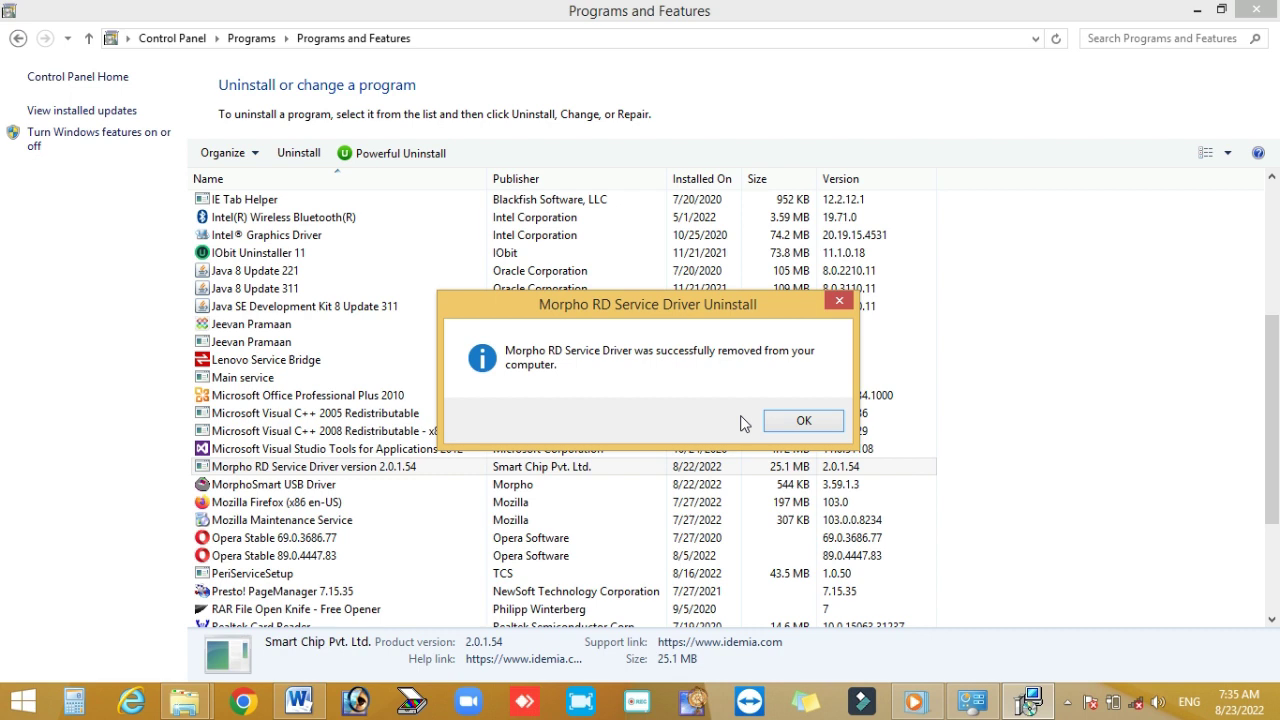
pyautogui.click(806, 426)
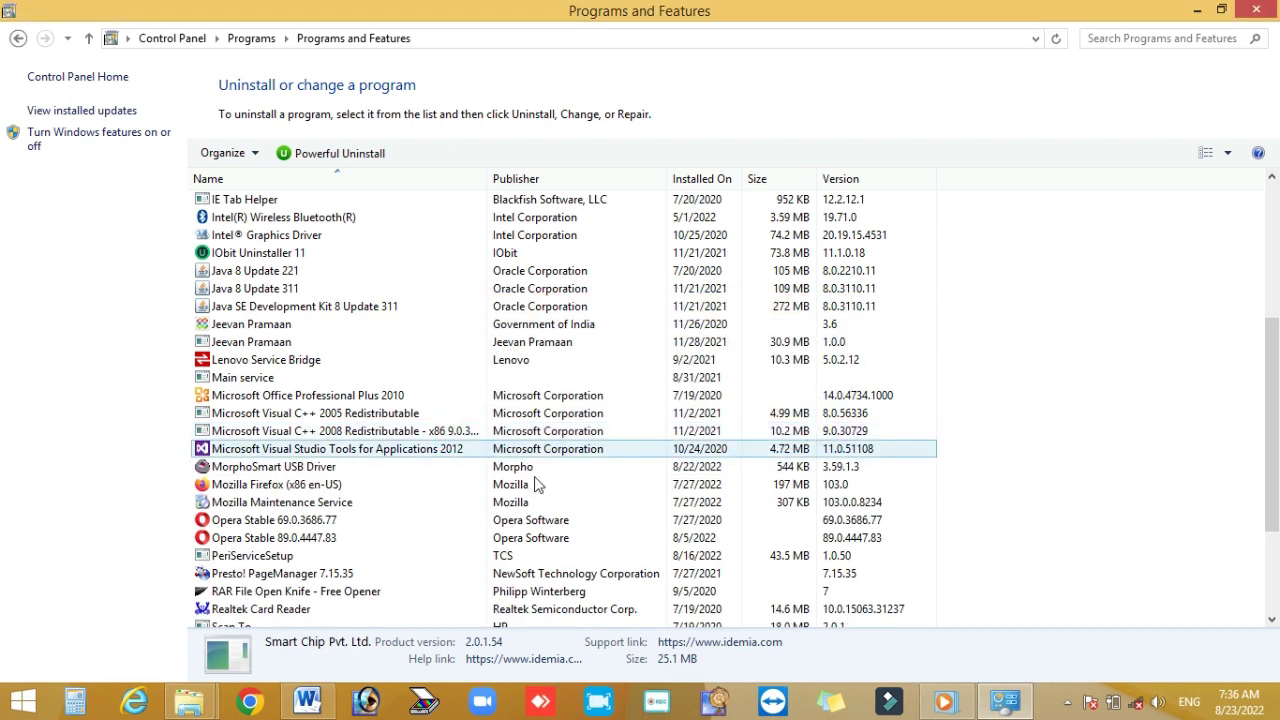
# Uninstall MorphoSmart USB Driver, letting the uninstaller automatically close and restart the applications in use.
pyautogui.click(284, 468)
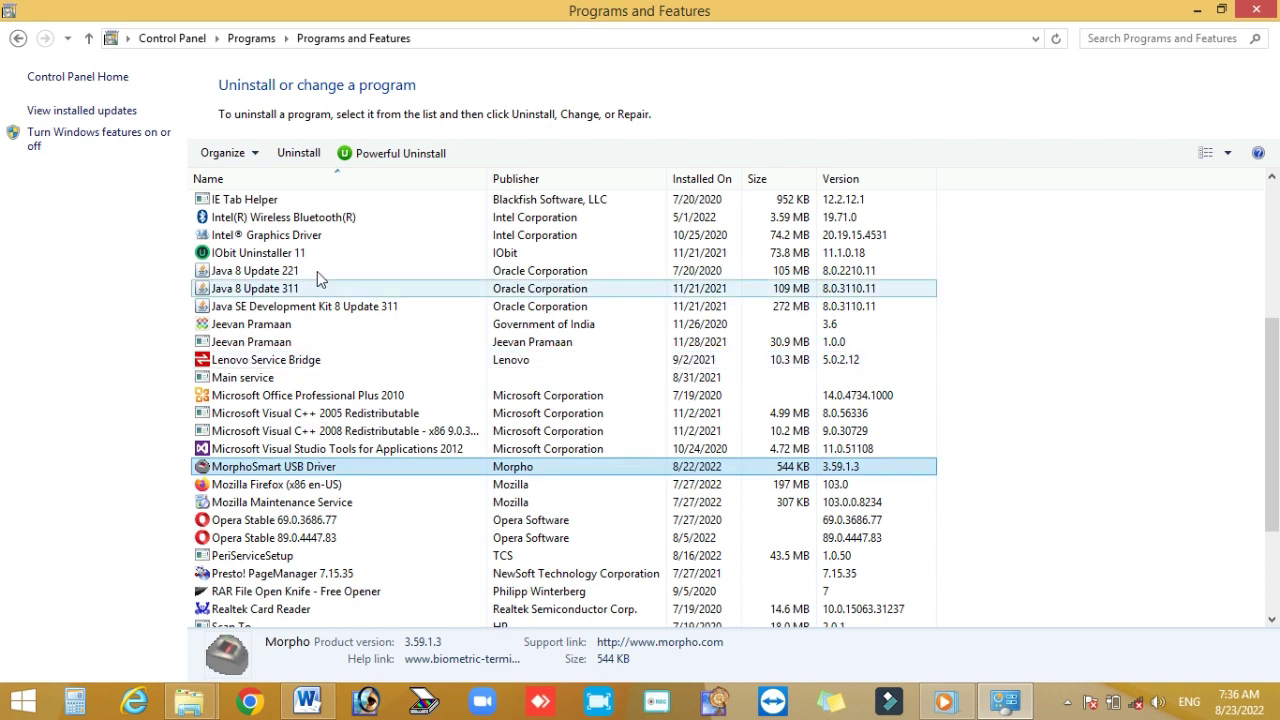
pyautogui.click(298, 153)
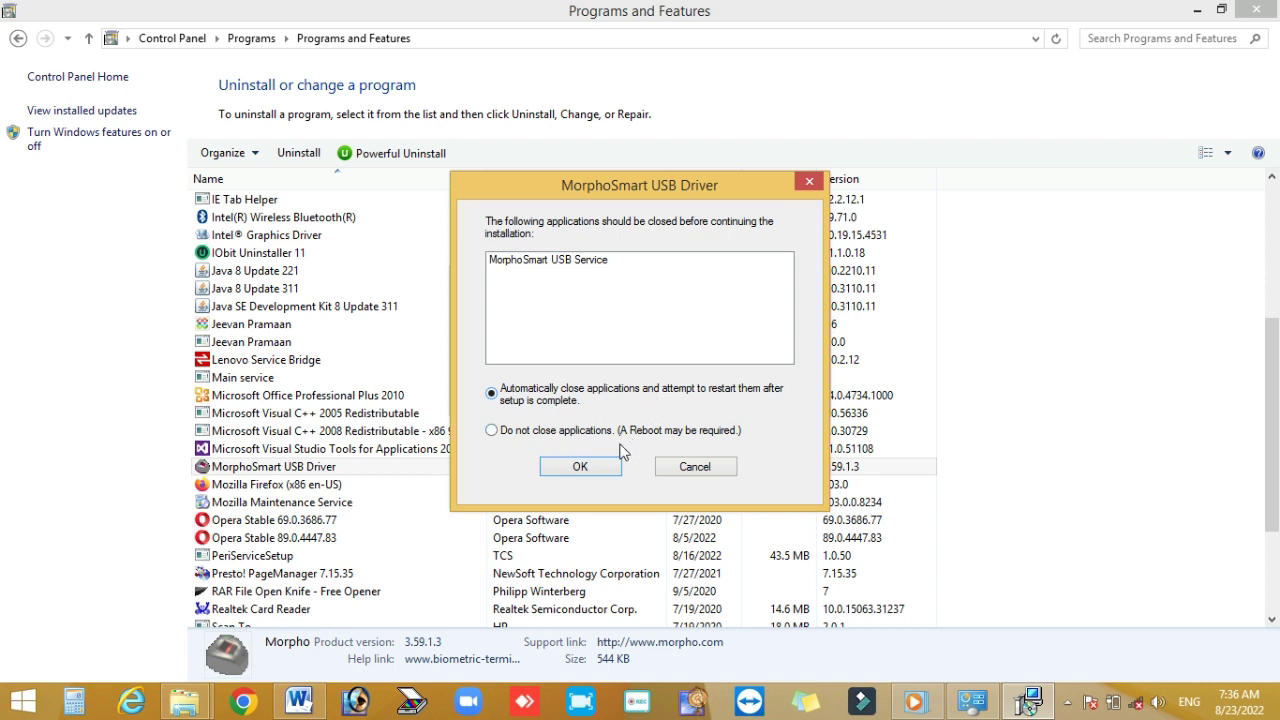
pyautogui.click(582, 466)
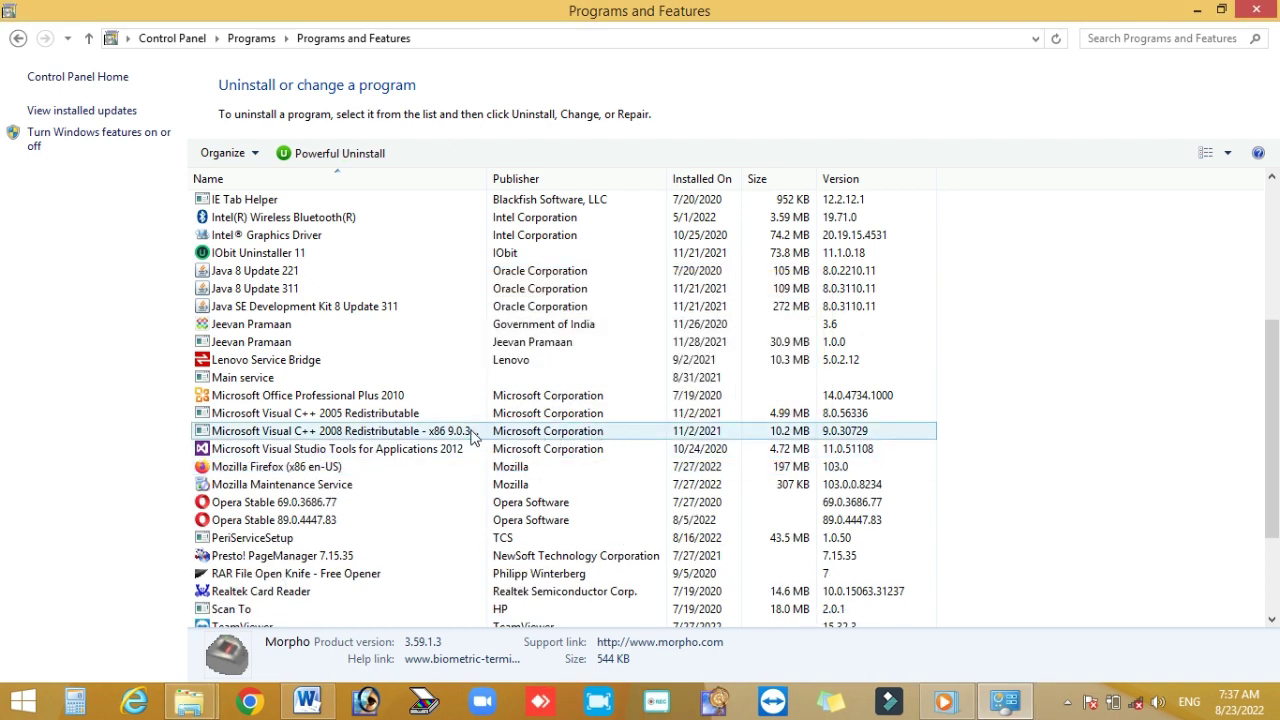
# Uninstall the Microsoft Visual C++ 2005 and 2008 Redistributables and close the installed programs window.
pyautogui.click(351, 418)
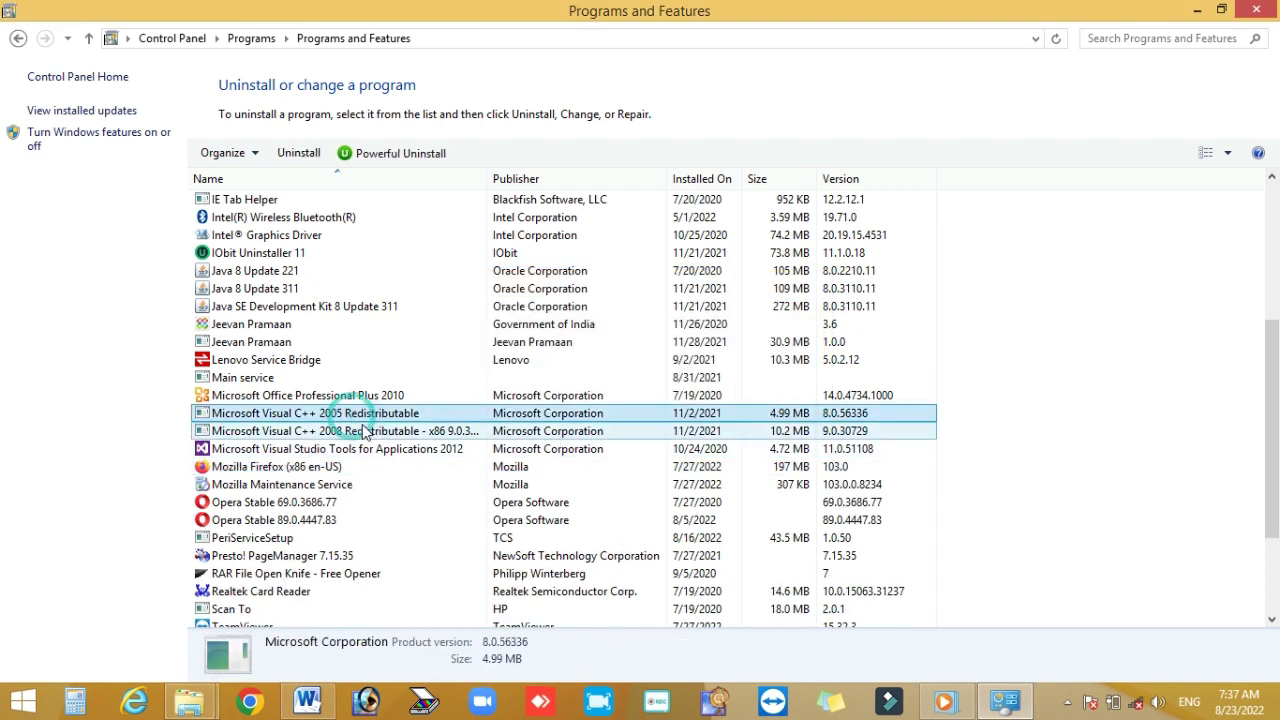
pyautogui.click(364, 431)
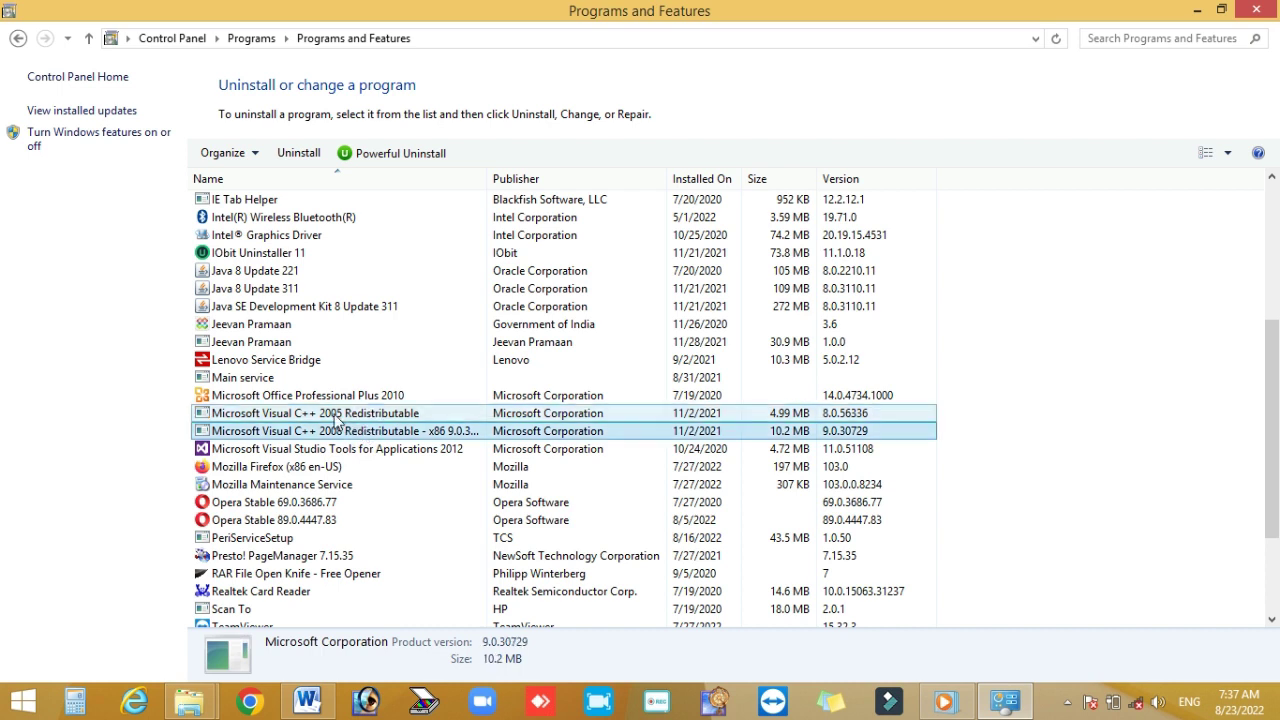
pyautogui.click(352, 414)
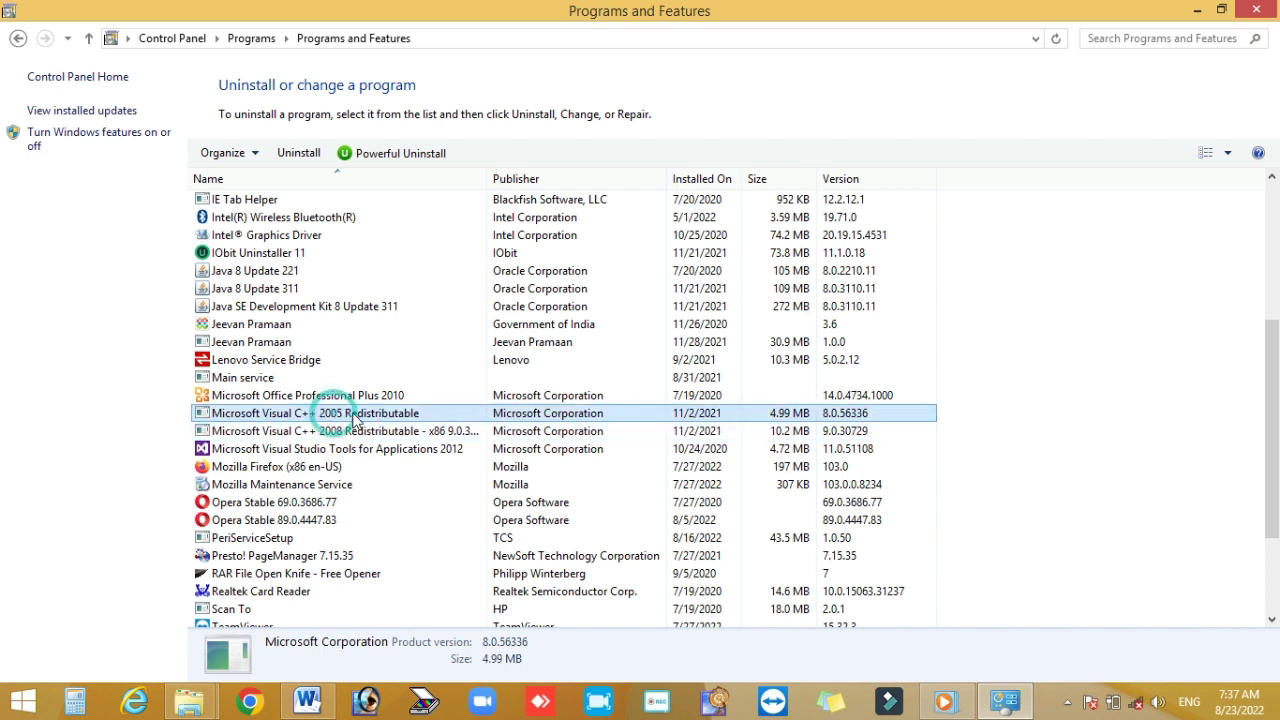
pyautogui.click(299, 154)
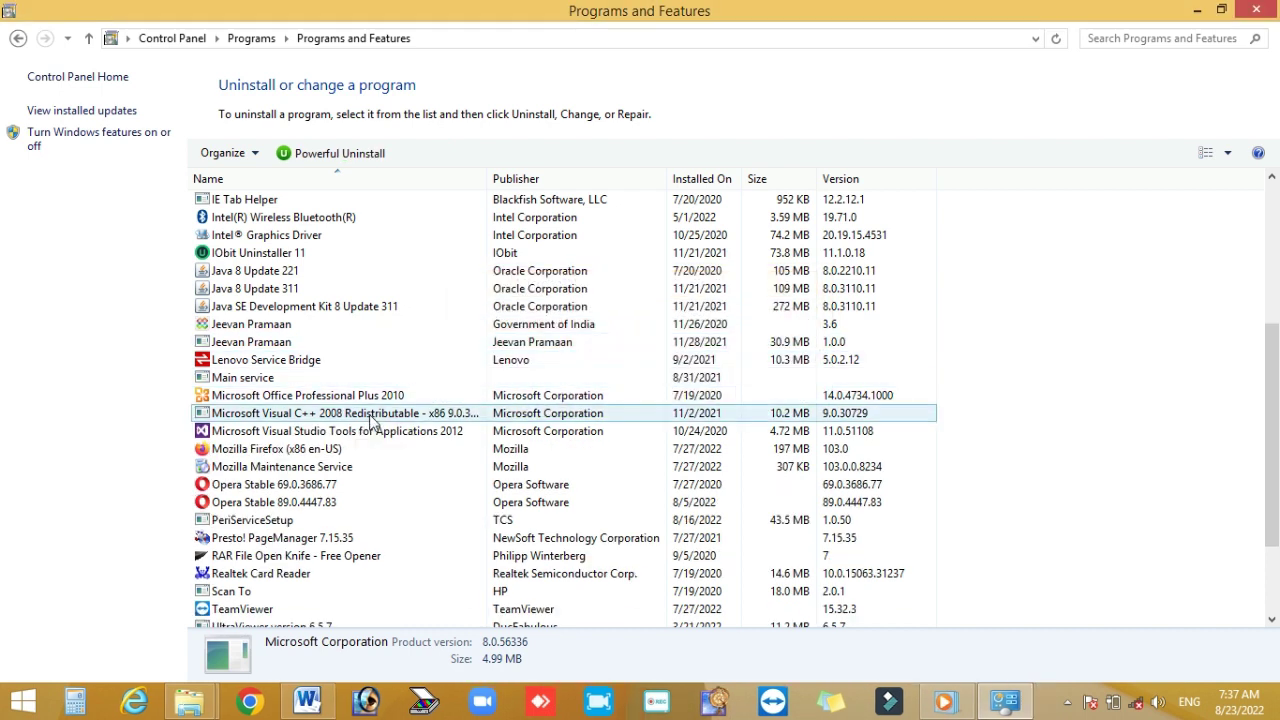
pyautogui.click(365, 415)
pyautogui.click(298, 153)
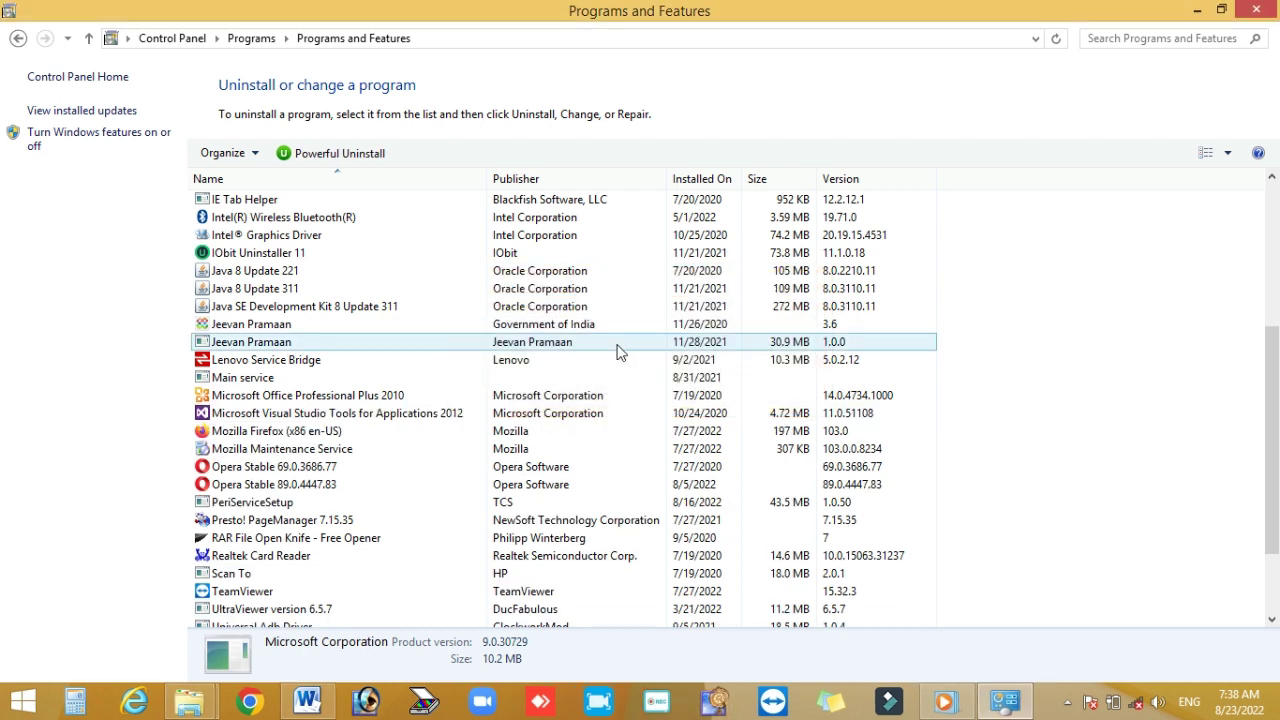
pyautogui.click(1255, 11)
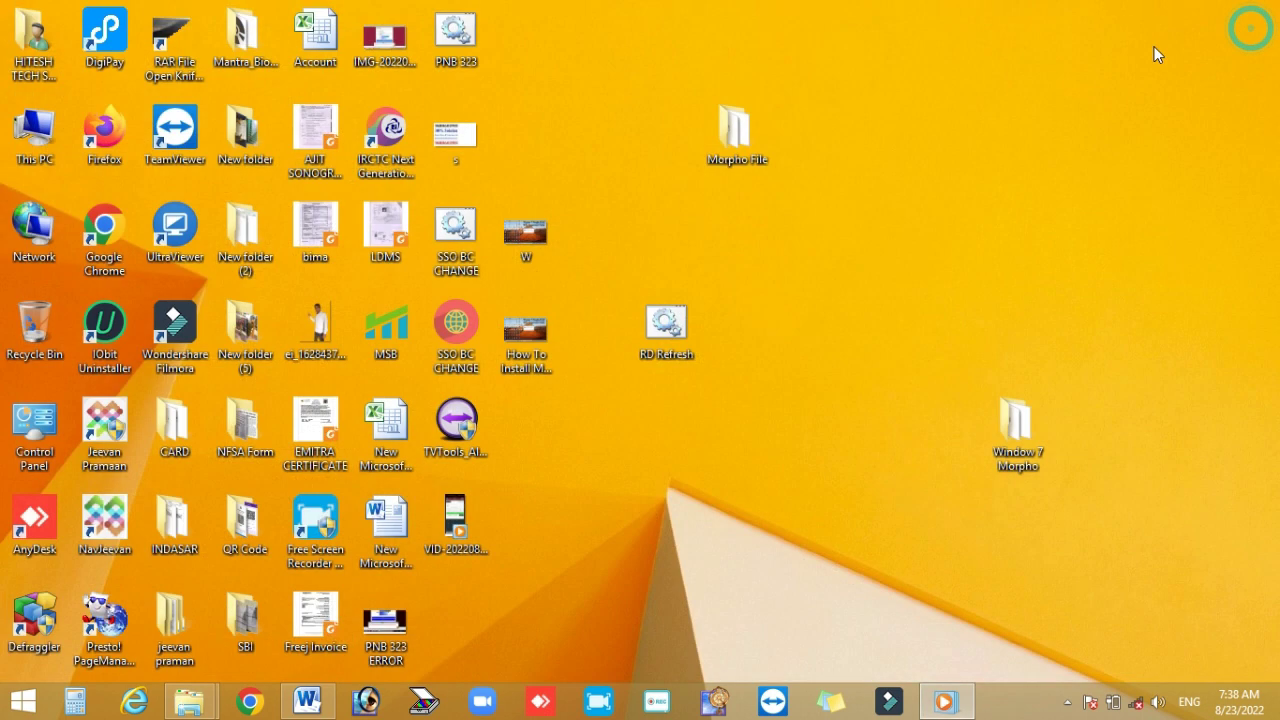
# Delete the logs, MORPHORDLOG and MorphoRdServiceL0Soft folders from Local Disk (C:).
pyautogui.doubleClick(33, 140)
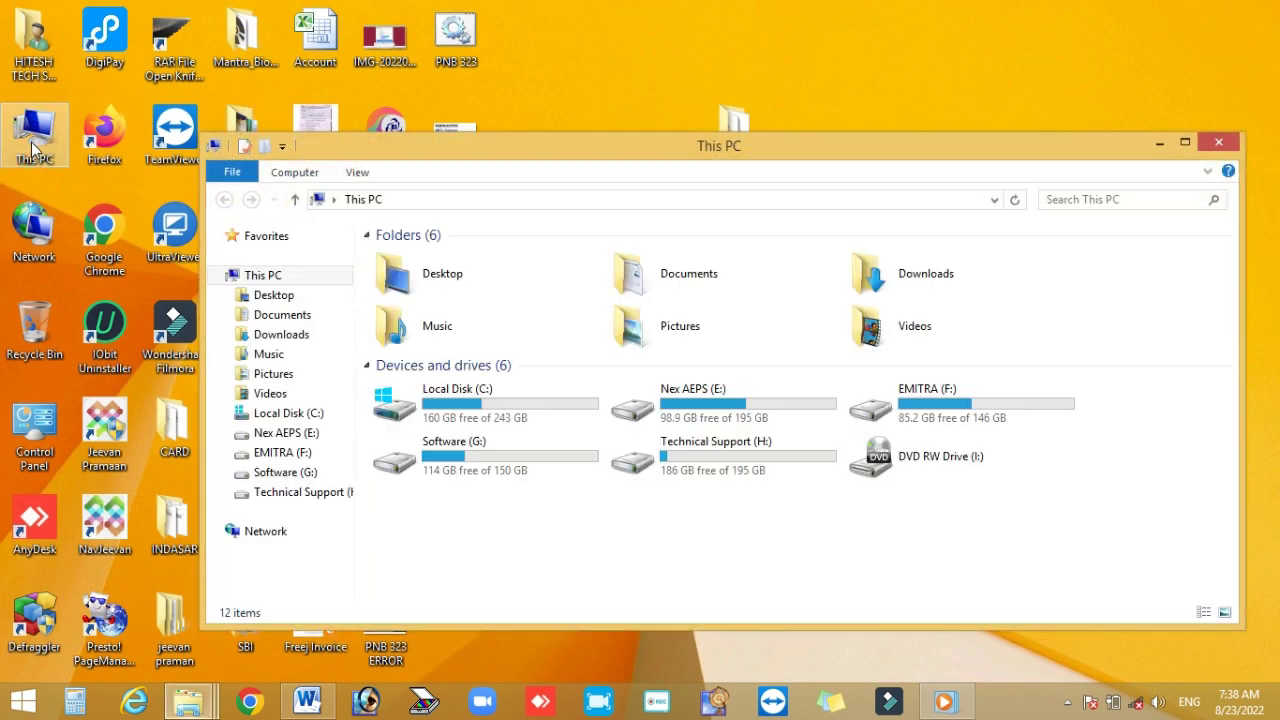
pyautogui.doubleClick(458, 403)
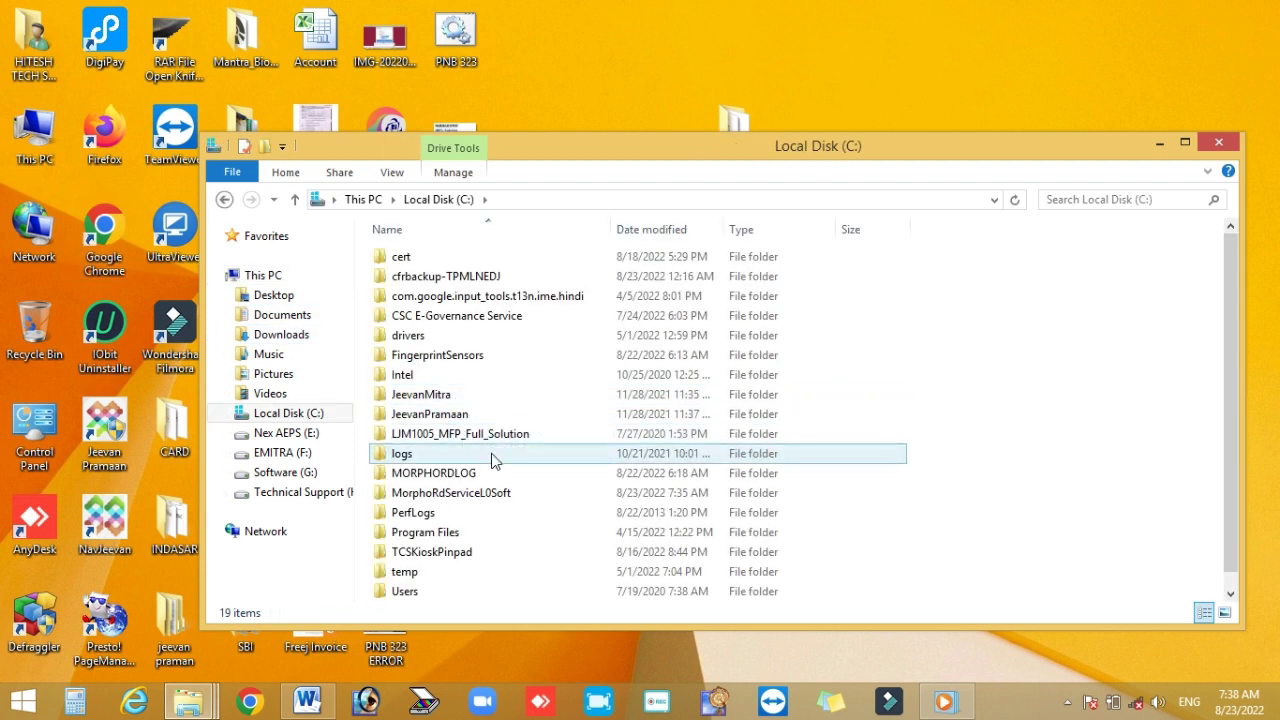
pyautogui.click(403, 455)
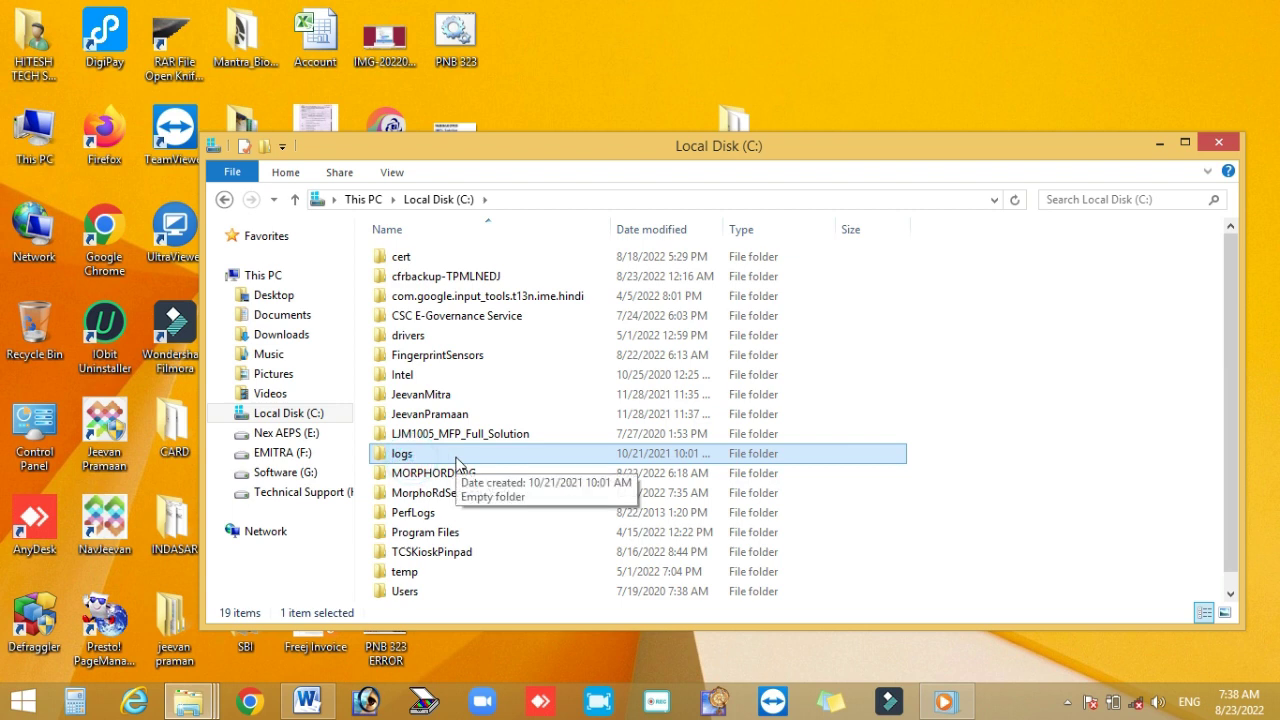
pyautogui.press('Delete')
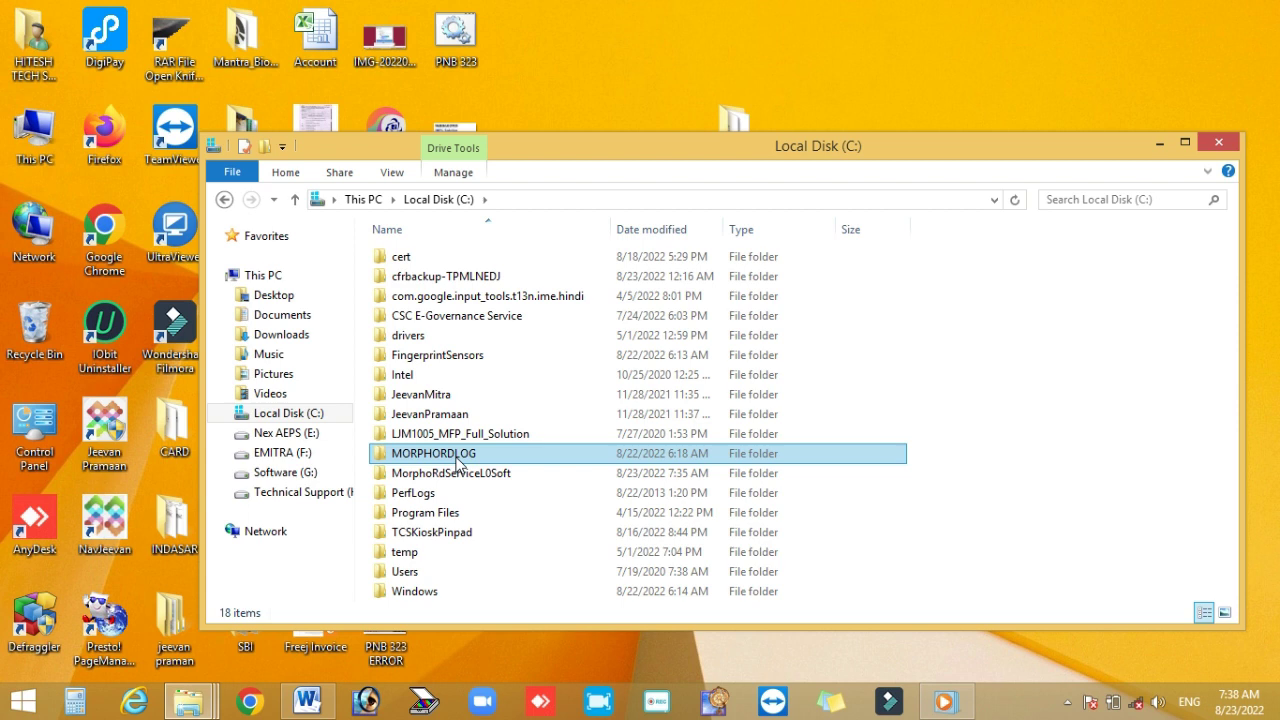
pyautogui.click(457, 458)
pyautogui.press('Delete')
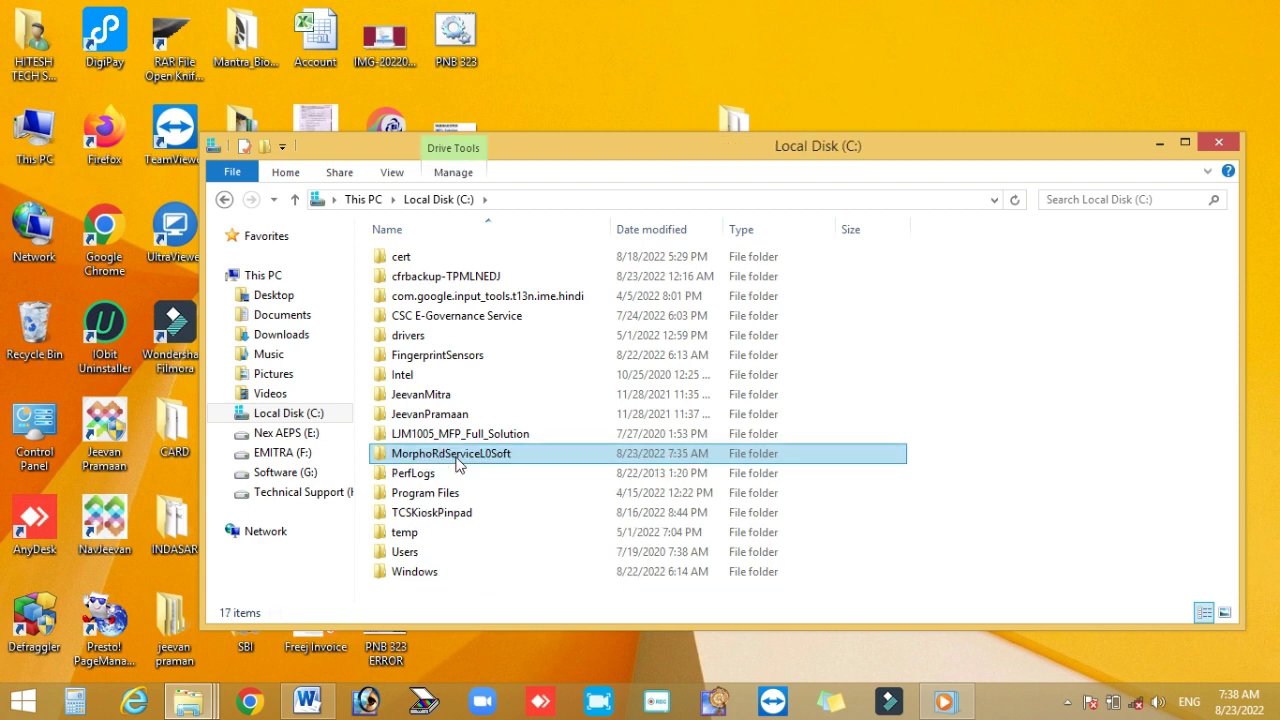
pyautogui.click(463, 460)
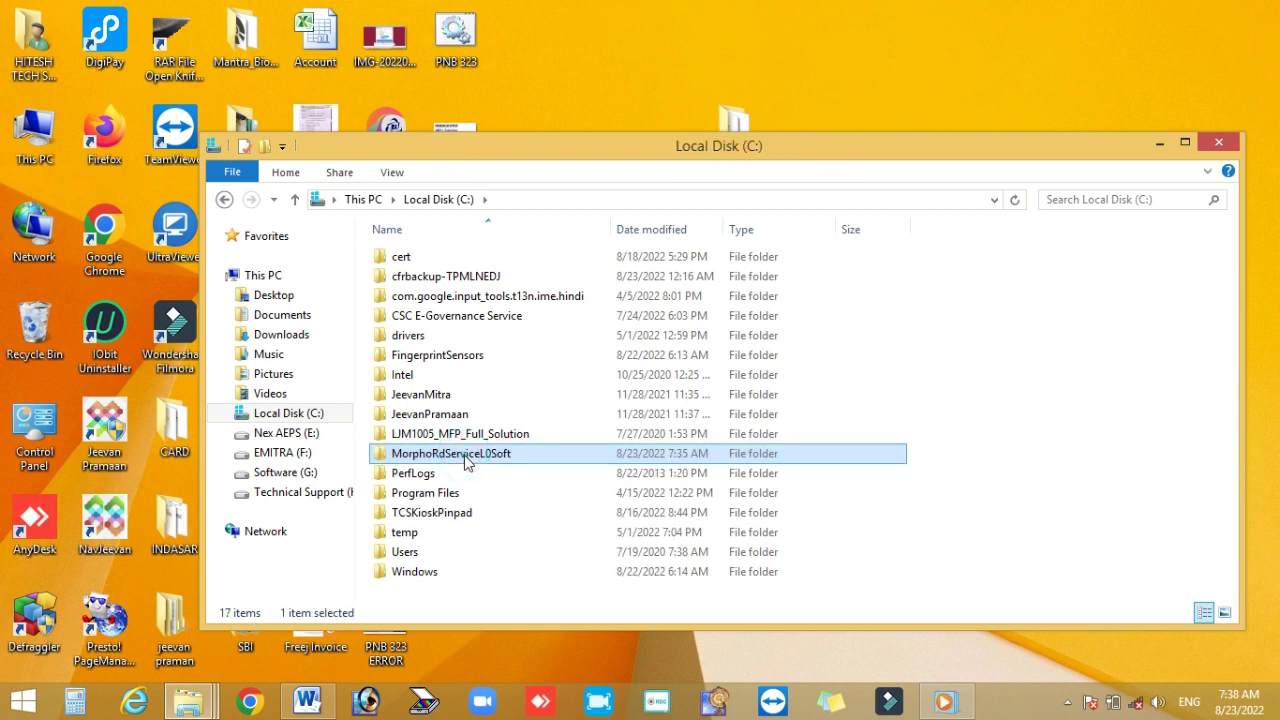
pyautogui.press('Delete')
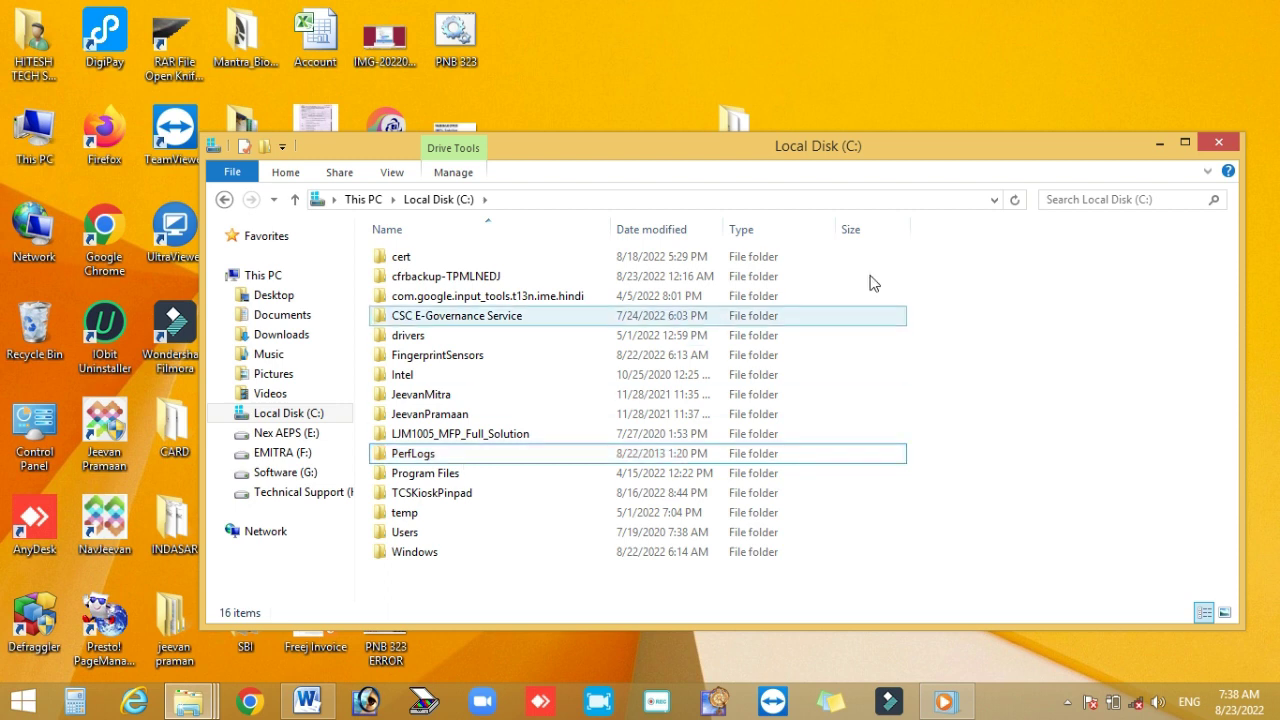
# Close the Local Disk (C:) window and empty the Recycle Bin, confirming the permanent deletion.
pyautogui.click(1220, 142)
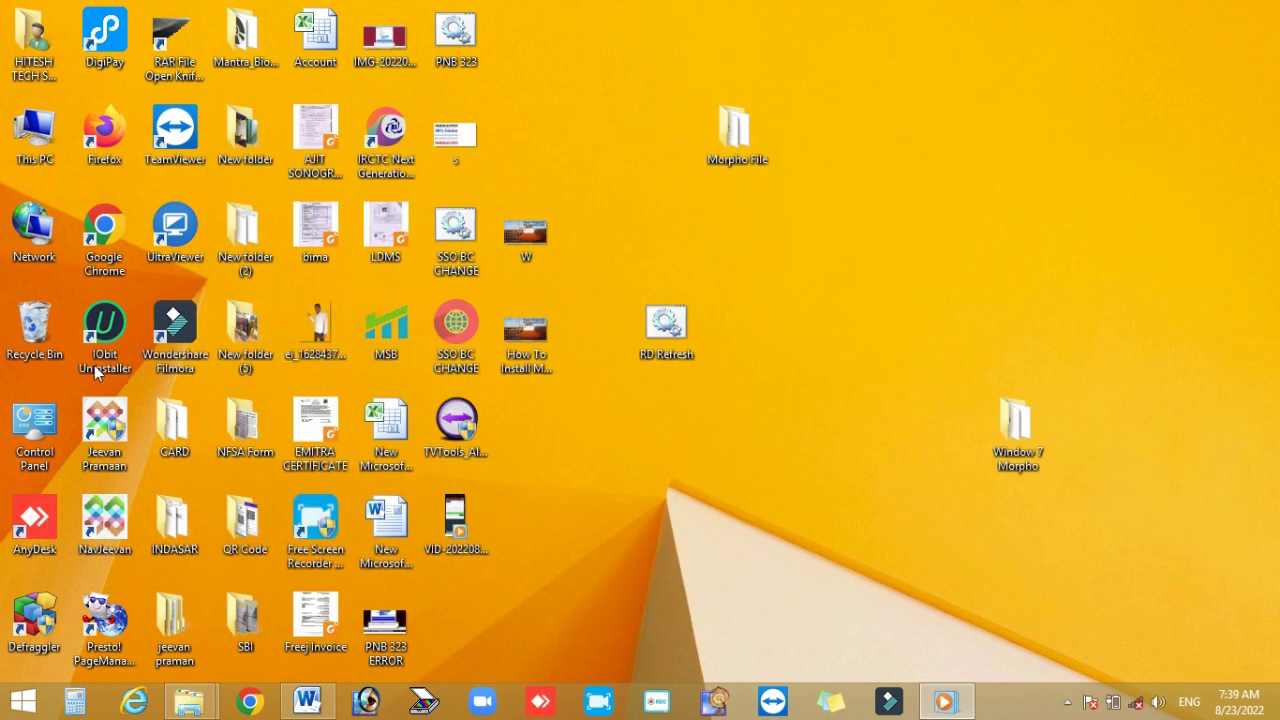
pyautogui.rightClick(38, 344)
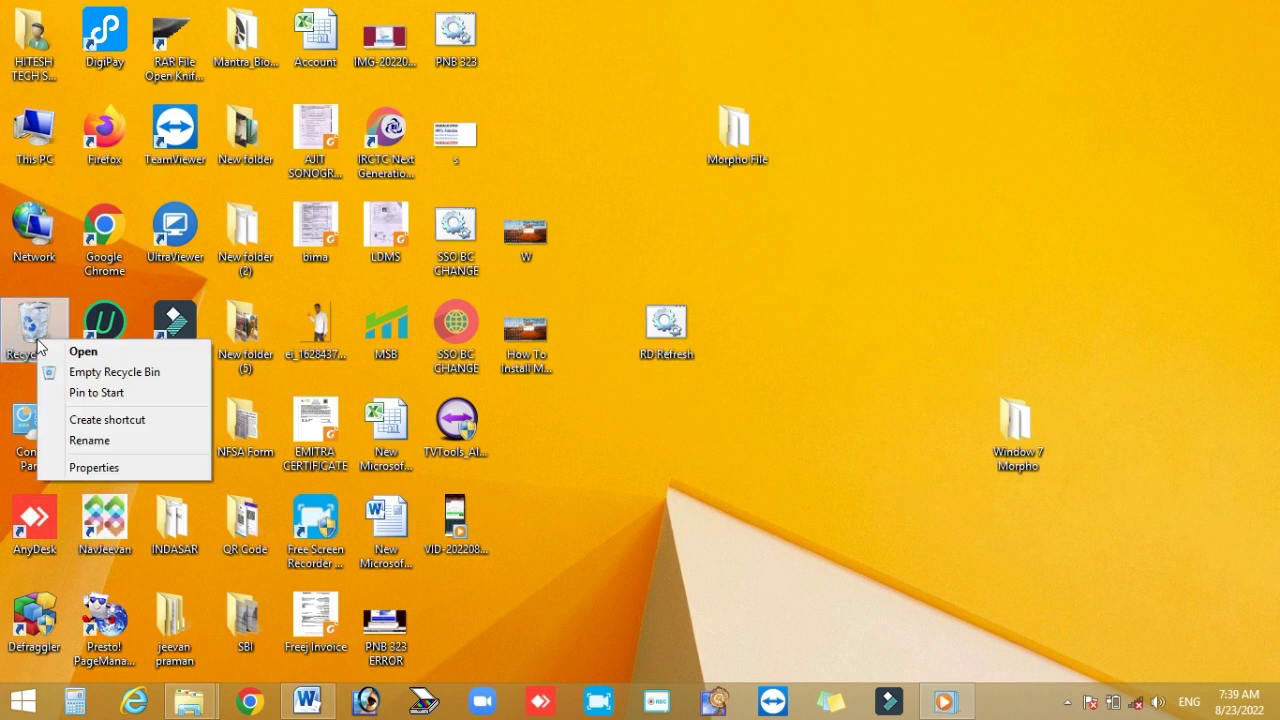
pyautogui.click(99, 374)
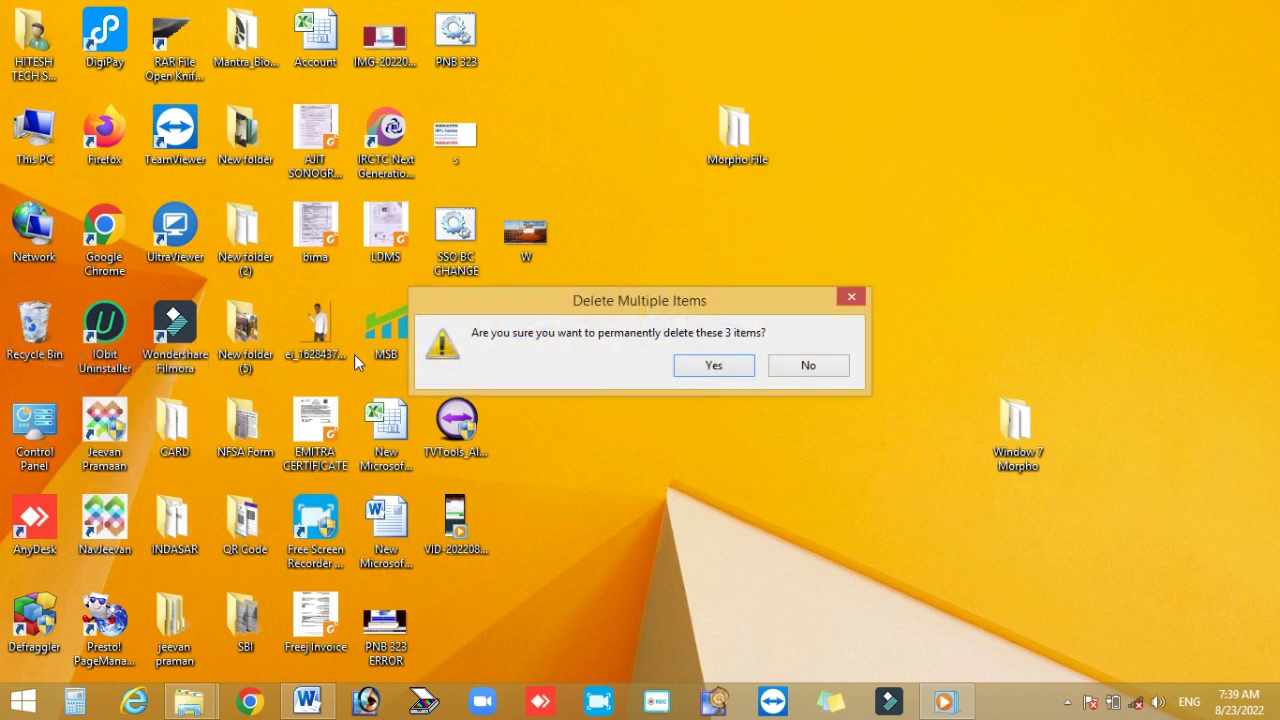
pyautogui.click(711, 368)
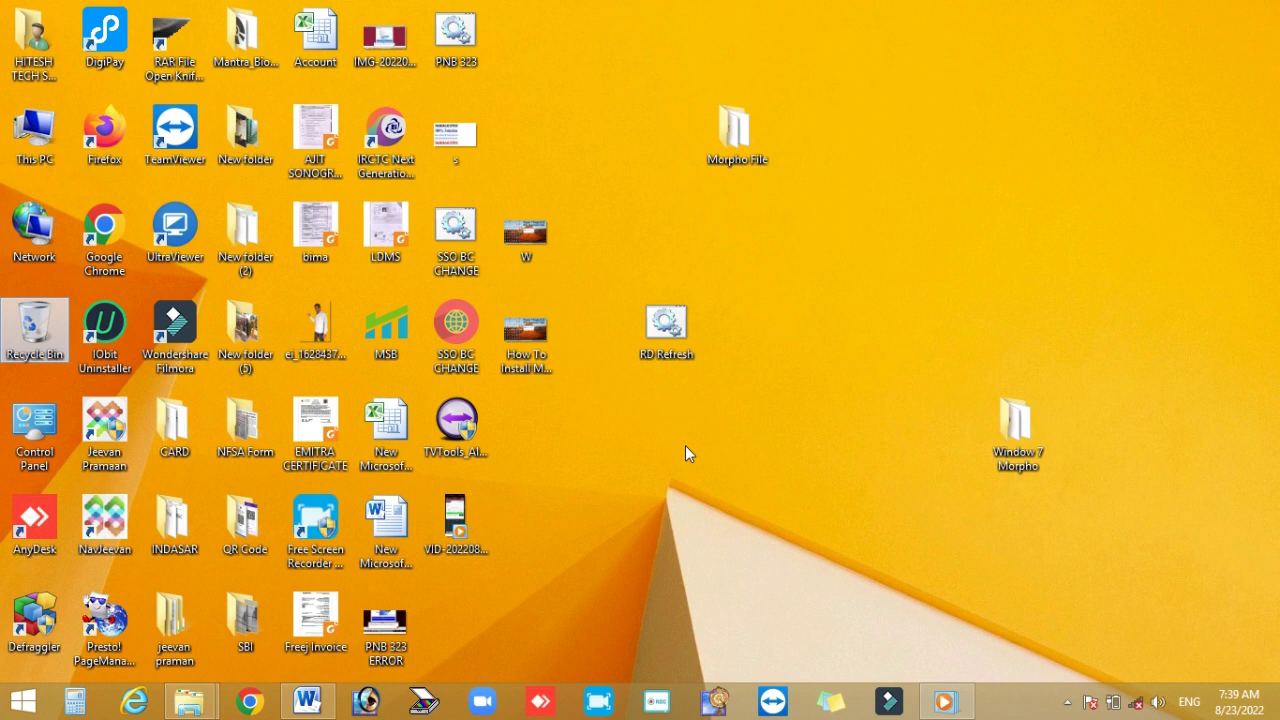
# Run the Windows batch file named 1 from the Window 7 Morpho desktop folder as administrator.
pyautogui.doubleClick(1012, 421)
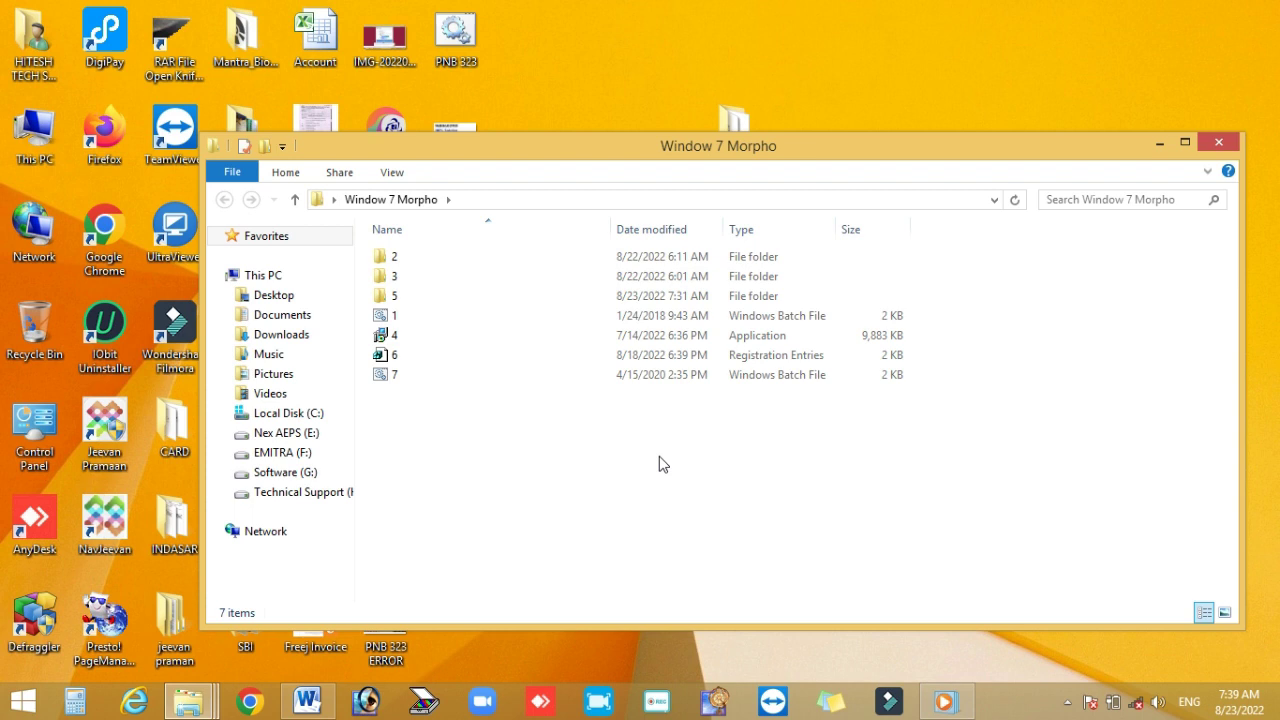
pyautogui.click(391, 318)
pyautogui.rightClick(391, 320)
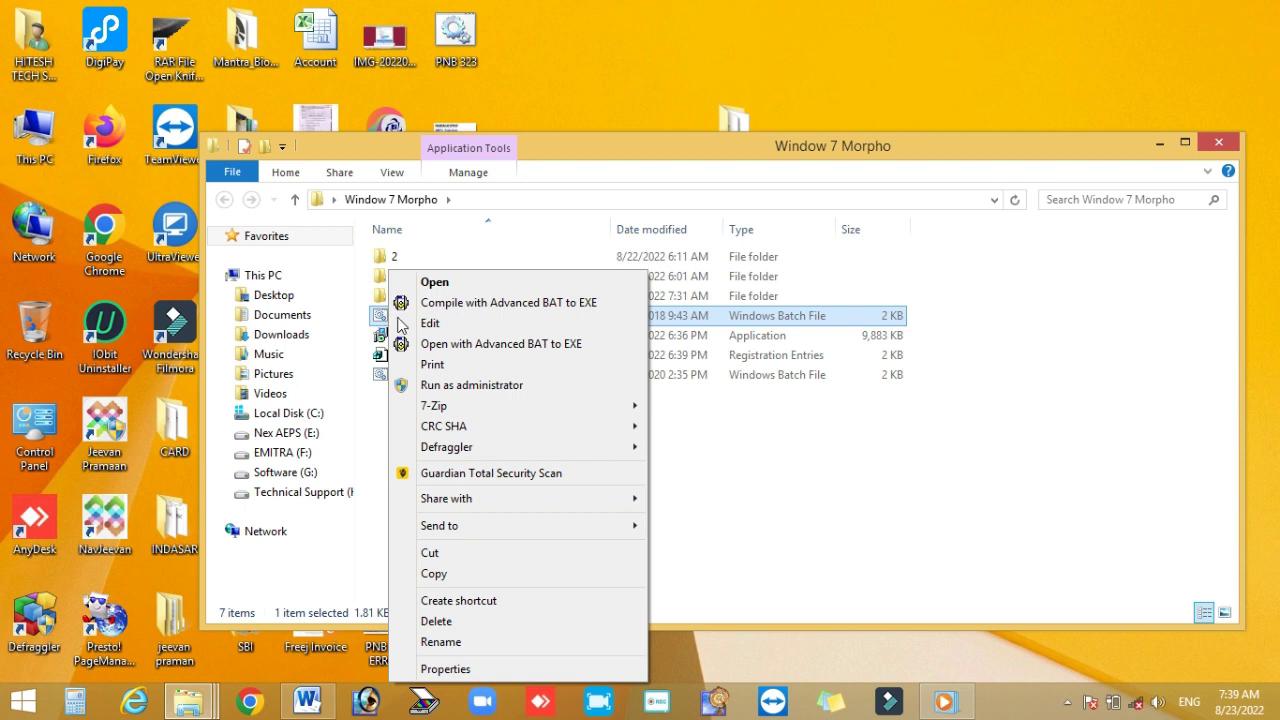
pyautogui.click(465, 385)
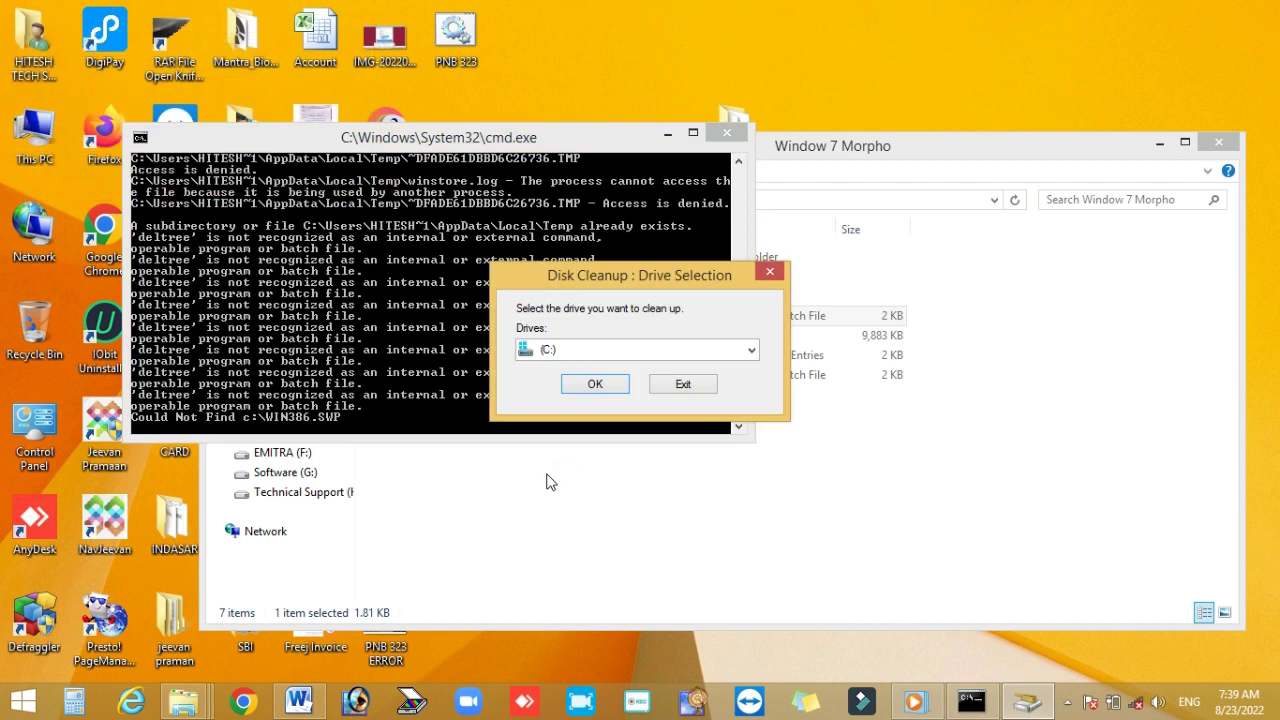
# Run Disk Cleanup on drive (C:) with all the listed file categories kept checked, confirming permanent deletion of the files.
pyautogui.click(549, 350)
pyautogui.click(565, 352)
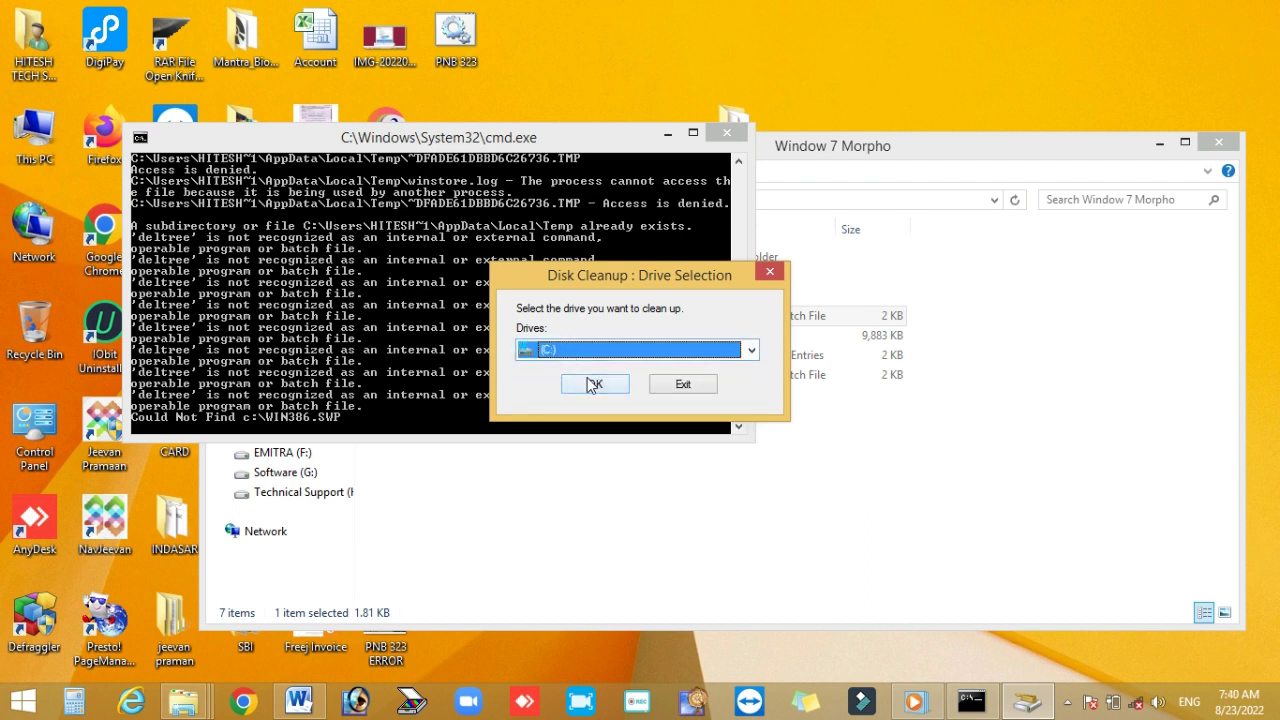
pyautogui.click(595, 386)
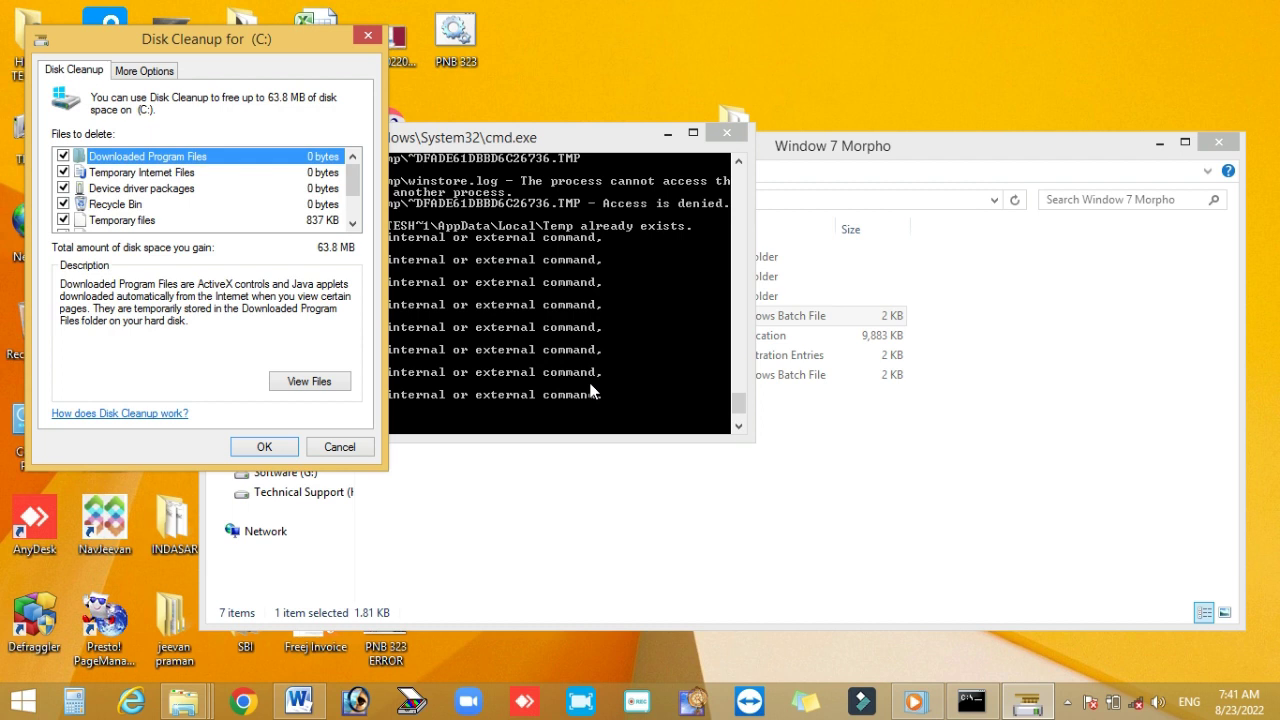
pyautogui.scroll(-1, 130, 220)
pyautogui.scroll(1, 36, 210)
pyautogui.click(64, 188)
pyautogui.scroll(-1, 80, 175)
pyautogui.scroll(1, 118, 196)
pyautogui.scroll(-1, 118, 196)
pyautogui.scroll(1, 118, 196)
pyautogui.click(264, 447)
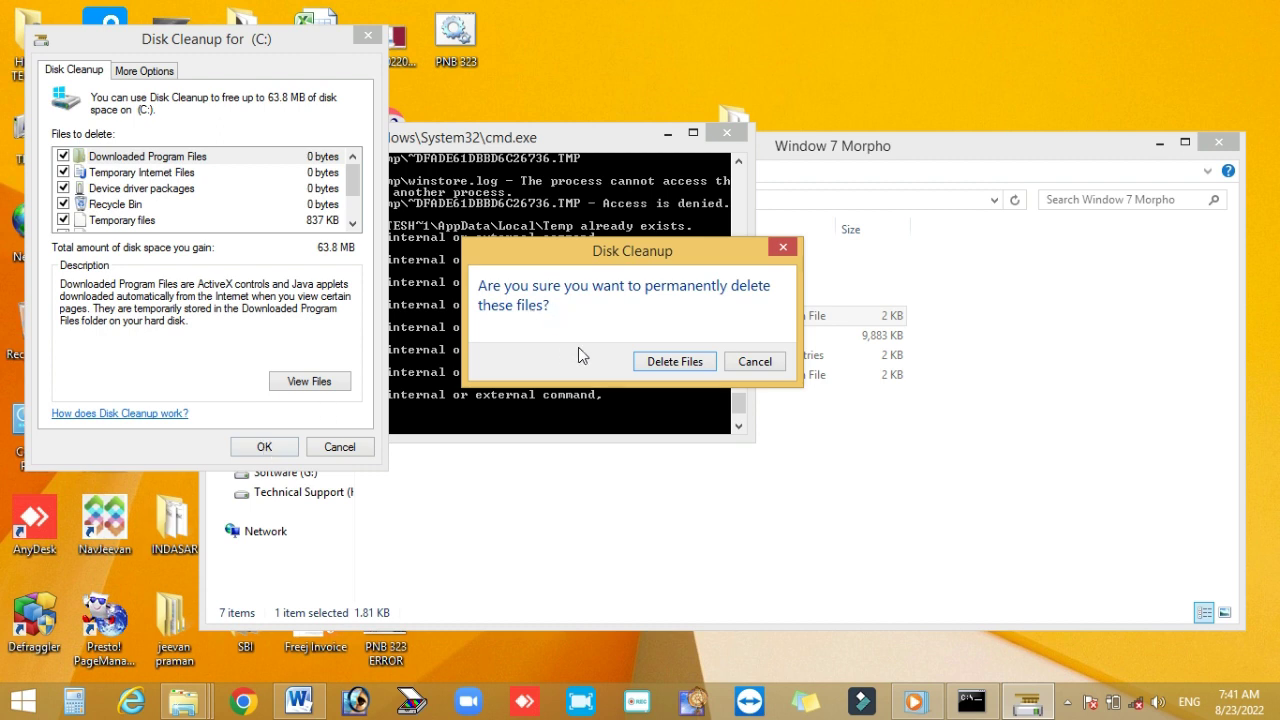
pyautogui.click(664, 362)
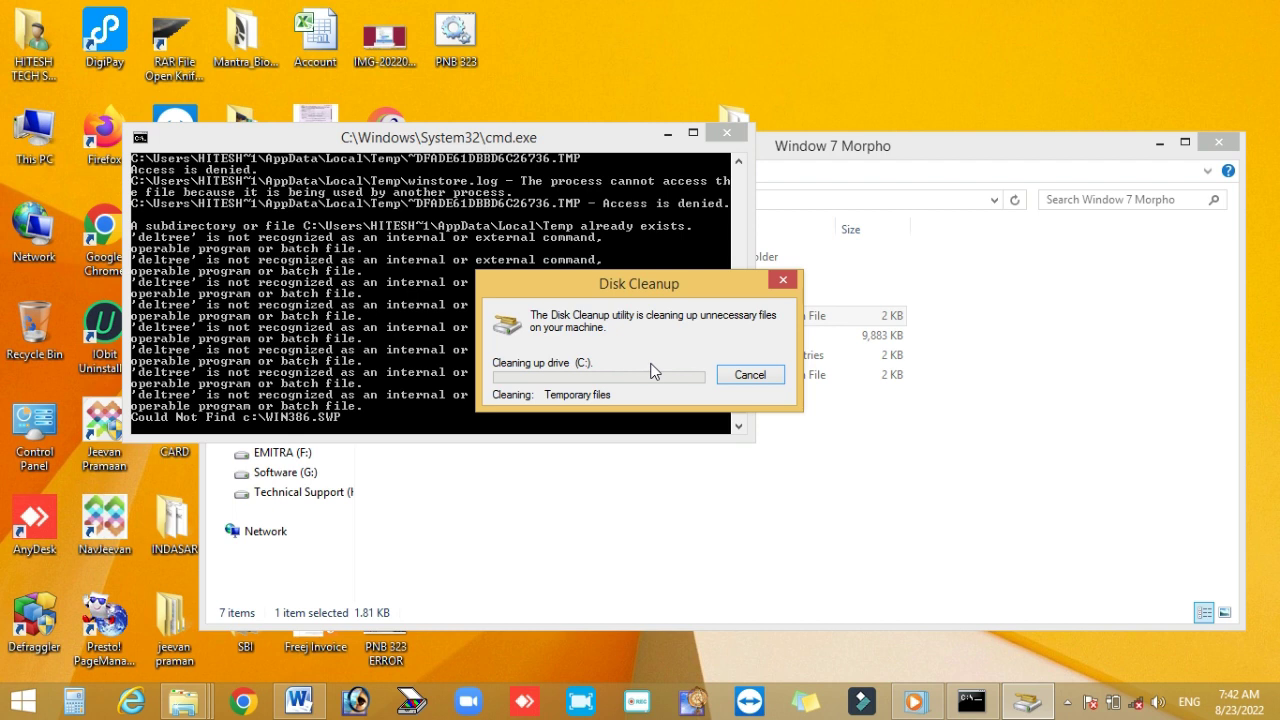
pyautogui.rightClick(852, 45)
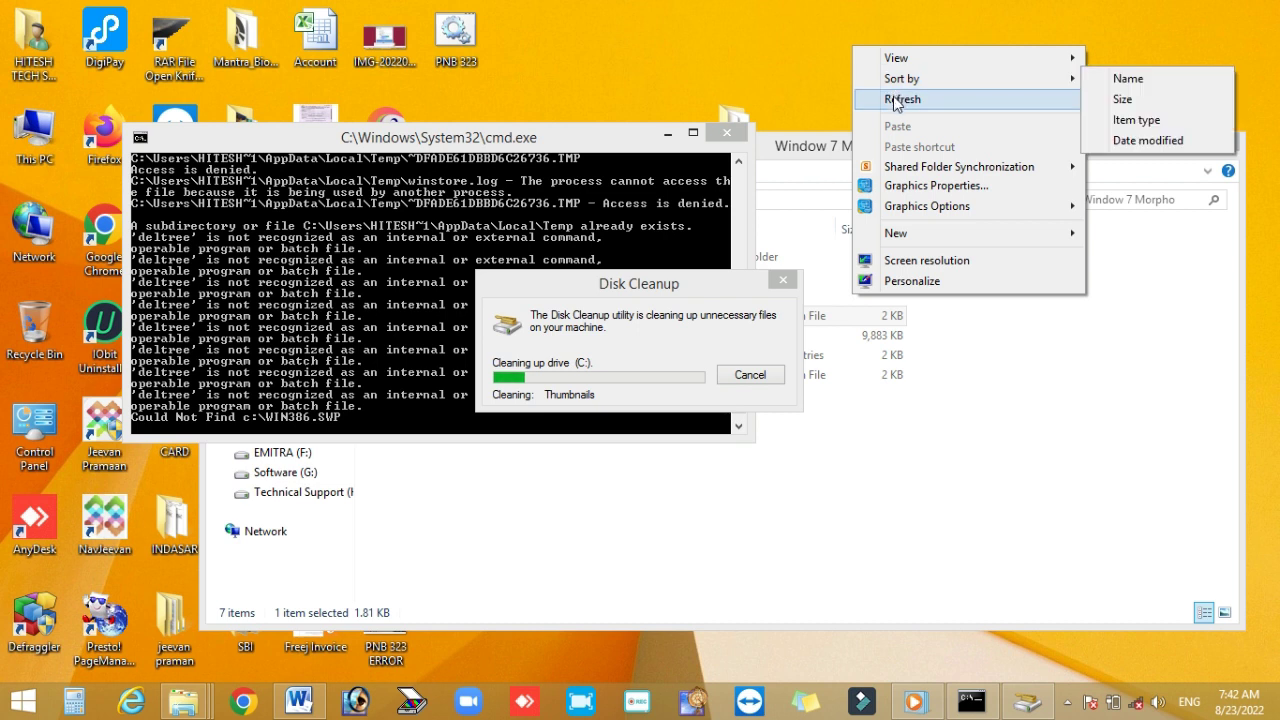
pyautogui.click(895, 100)
pyautogui.rightClick(893, 95)
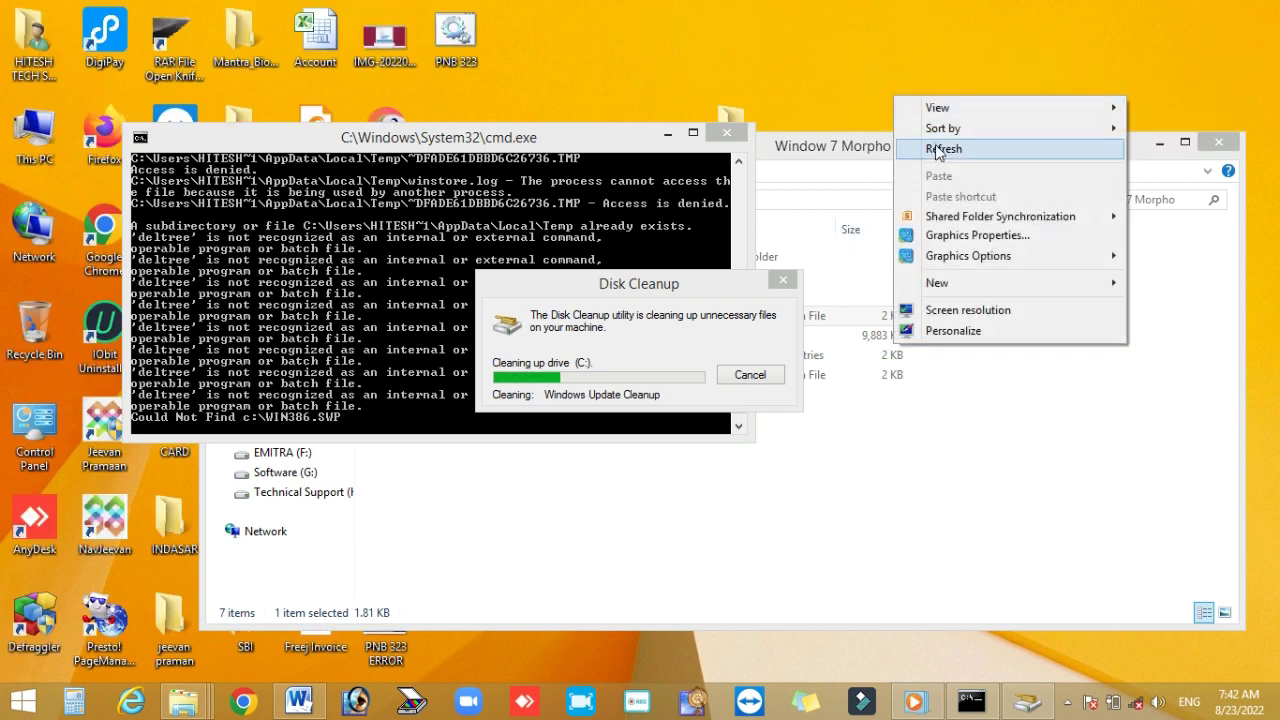
pyautogui.click(937, 150)
pyautogui.rightClick(890, 75)
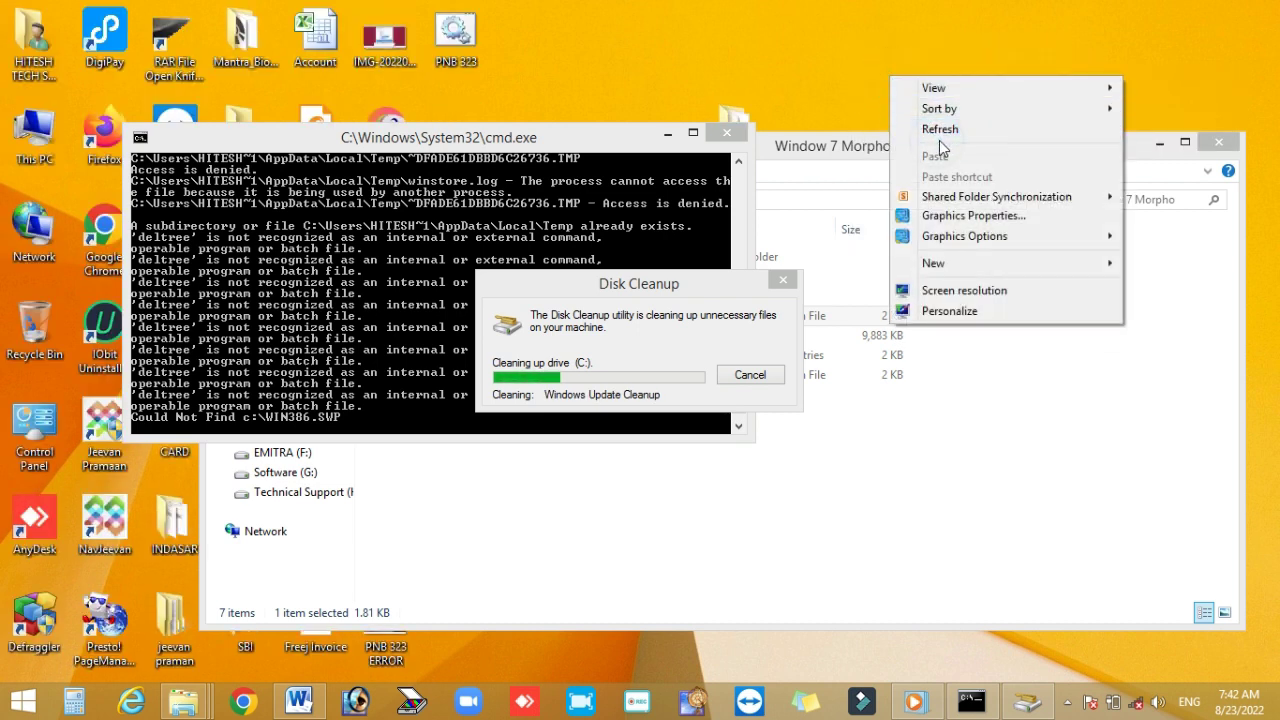
pyautogui.click(937, 128)
pyautogui.rightClick(941, 67)
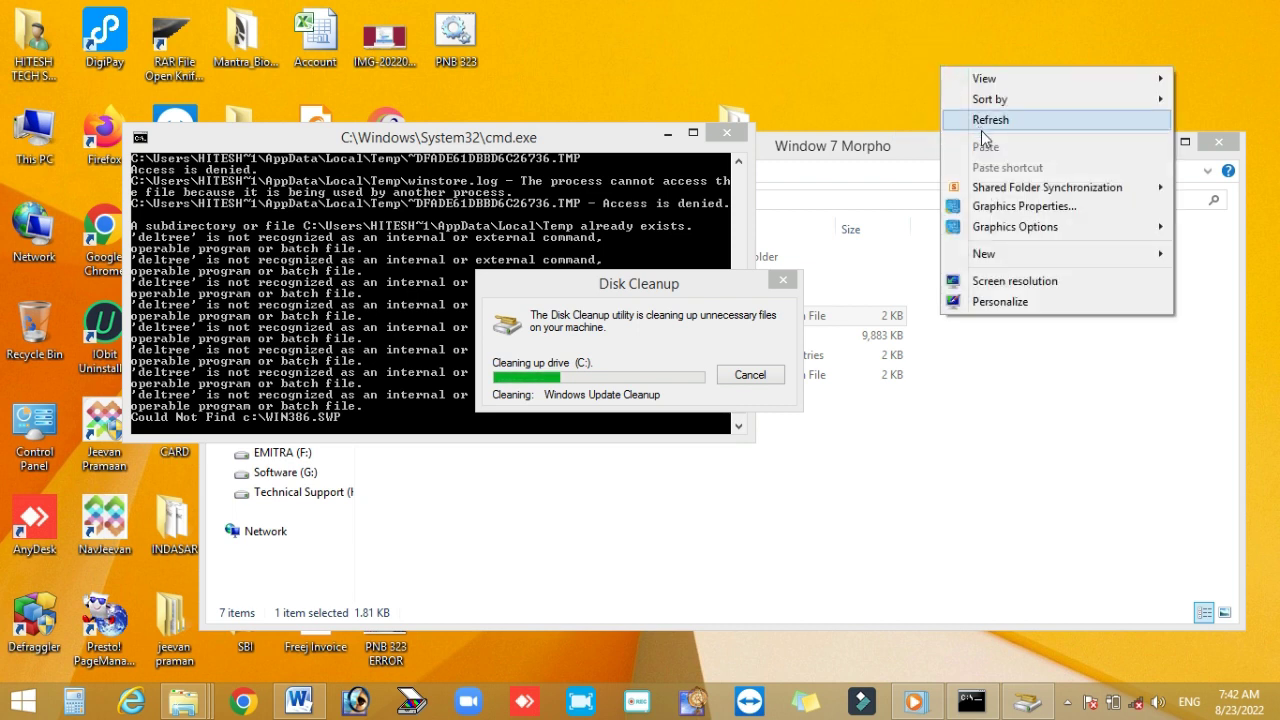
pyautogui.click(983, 128)
pyautogui.rightClick(912, 54)
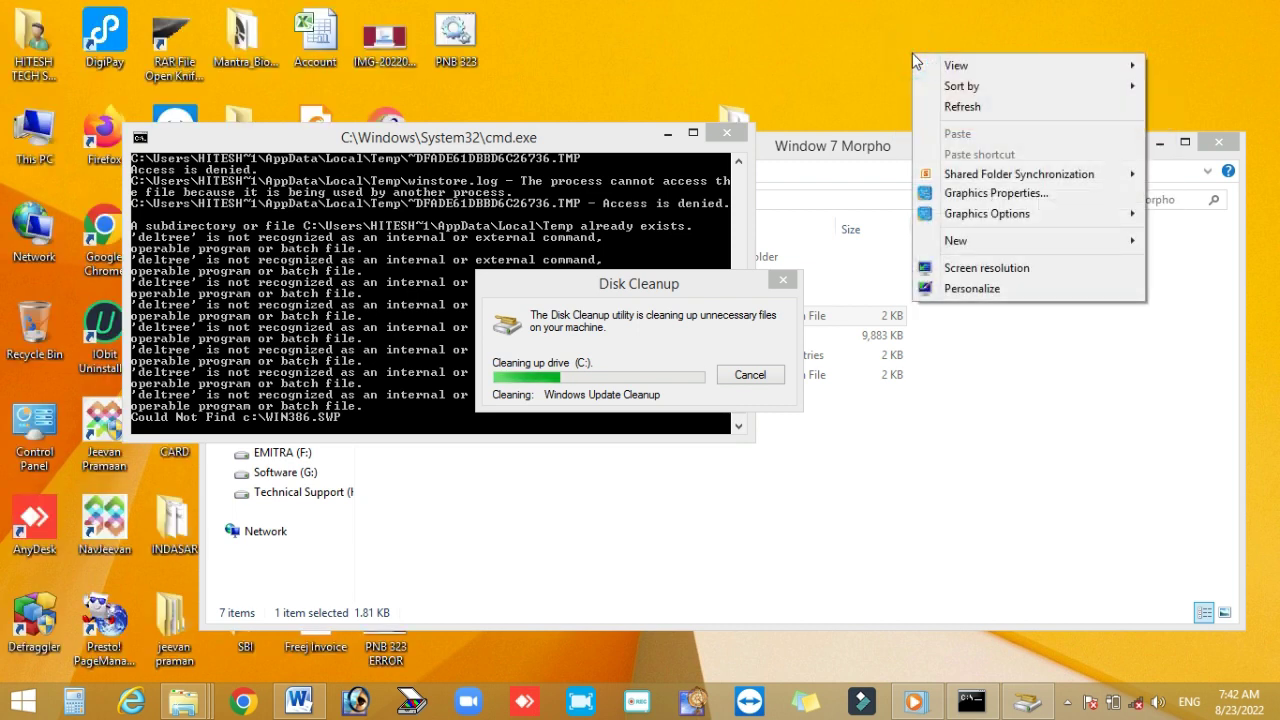
pyautogui.click(956, 107)
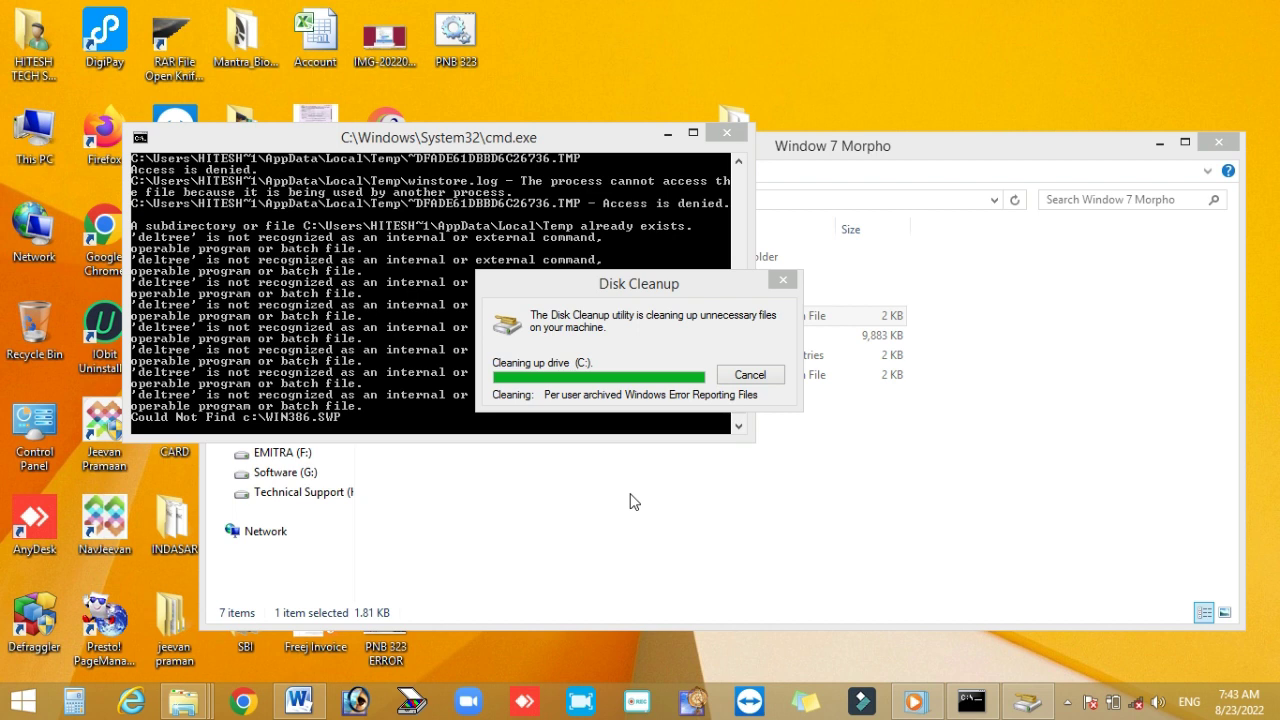
pyautogui.rightClick(1048, 27)
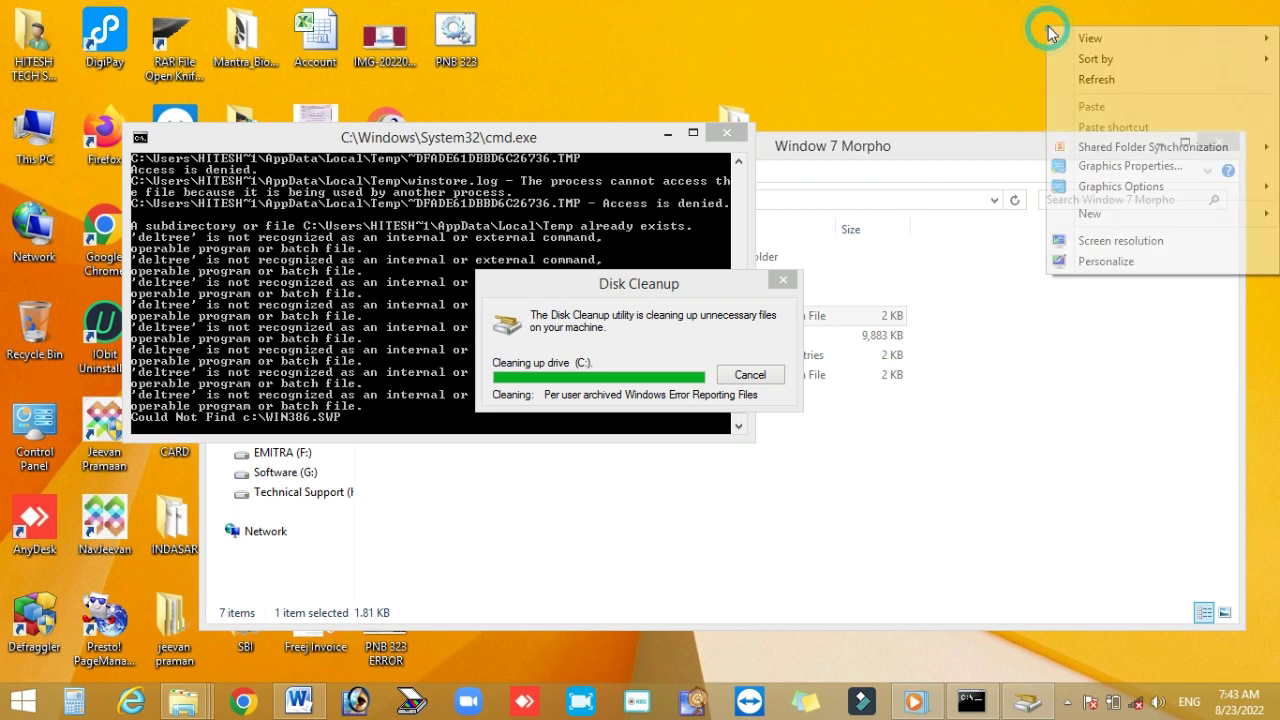
pyautogui.click(1094, 80)
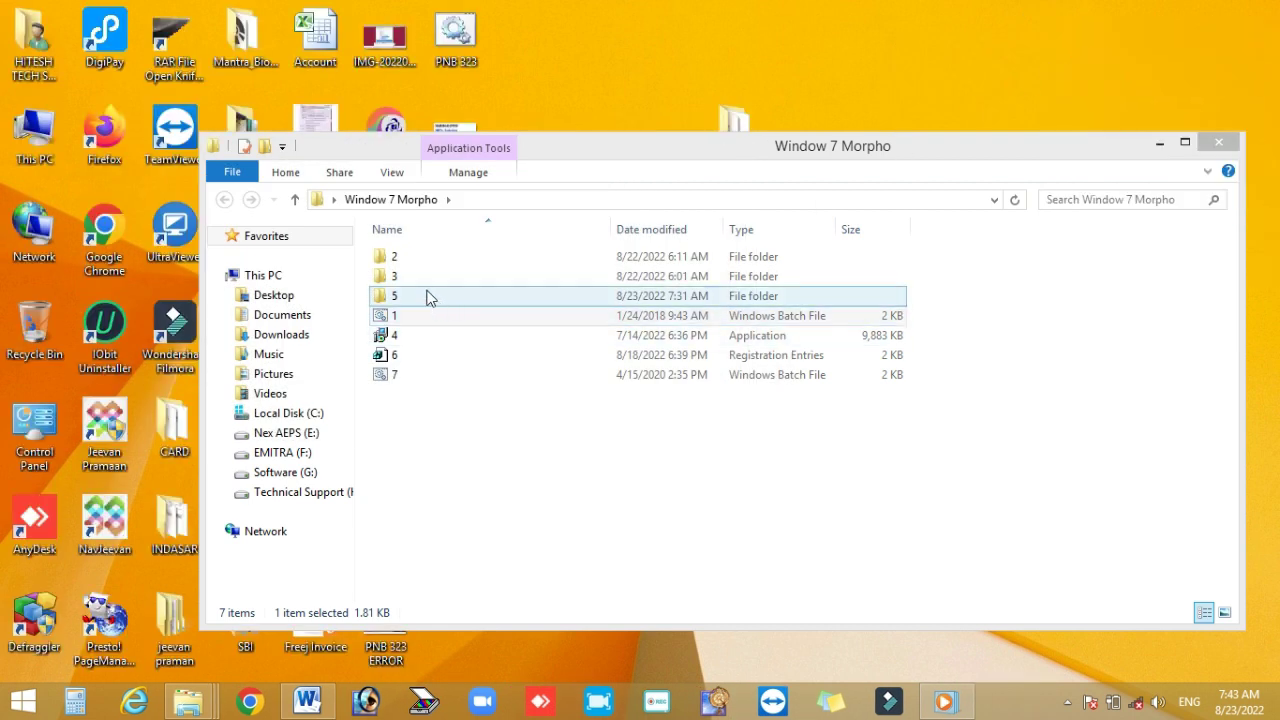
# Start installing the security certificate named certificate from folder 2 for the Current User, choosing the Trusted Root Certification Authorities store.
pyautogui.doubleClick(390, 259)
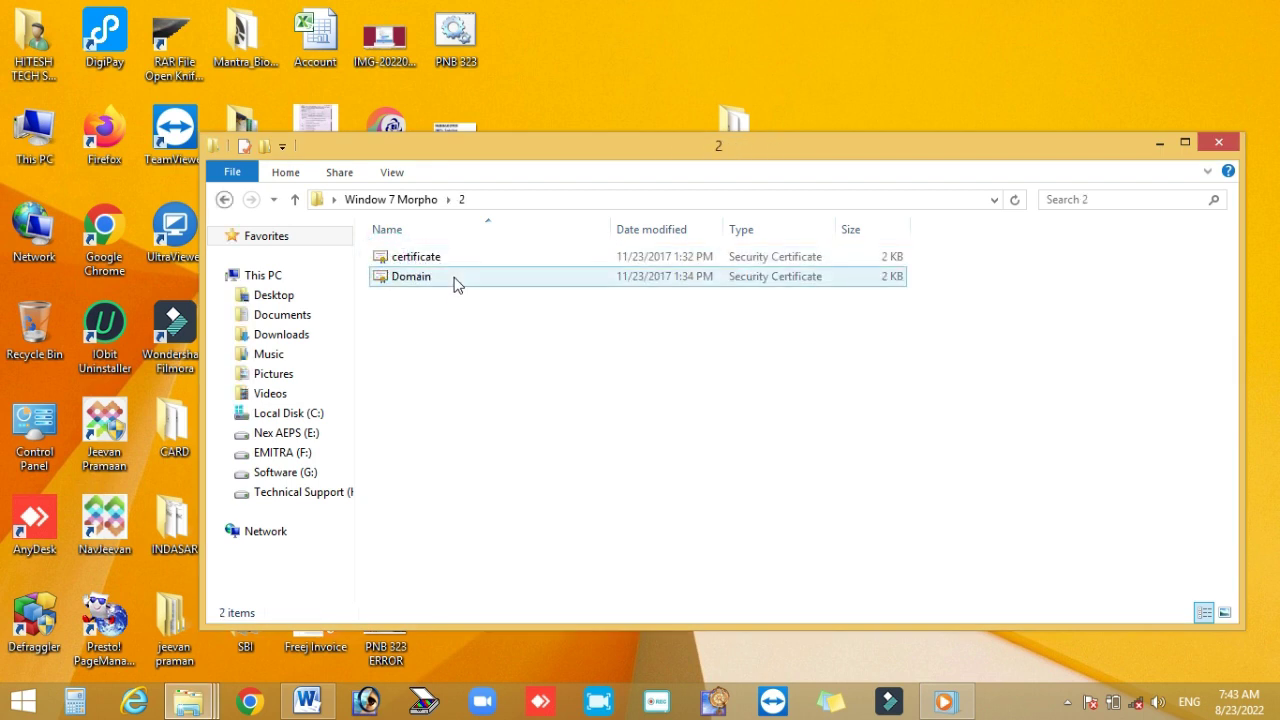
pyautogui.doubleClick(418, 259)
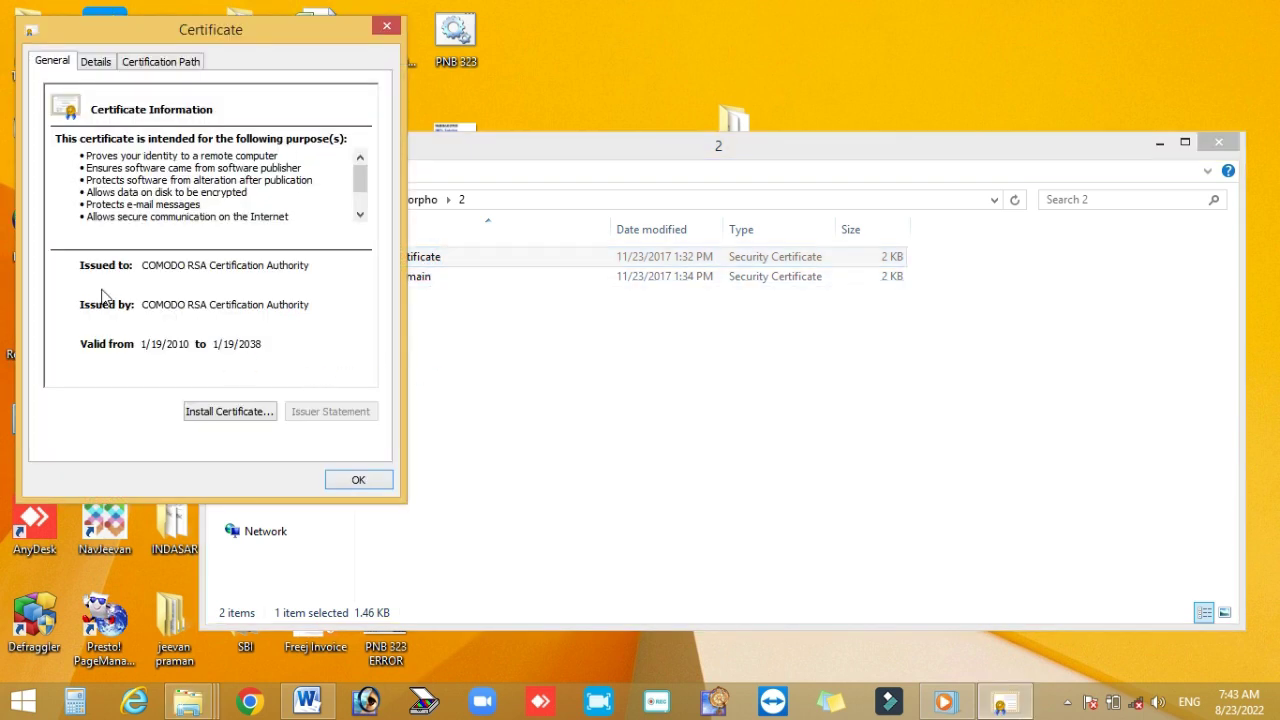
pyautogui.click(232, 421)
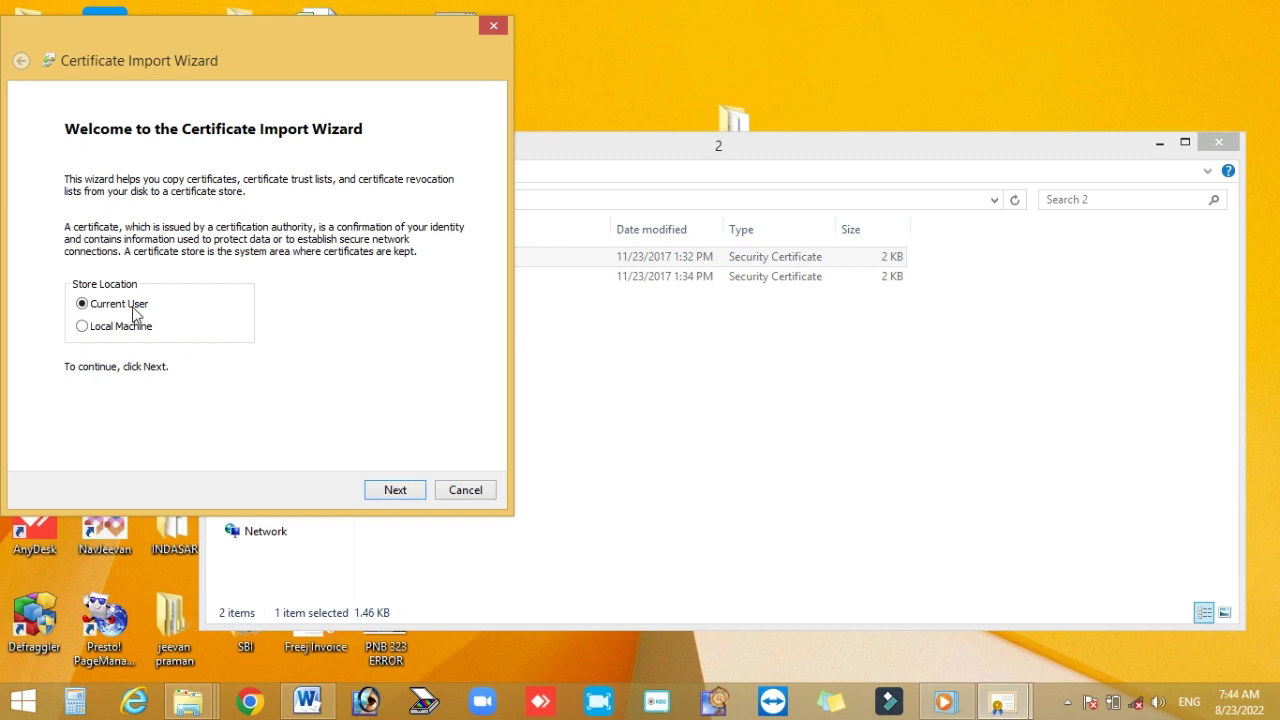
pyautogui.click(394, 490)
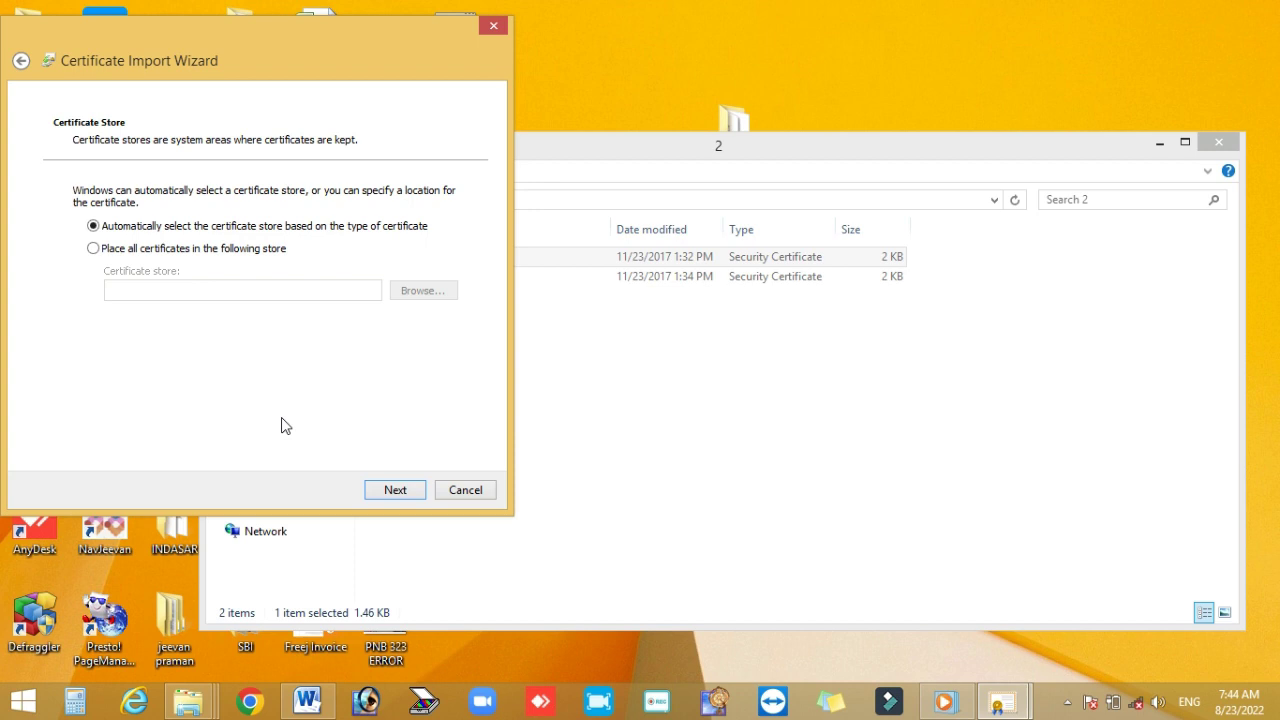
pyautogui.click(118, 255)
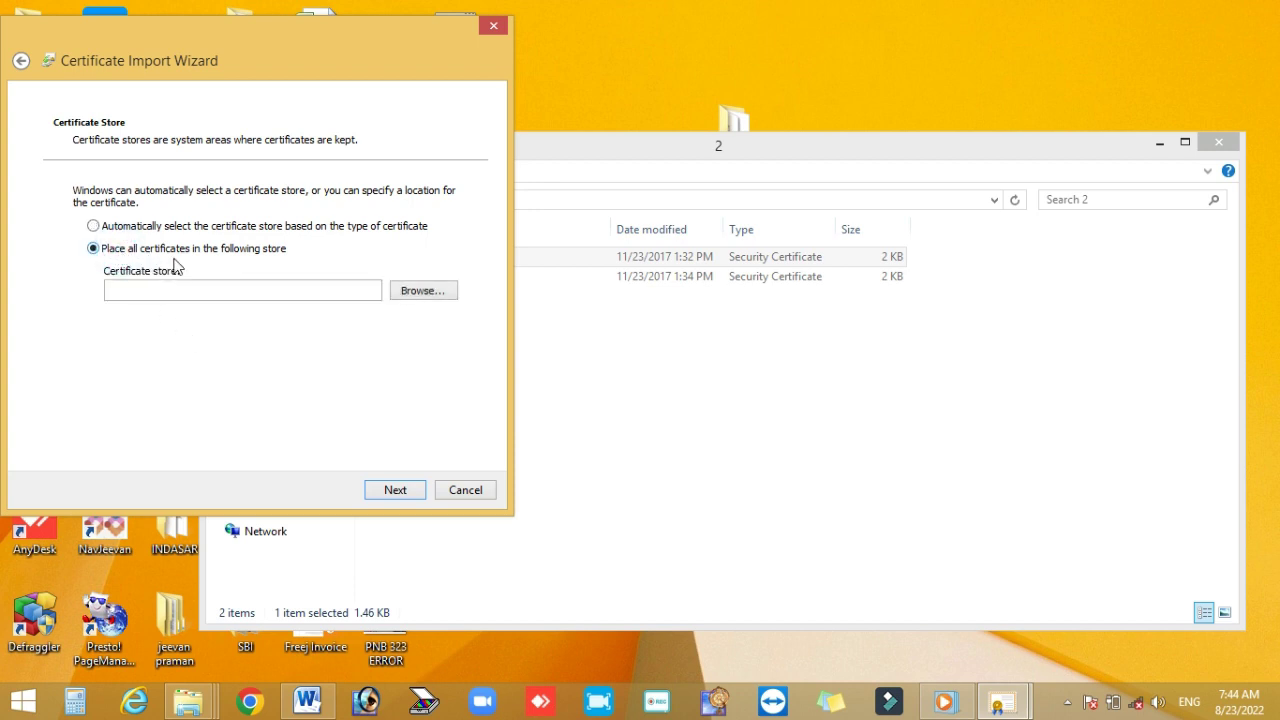
pyautogui.click(410, 290)
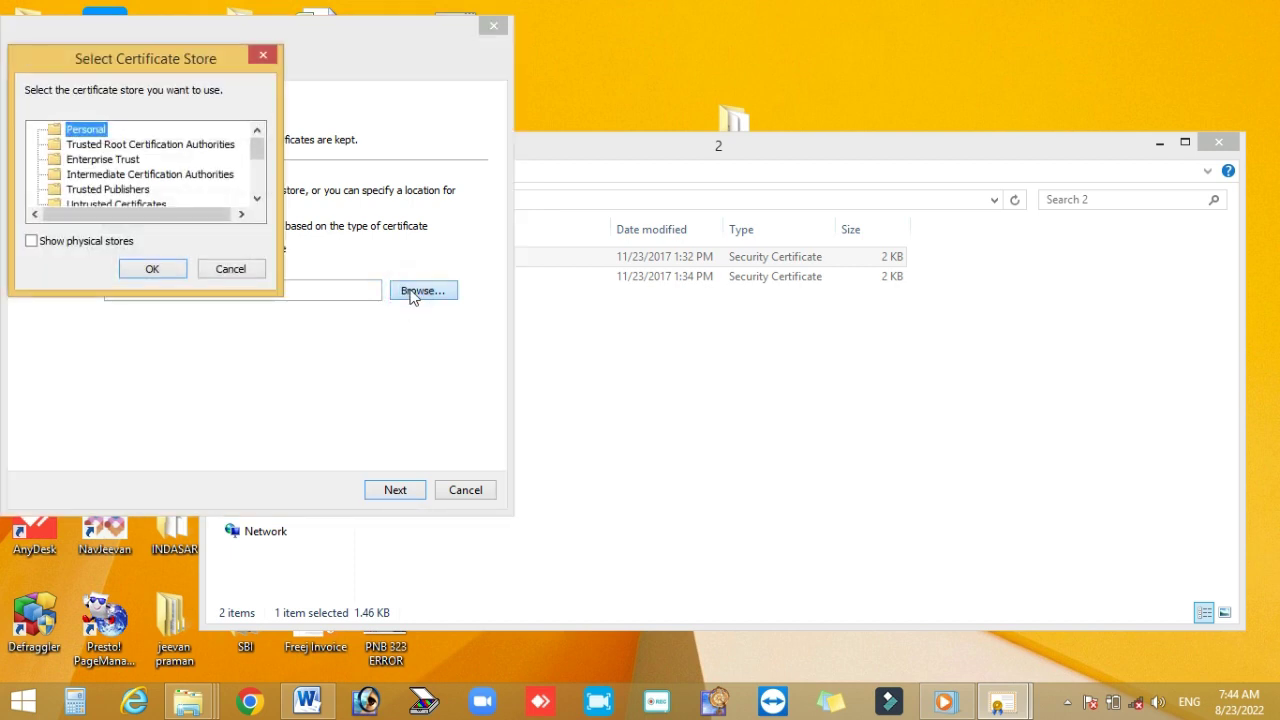
pyautogui.click(137, 150)
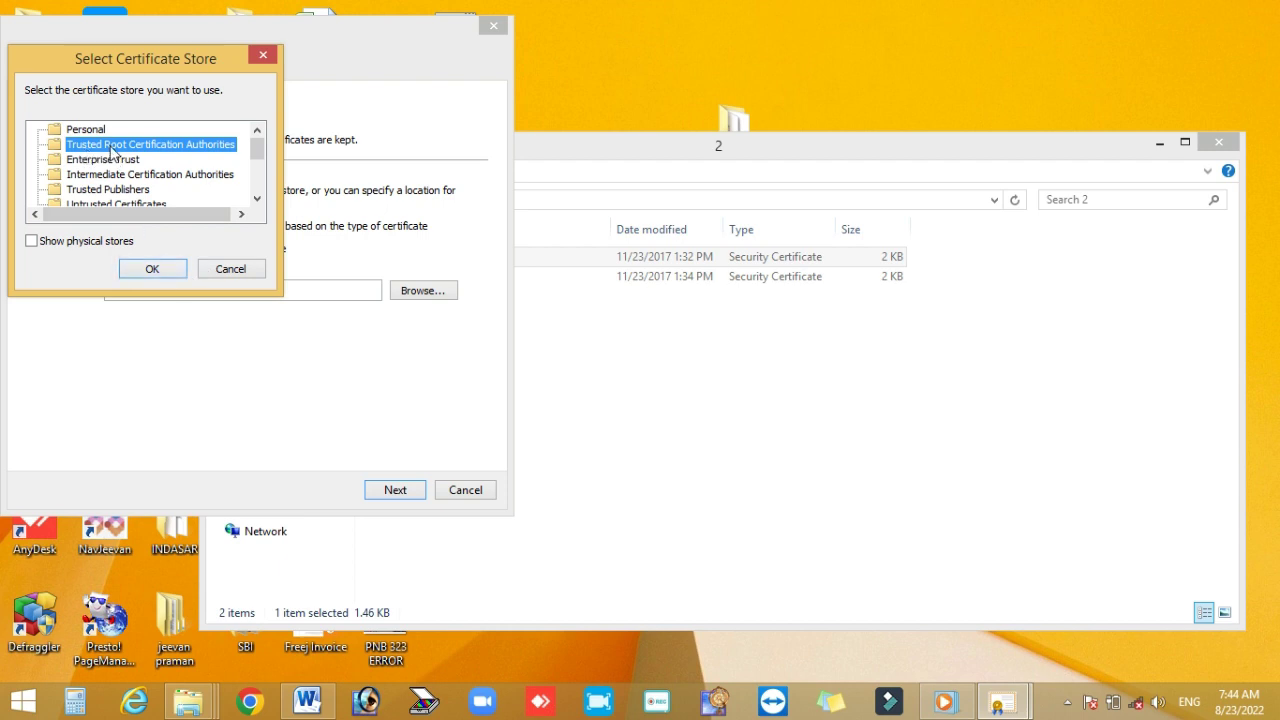
pyautogui.click(162, 272)
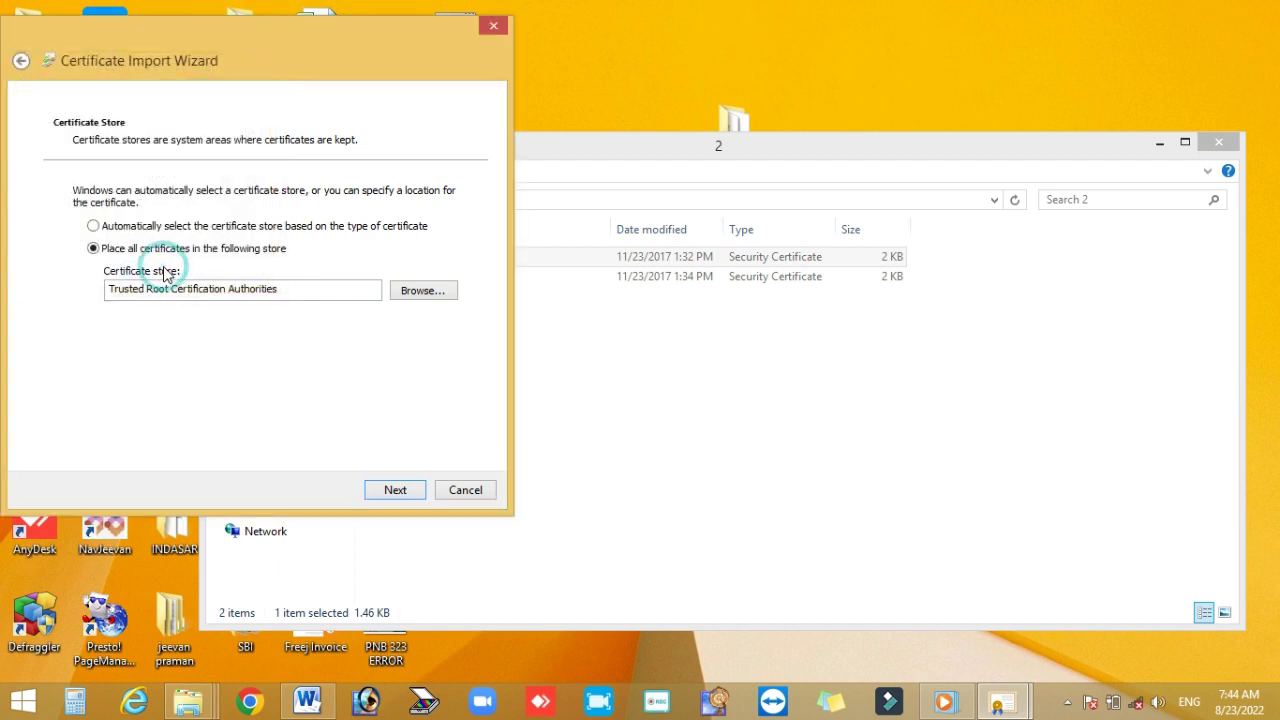
# Finish importing the COMODO RSA Certification Authority certificate and close the import notice and certificate window.
pyautogui.click(402, 490)
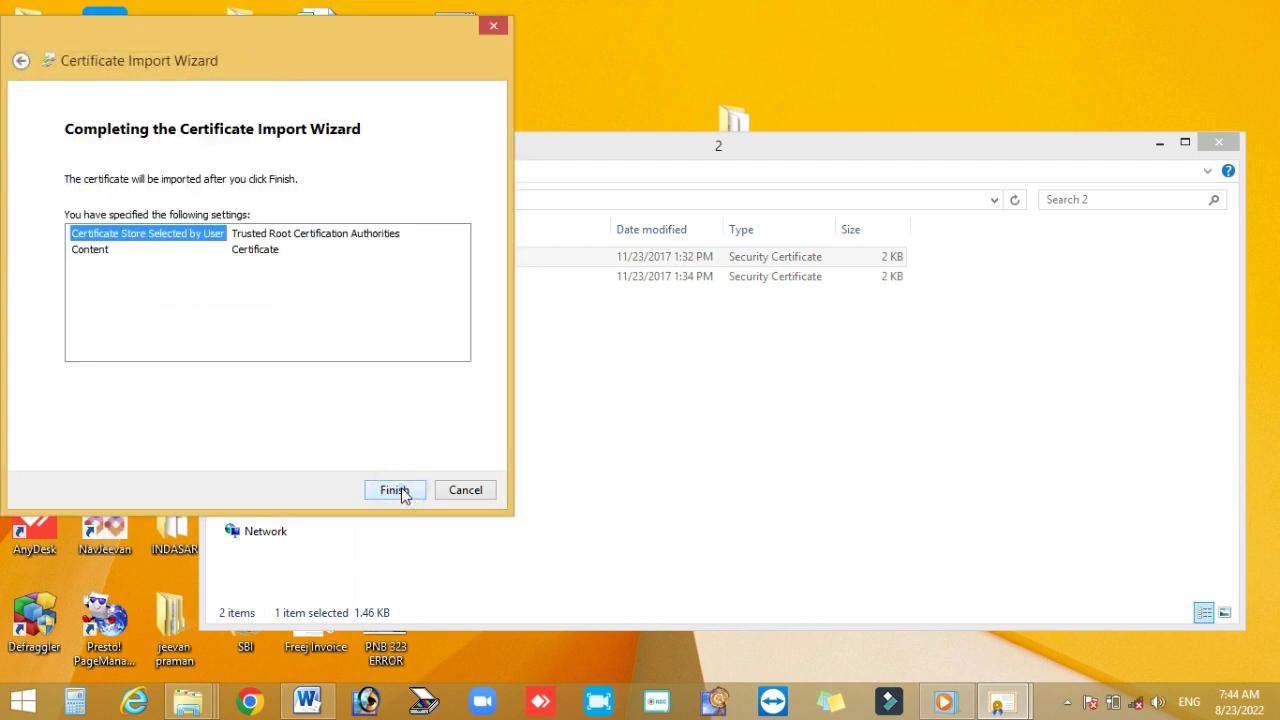
pyautogui.click(401, 490)
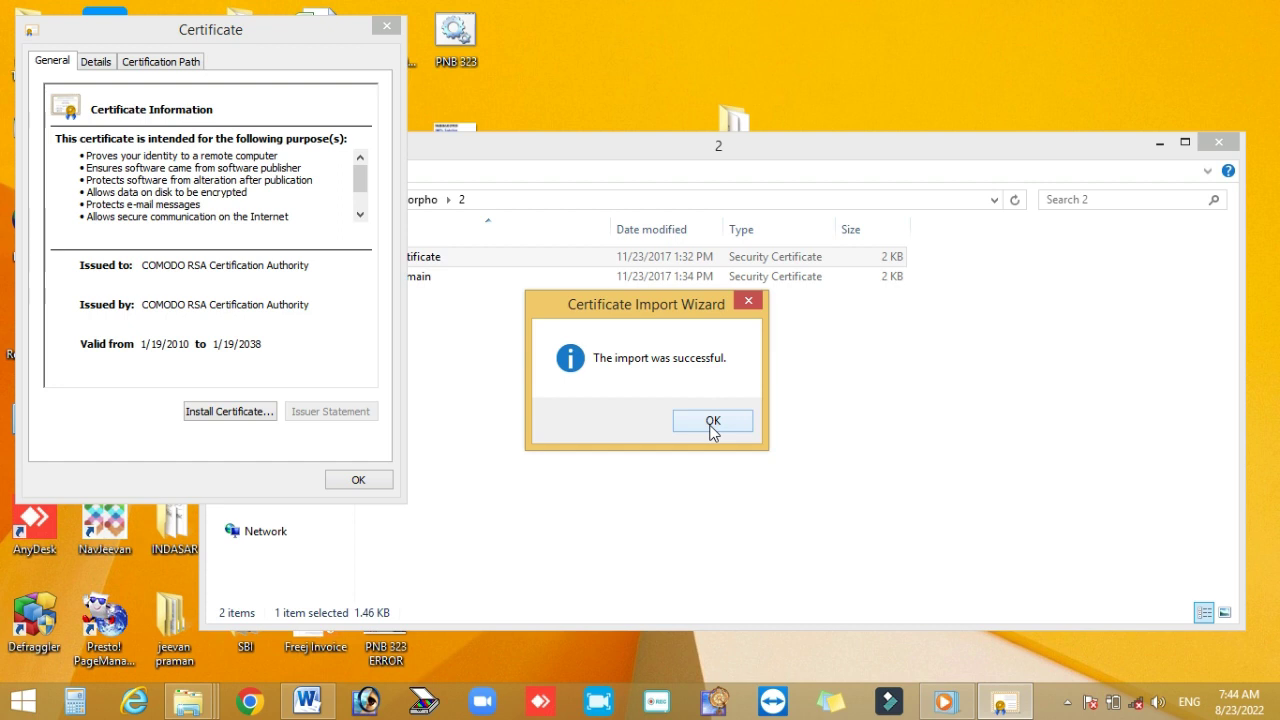
pyautogui.click(1020, 706)
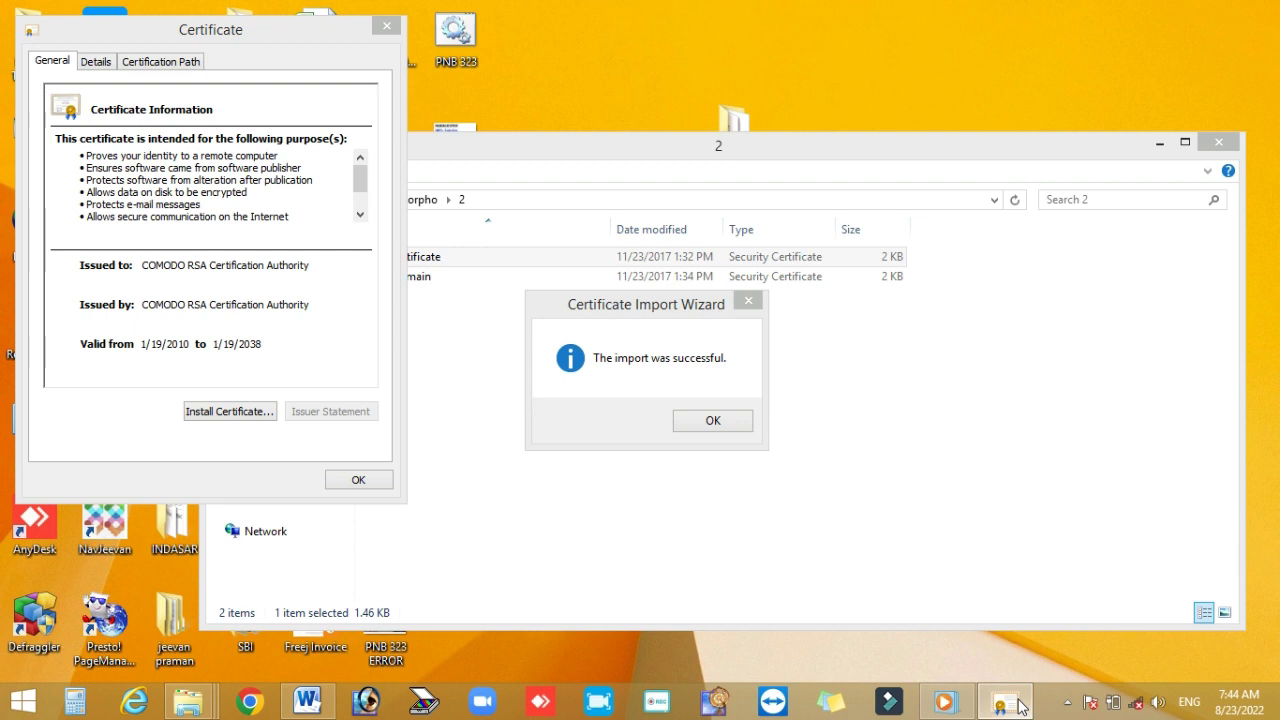
pyautogui.click(713, 422)
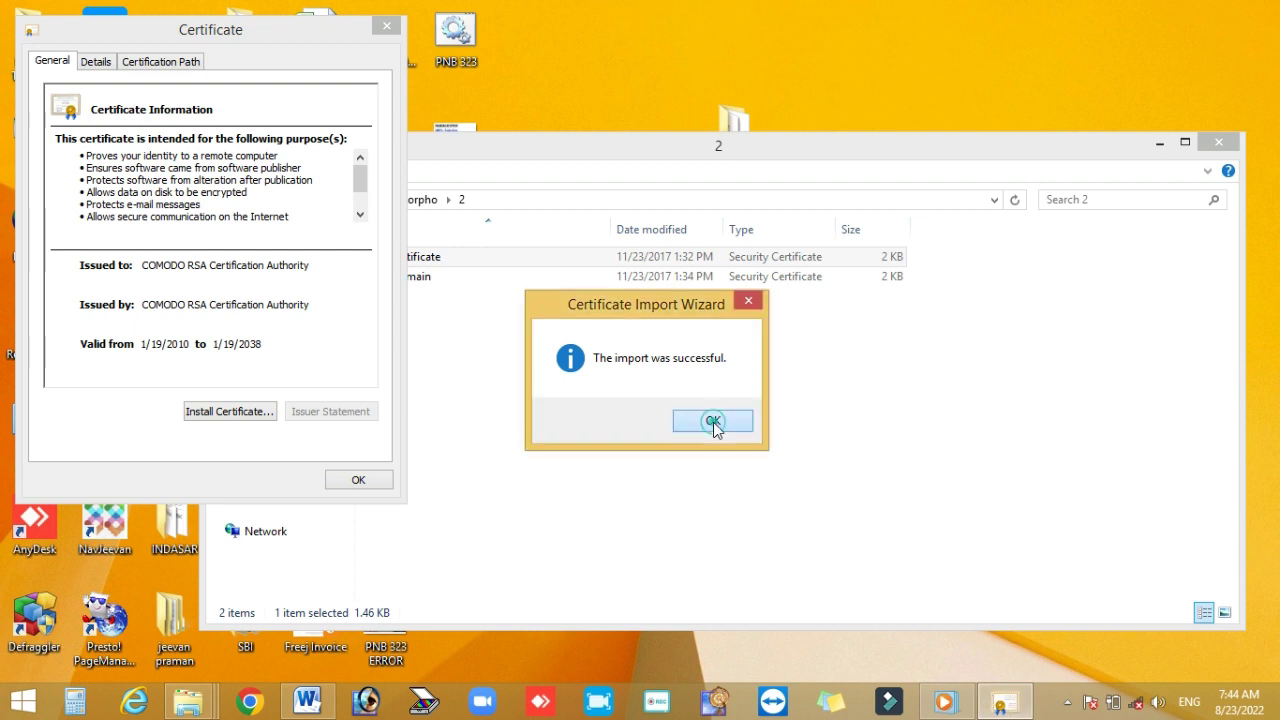
pyautogui.click(358, 480)
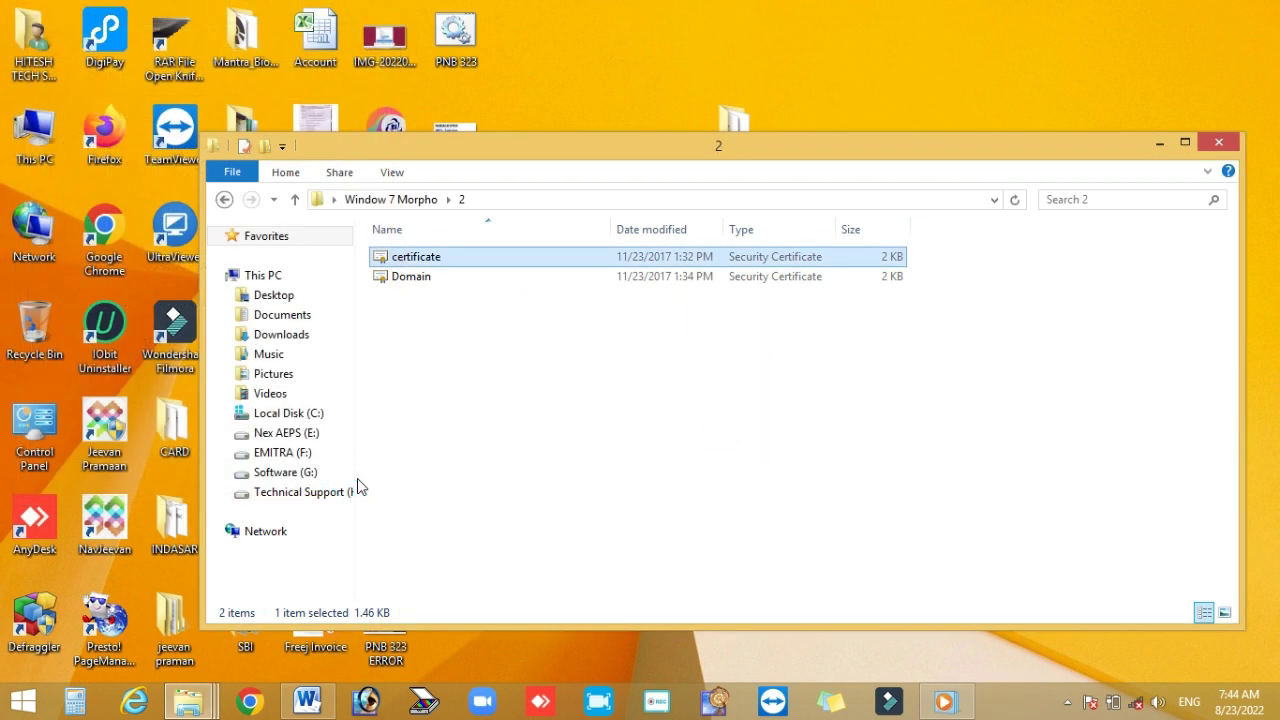
# Install the security certificate named Domain for the Current User into the Trusted Root Certification Authorities store.
pyautogui.doubleClick(404, 282)
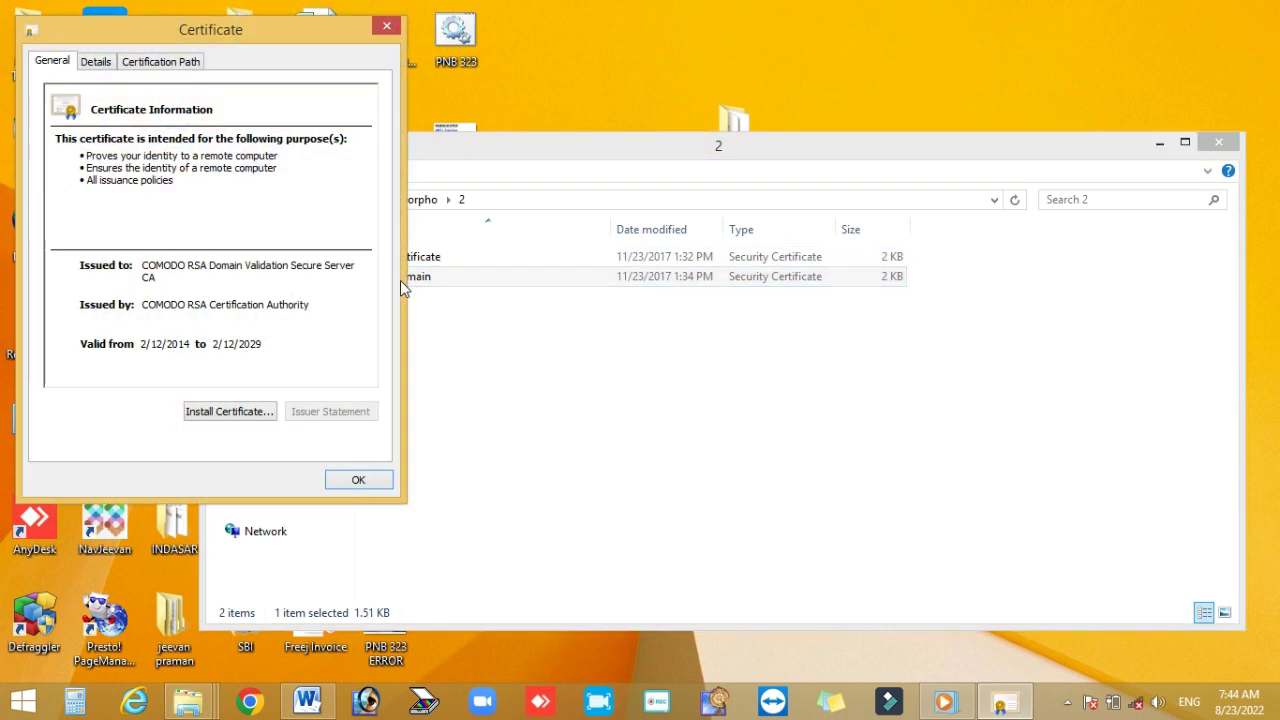
pyautogui.click(240, 411)
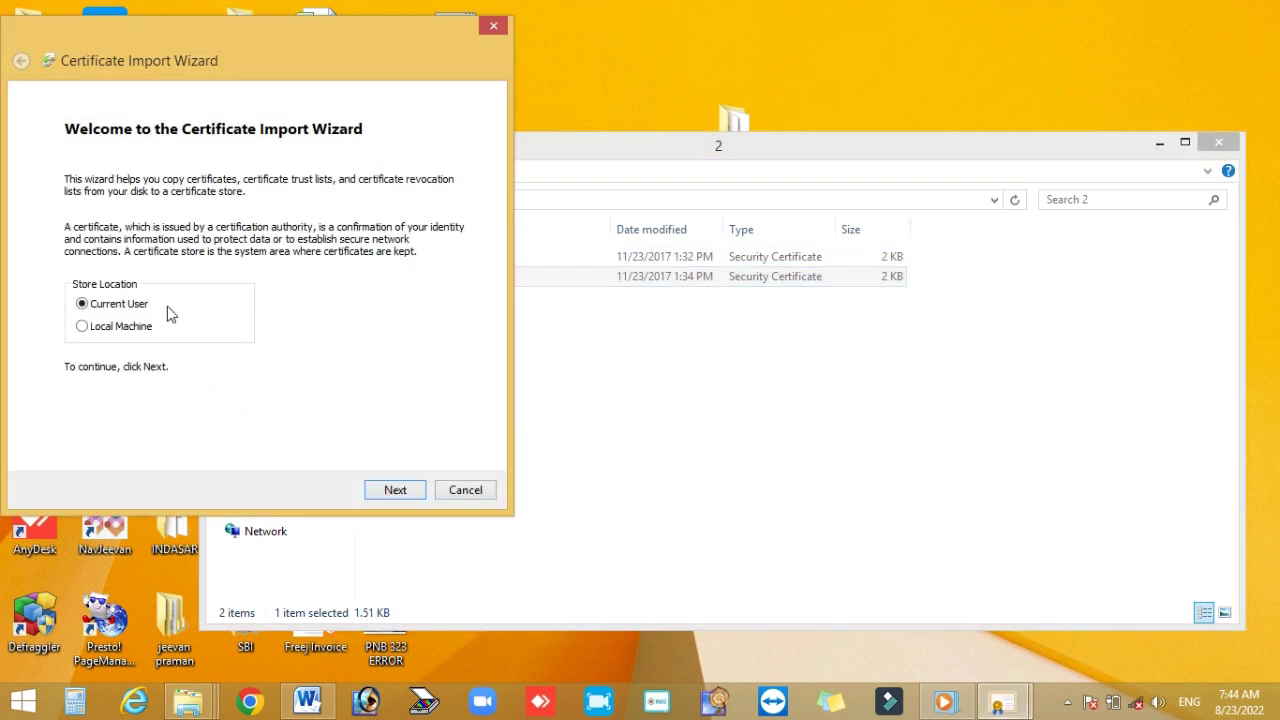
pyautogui.click(396, 491)
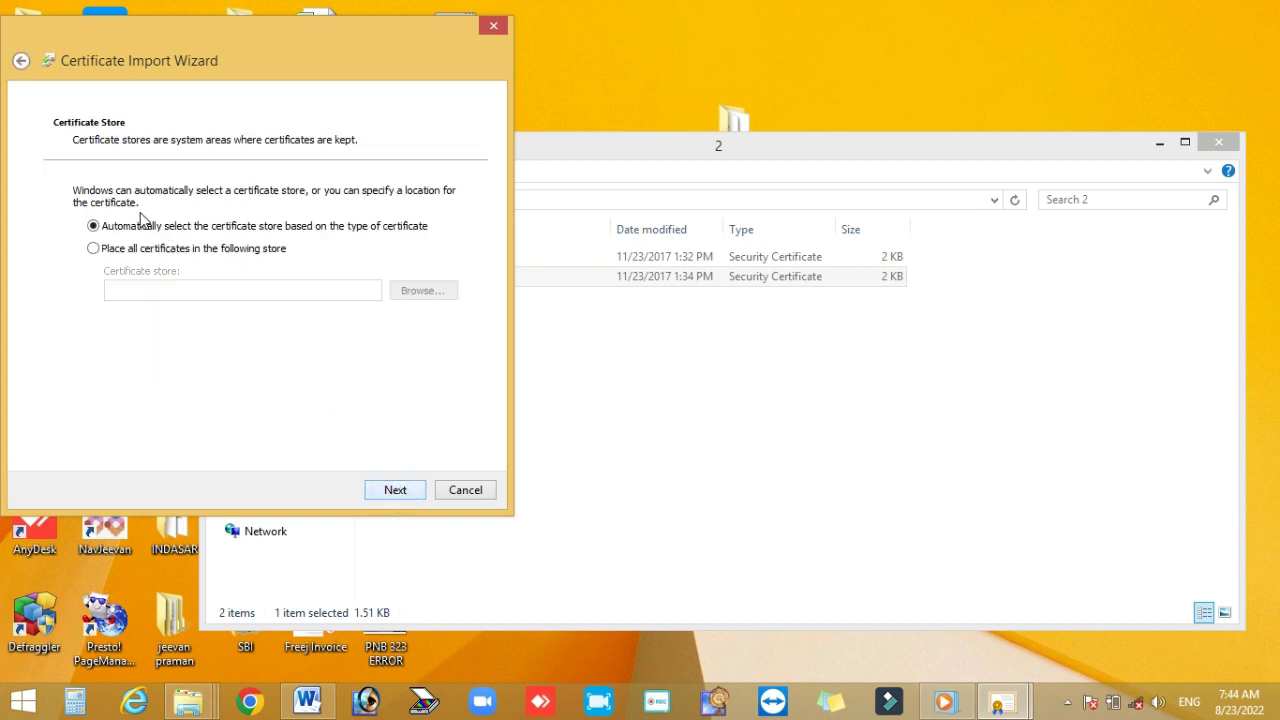
pyautogui.click(108, 254)
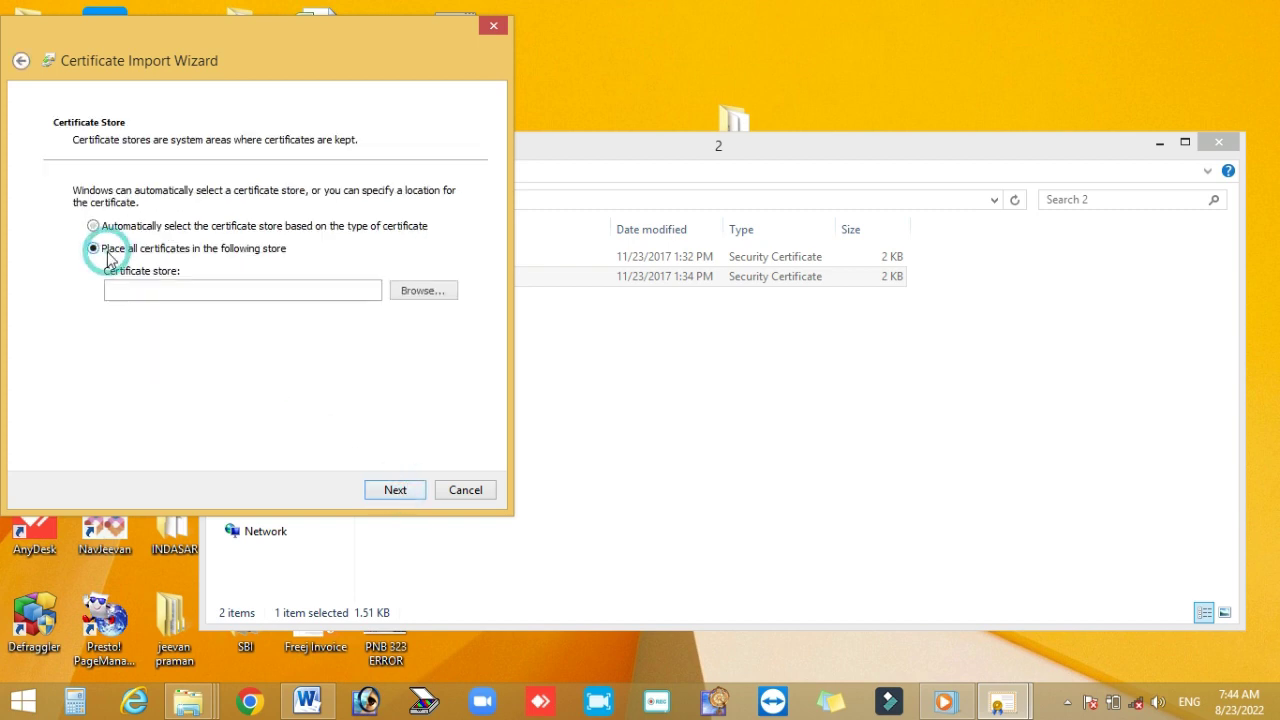
pyautogui.click(414, 289)
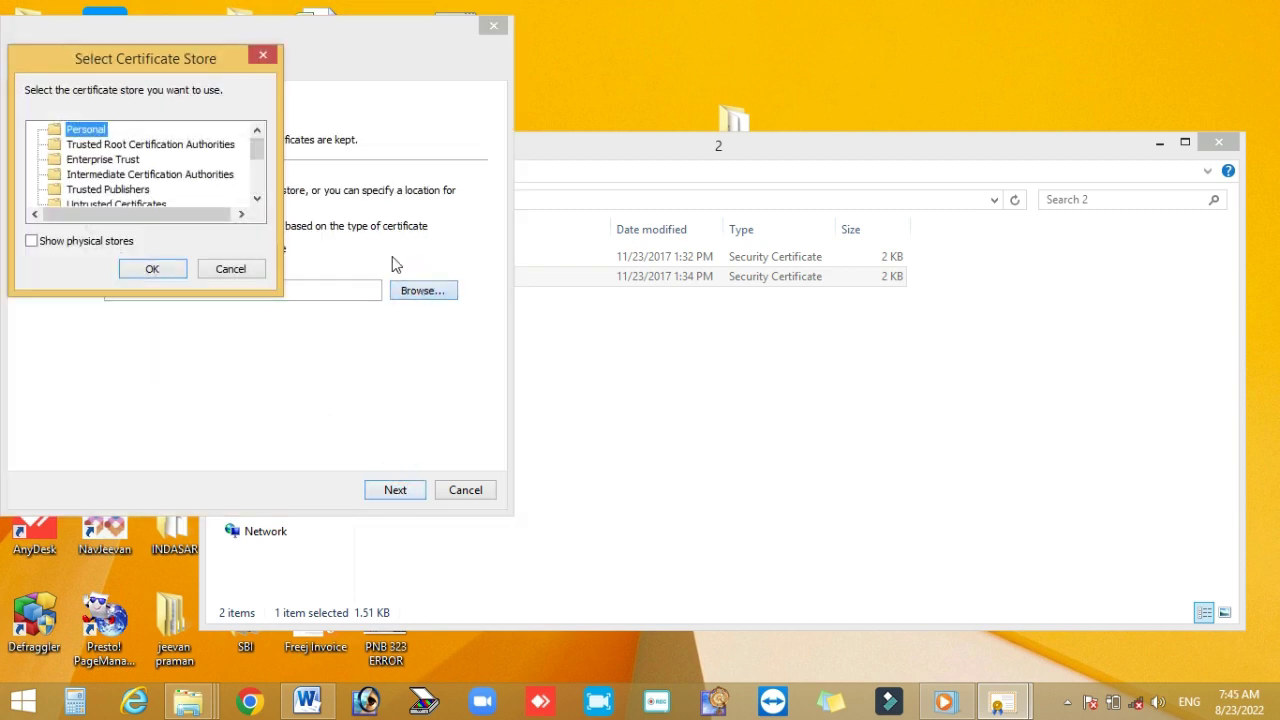
pyautogui.click(122, 147)
pyautogui.click(157, 269)
pyautogui.click(397, 490)
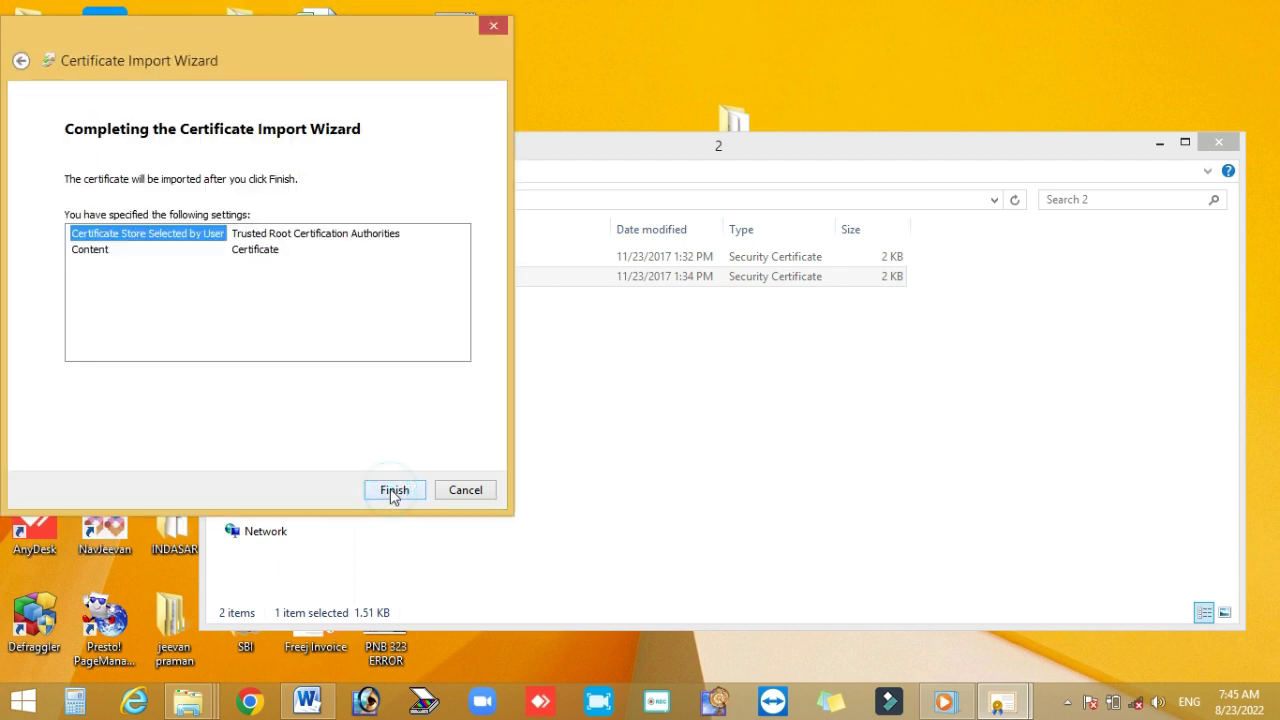
pyautogui.click(392, 491)
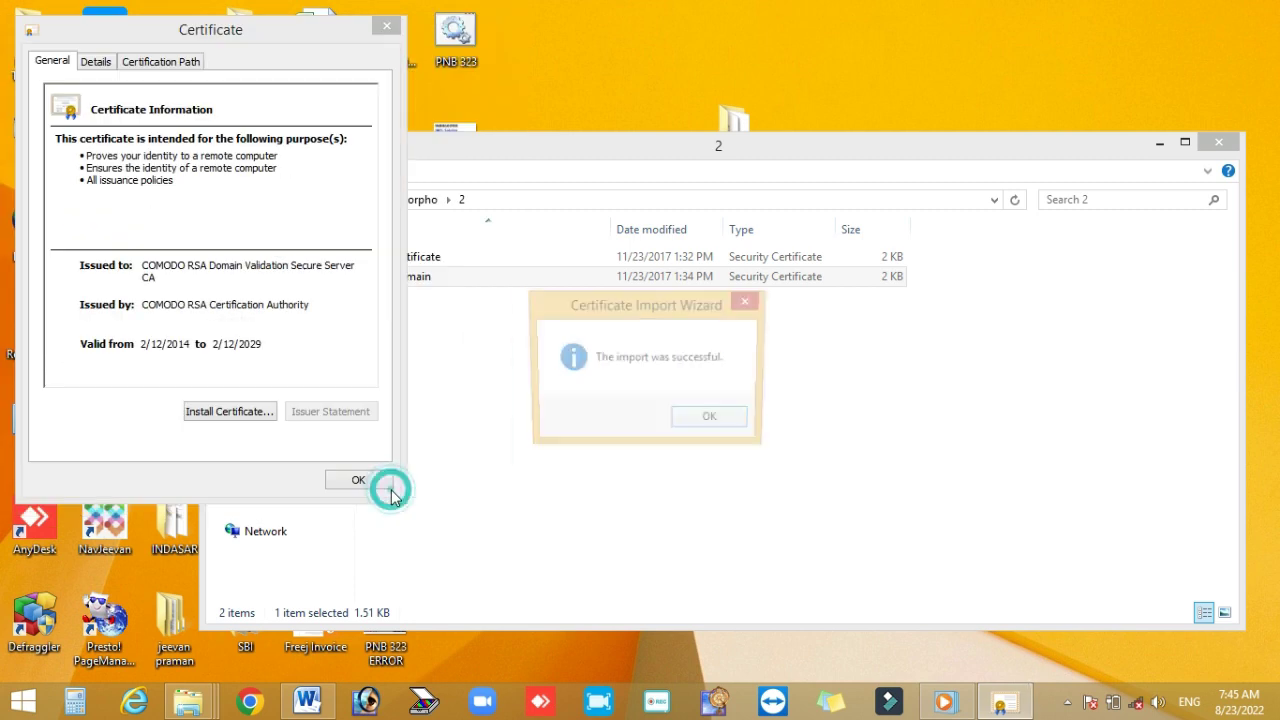
pyautogui.click(706, 422)
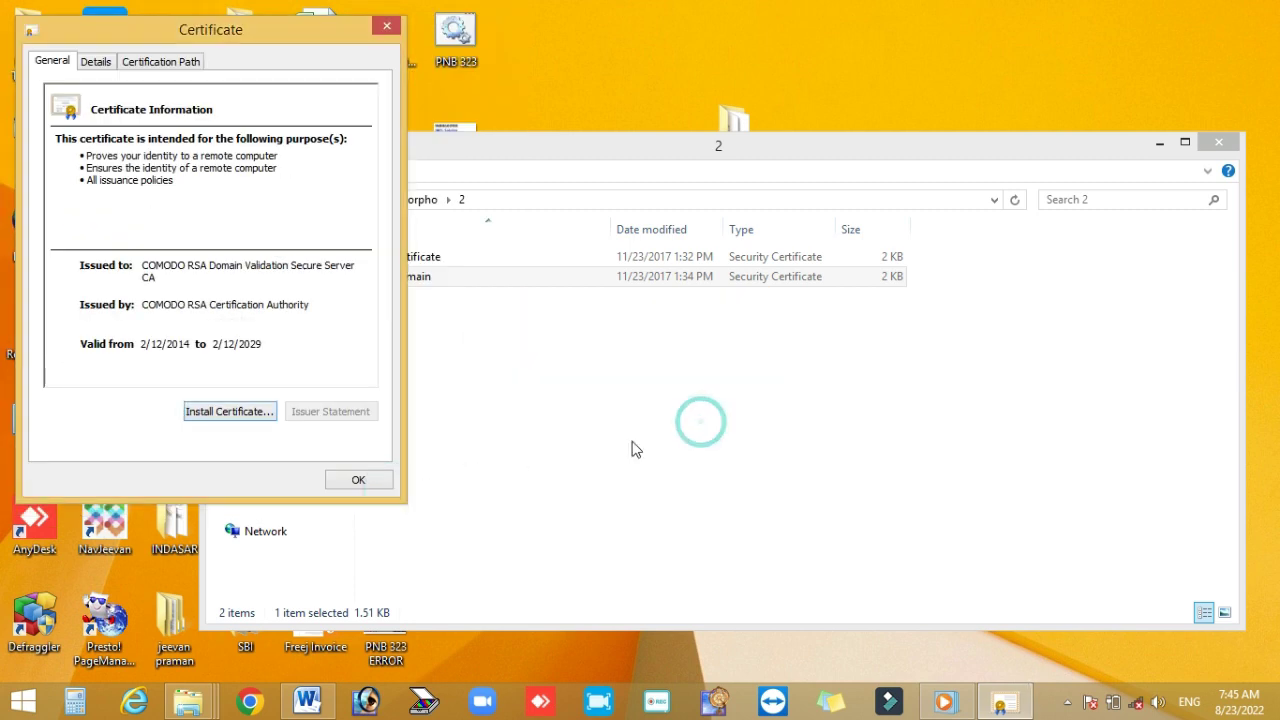
pyautogui.click(362, 488)
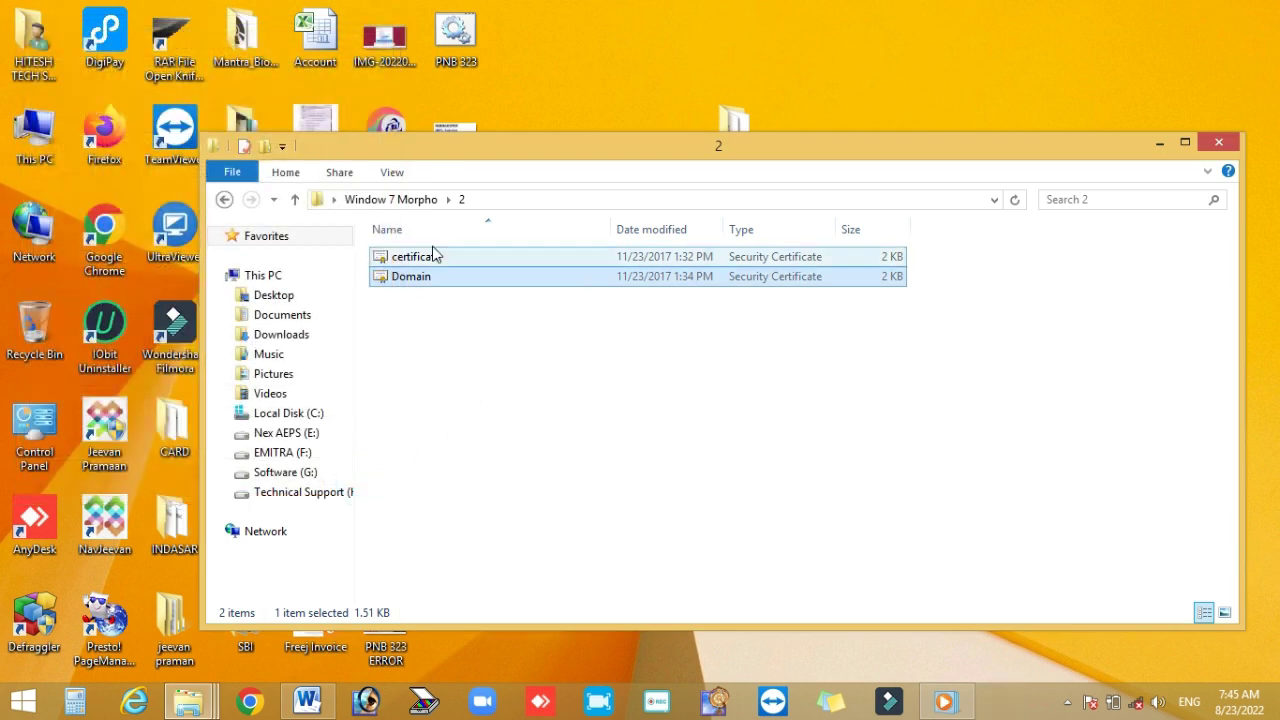
# Run Morpho_setup as administrator from the Morpho_New_API folder inside folder 3 of Window 7 Morpho.
pyautogui.click(434, 198)
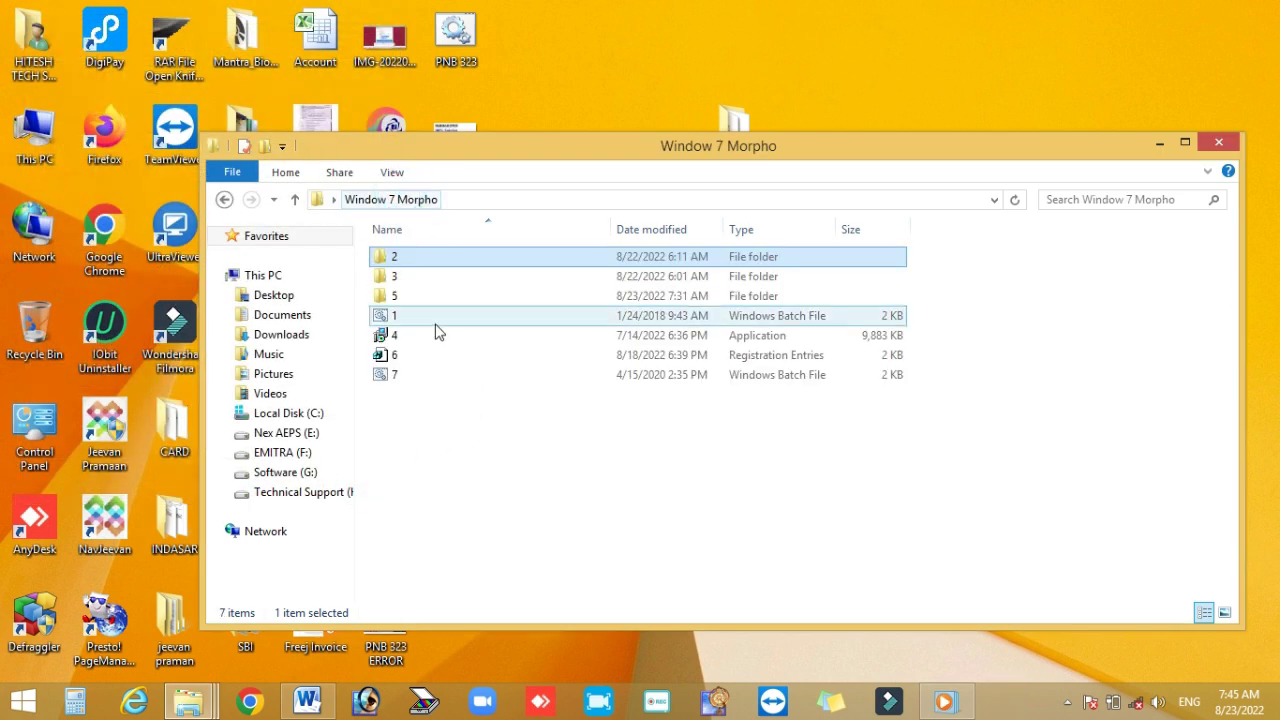
pyautogui.doubleClick(383, 279)
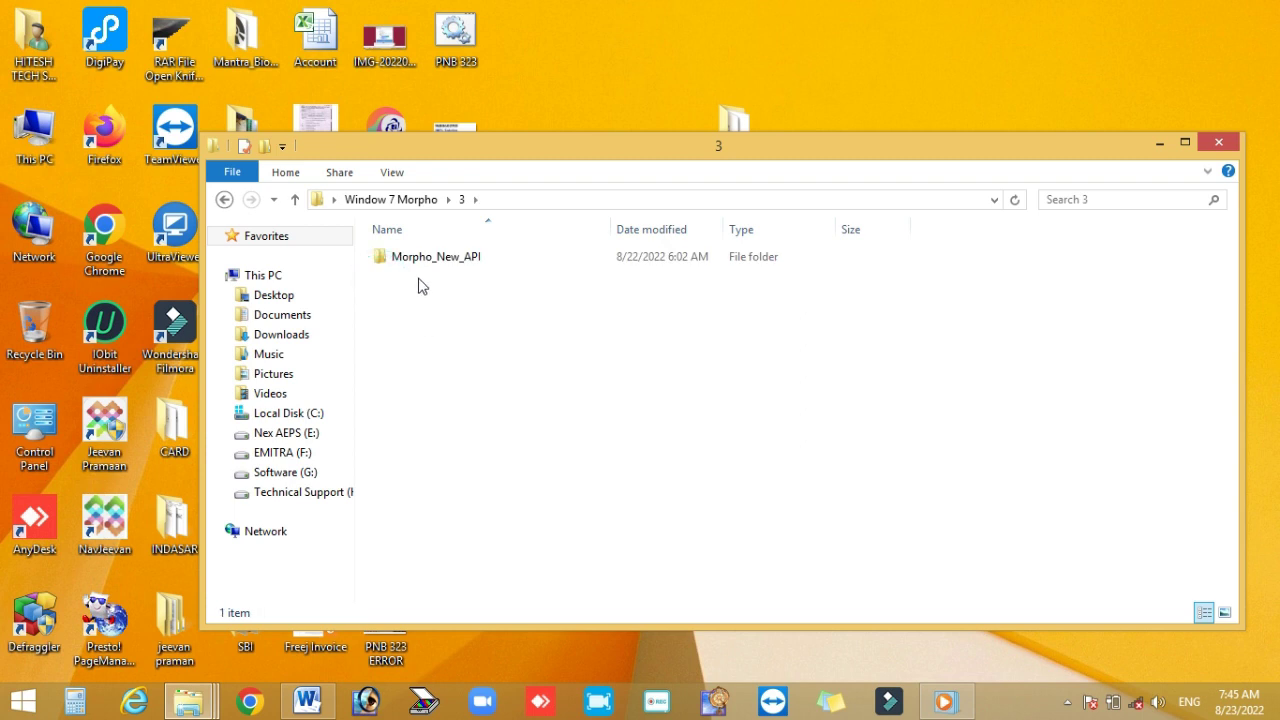
pyautogui.doubleClick(408, 265)
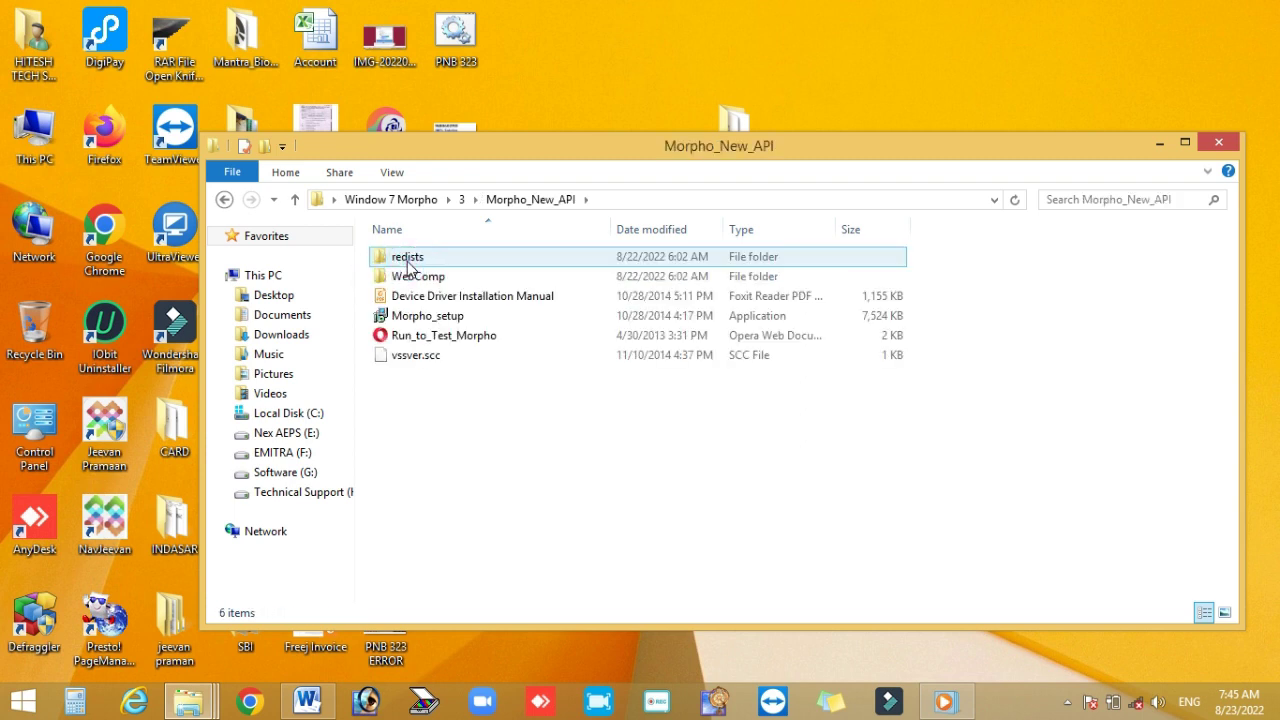
pyautogui.rightClick(421, 322)
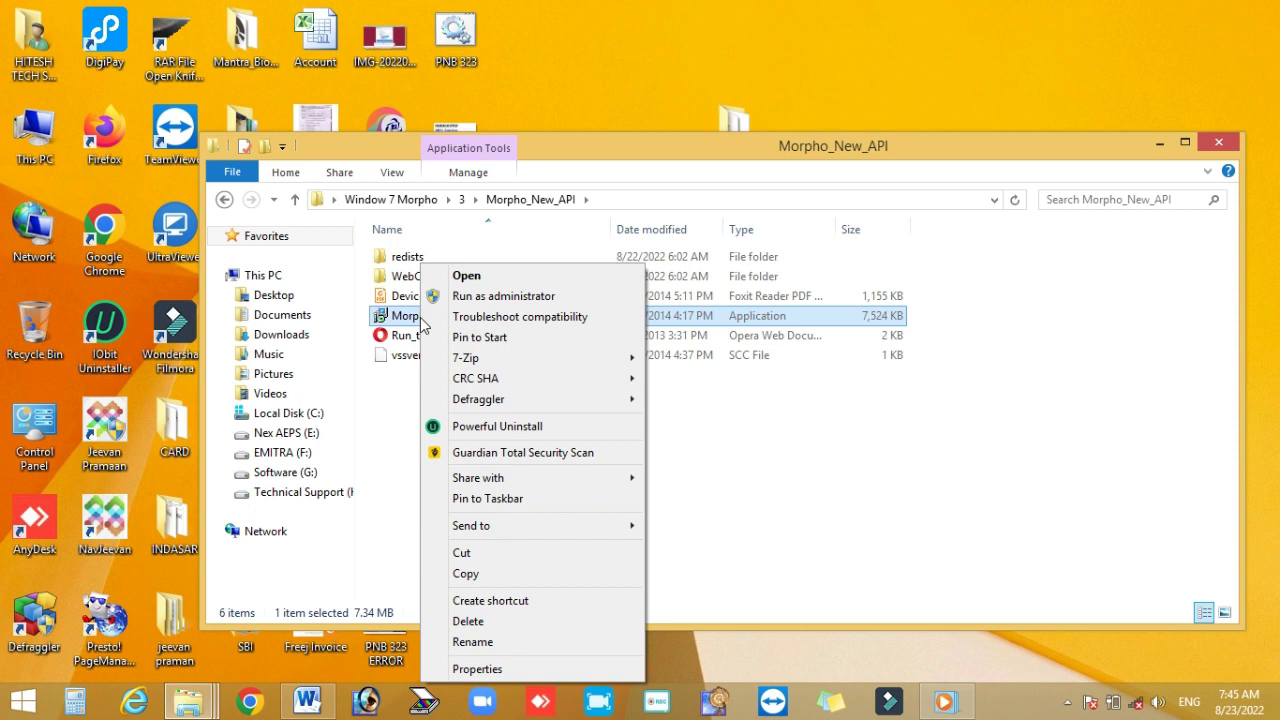
pyautogui.click(480, 296)
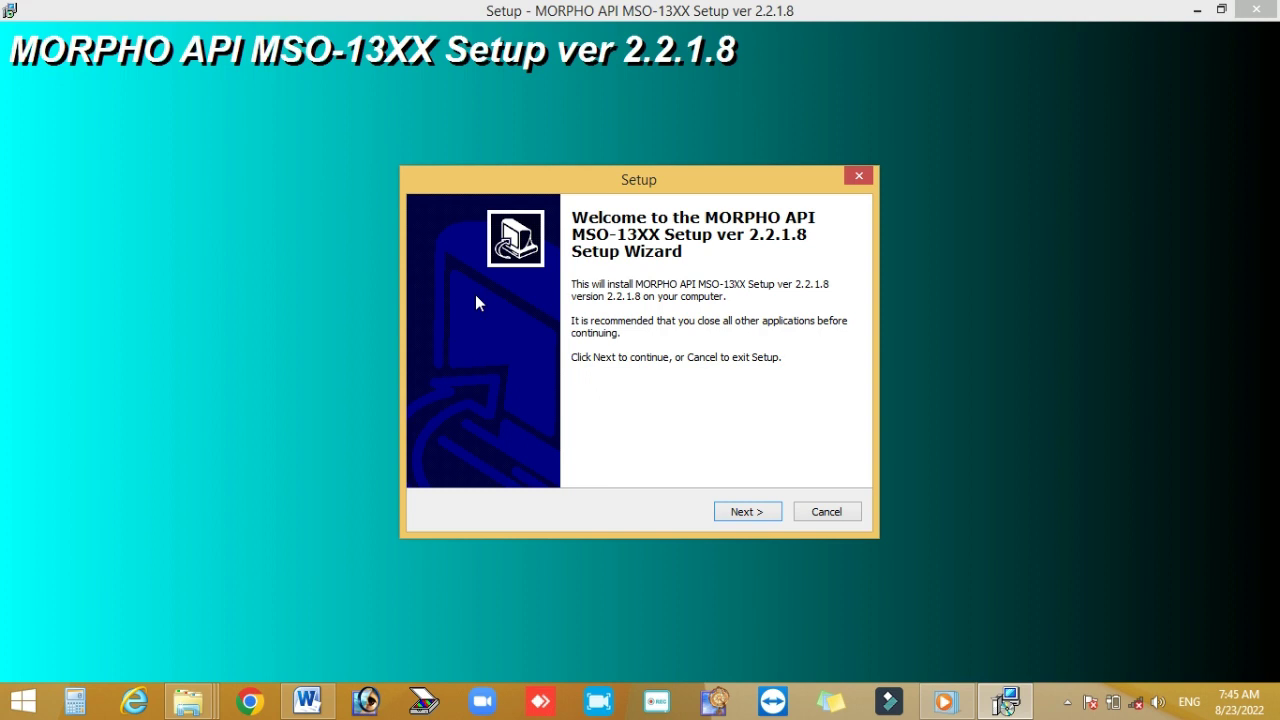
# Continue the setup with C:\FingerprintSensors\SMARTCHIP_DLL as the destination and decline installing into the existing folder.
pyautogui.click(748, 516)
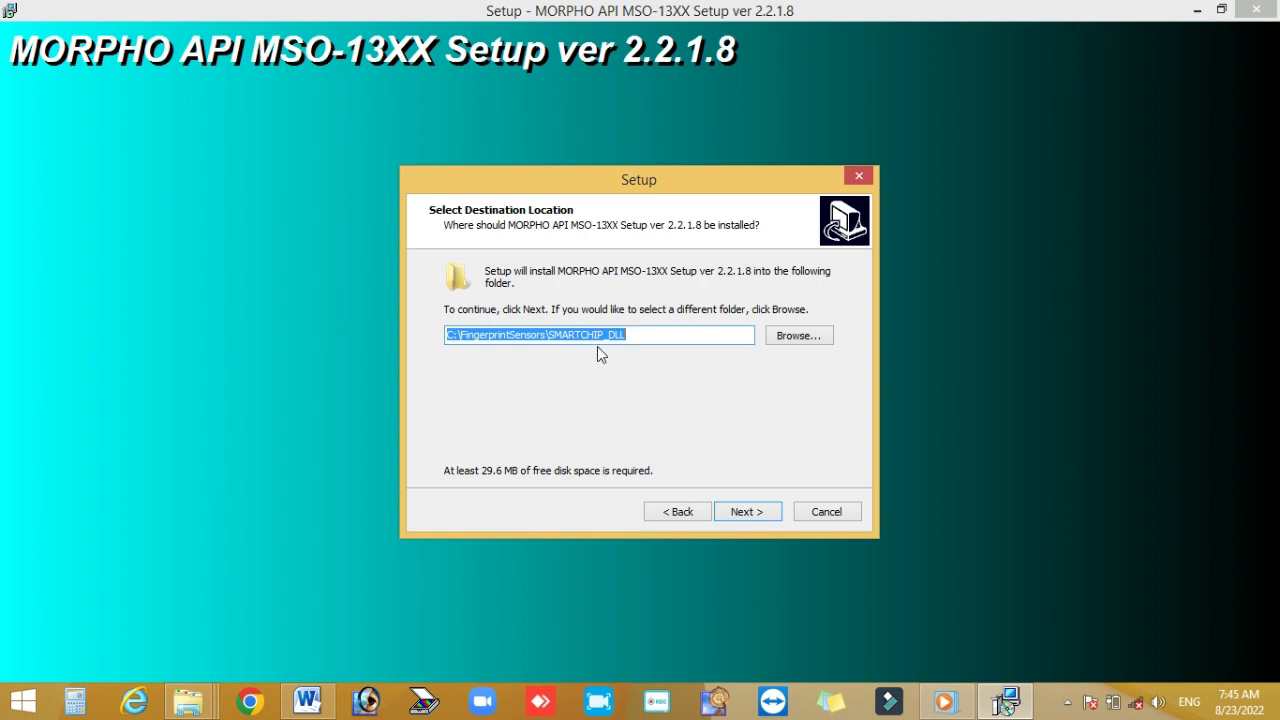
pyautogui.click(641, 336)
pyautogui.moveTo(624, 336); pyautogui.dragTo(546, 340)
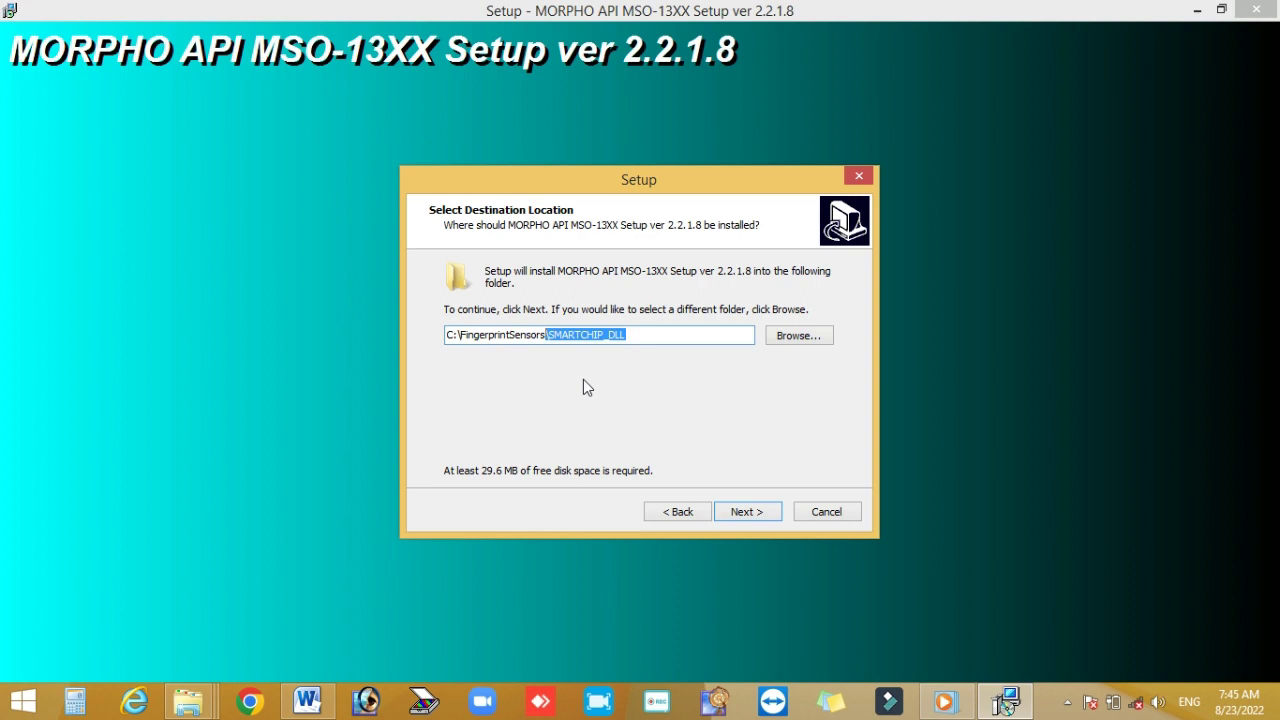
pyautogui.click(740, 515)
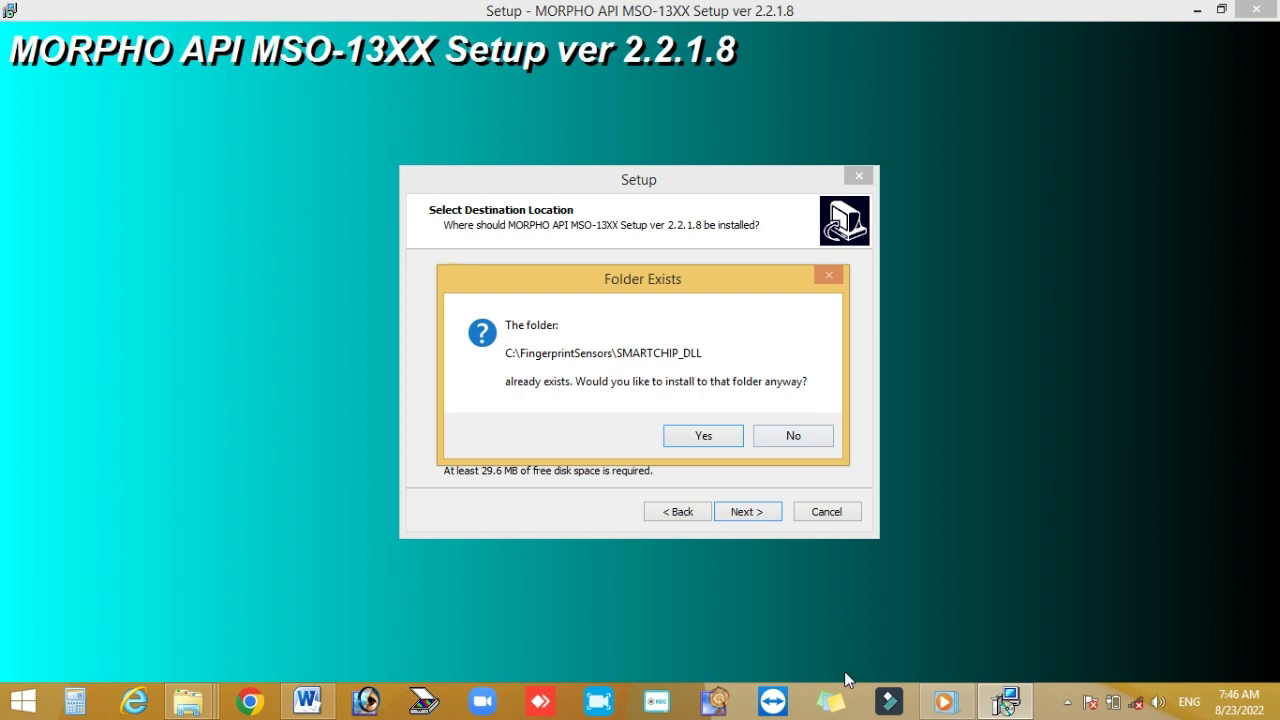
pyautogui.click(789, 441)
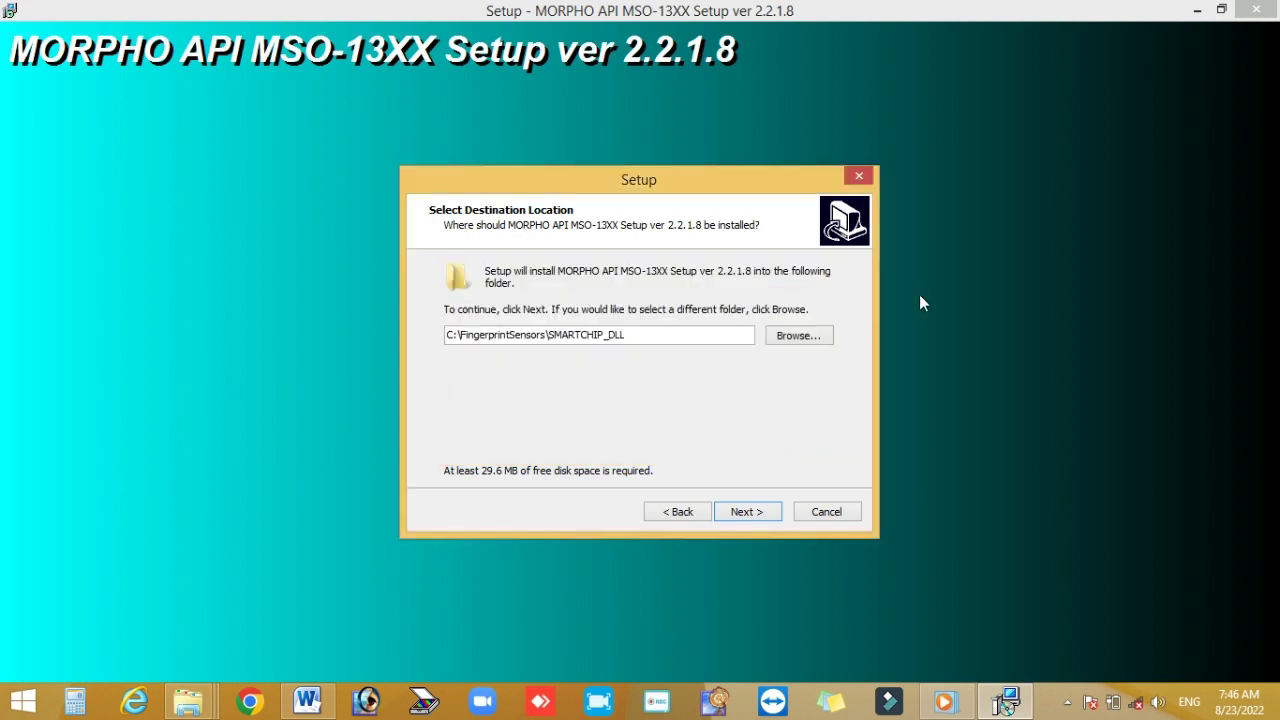
# Minimize the setup and delete the FingerprintSensors folder from Local Disk (C:).
pyautogui.click(1197, 10)
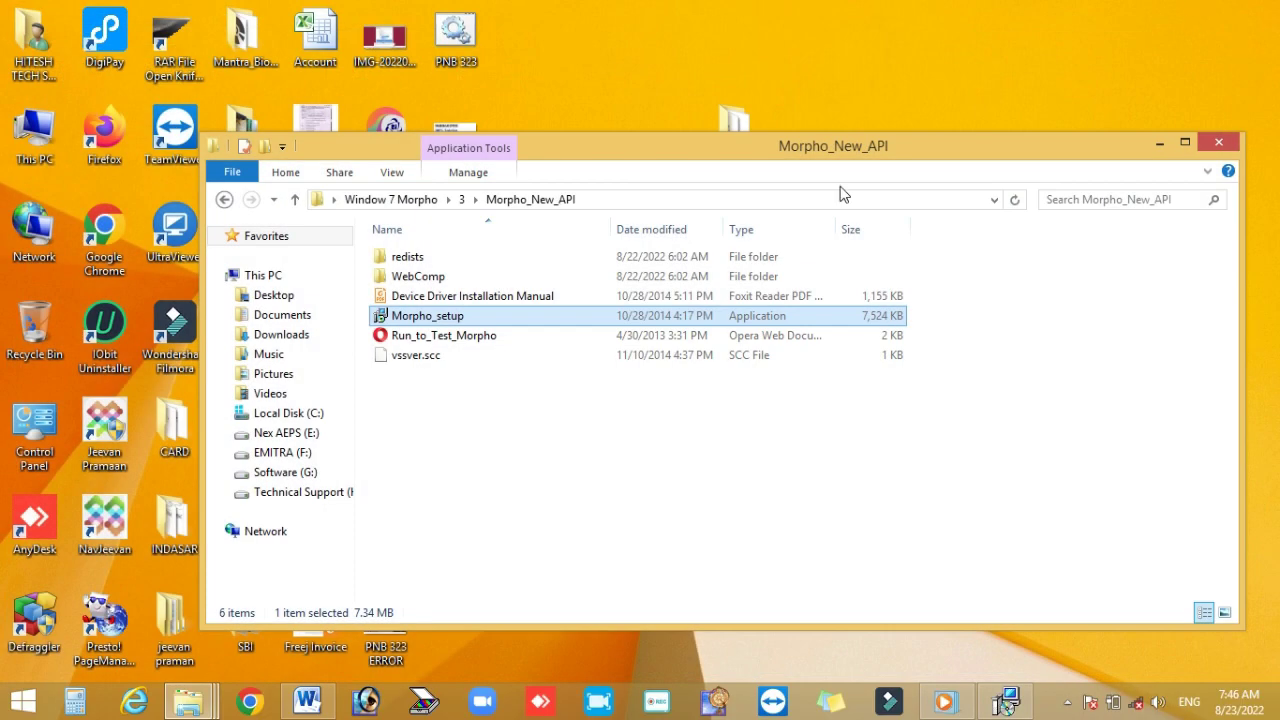
pyautogui.doubleClick(38, 142)
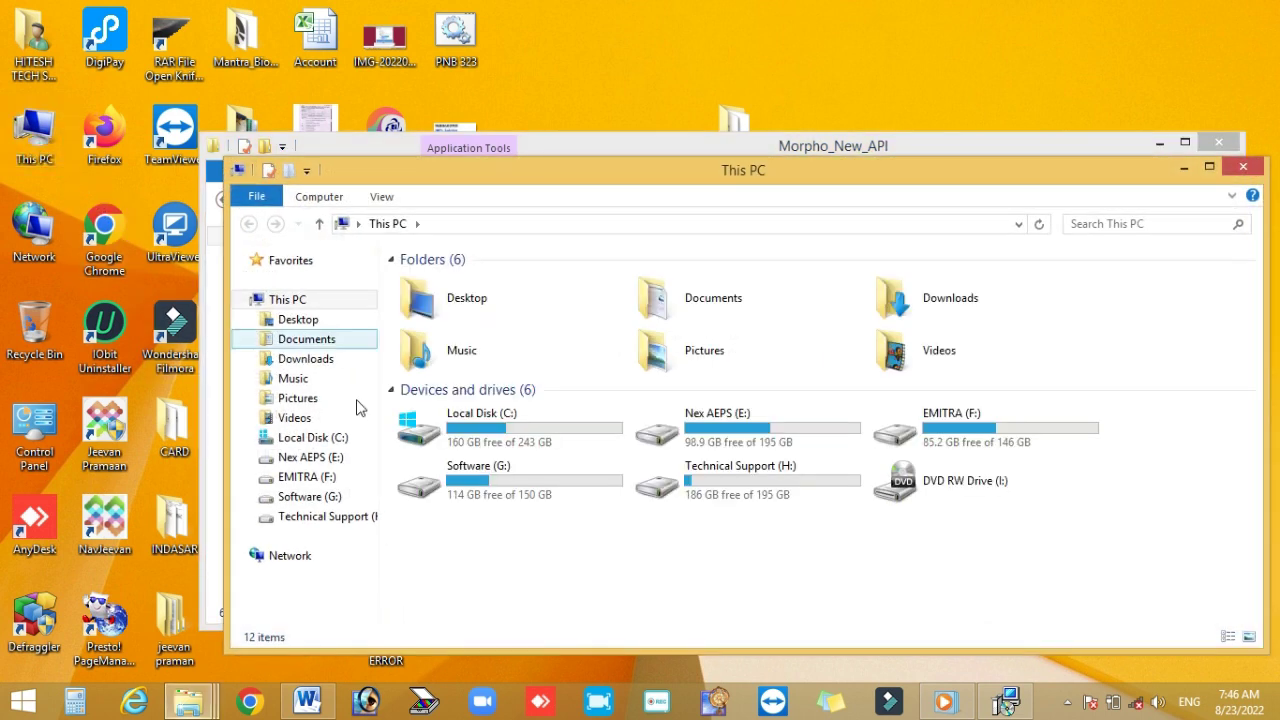
pyautogui.doubleClick(480, 440)
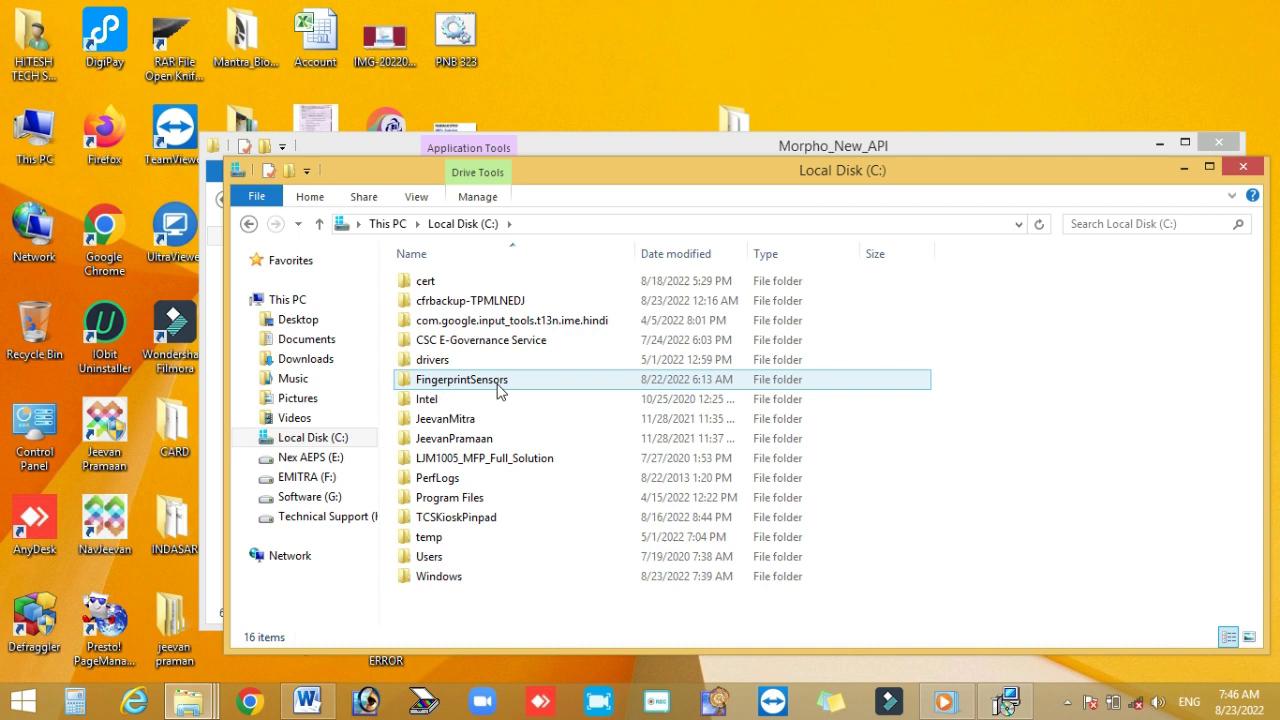
pyautogui.click(484, 388)
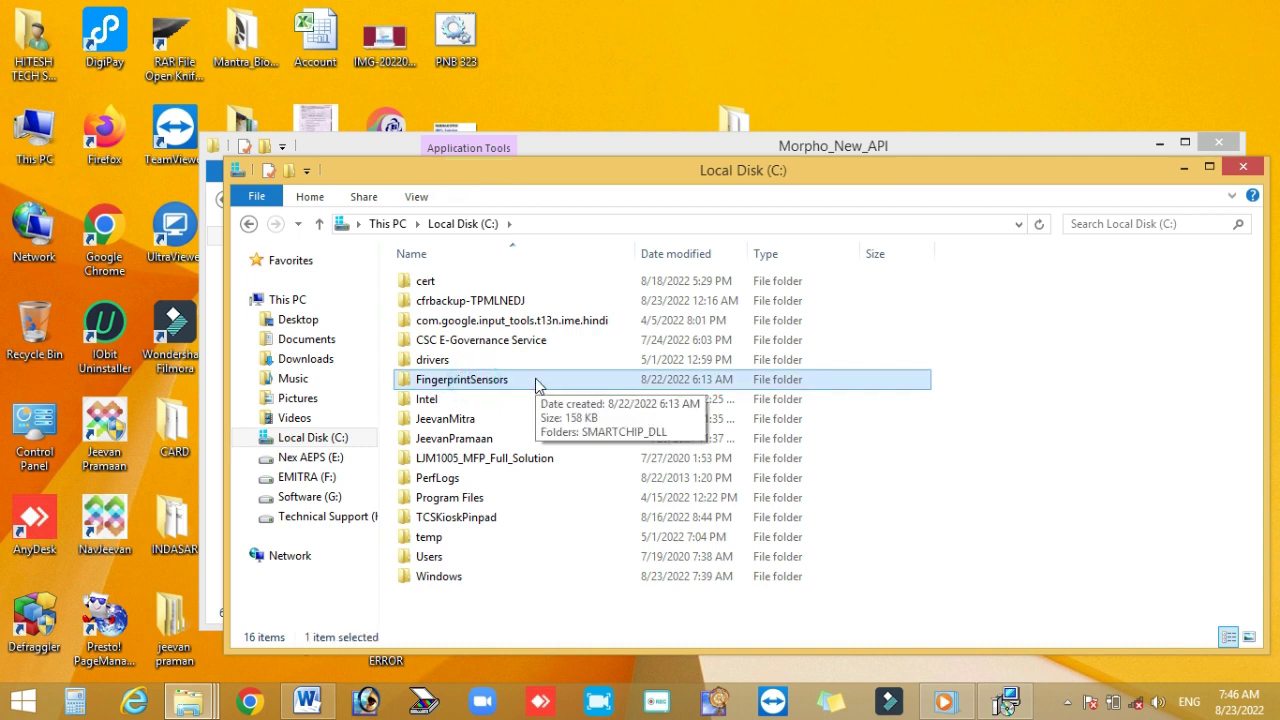
pyautogui.press('Delete')
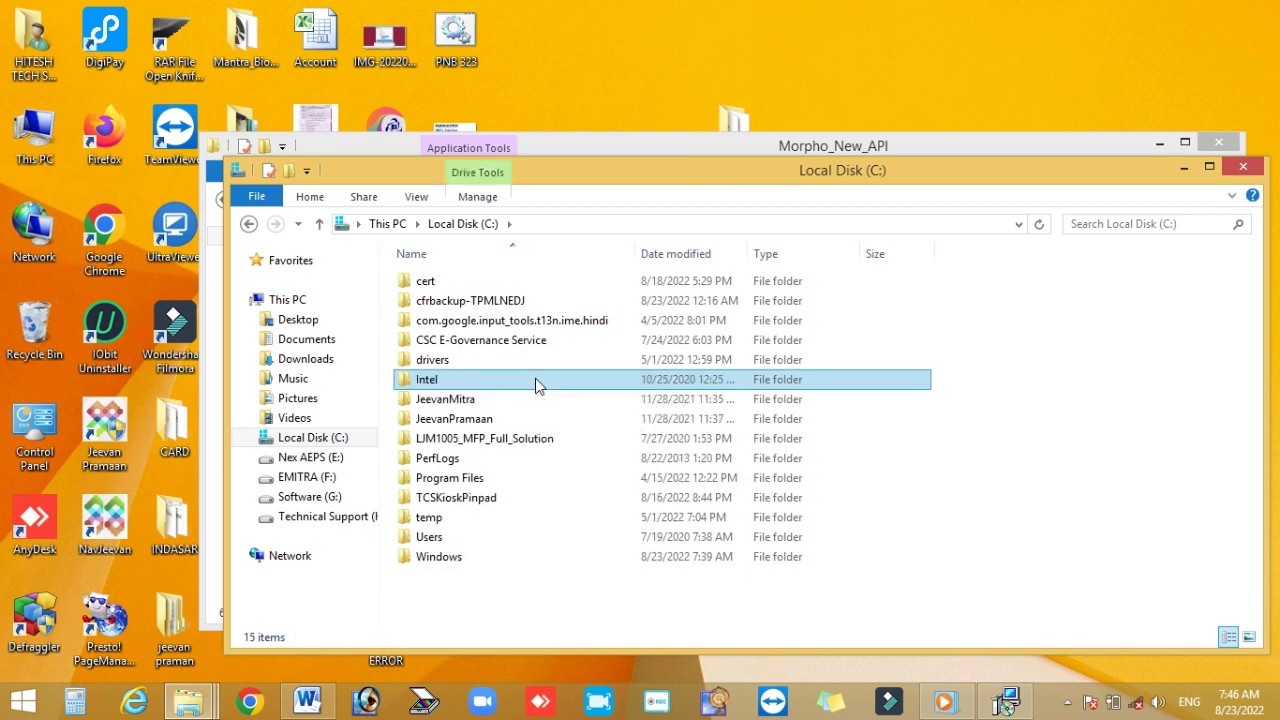
pyautogui.click(1243, 166)
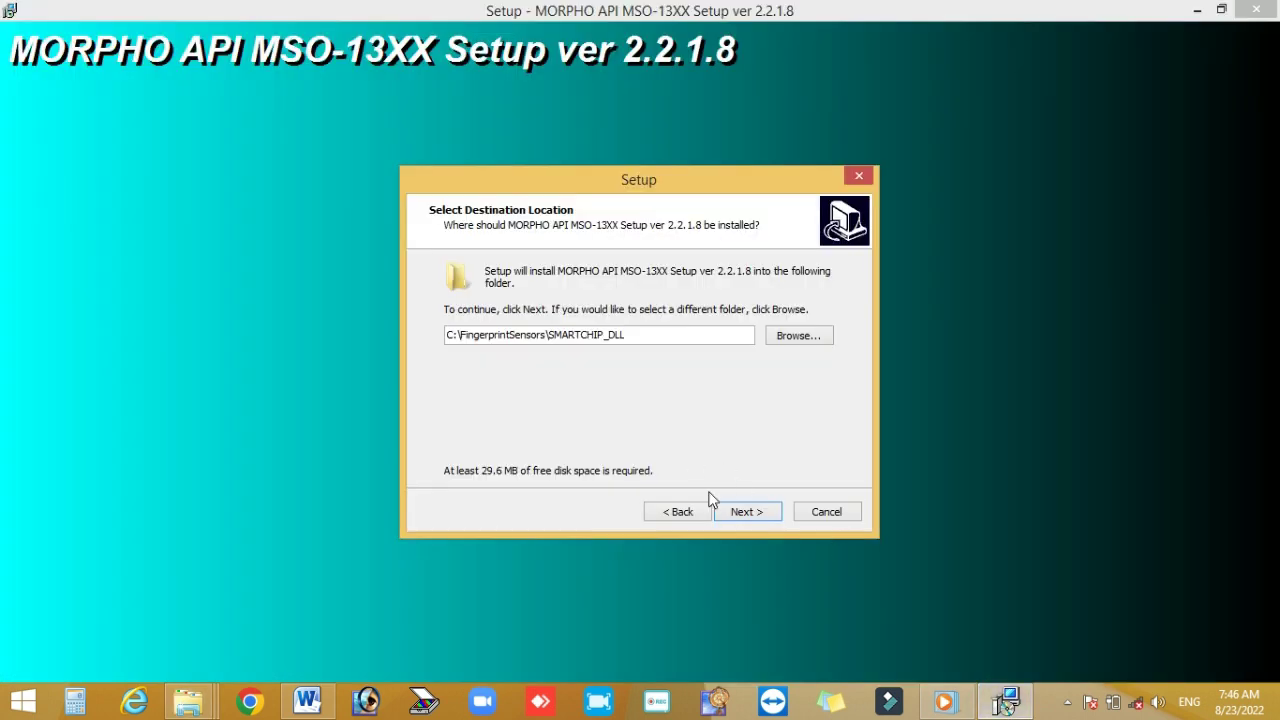
# Install MORPHO API MSO-13XX and its FPActiveX software into C:\FingerprintSensors\SMARTCHIP_DLL, finishing without restarting the computer.
pyautogui.click(749, 519)
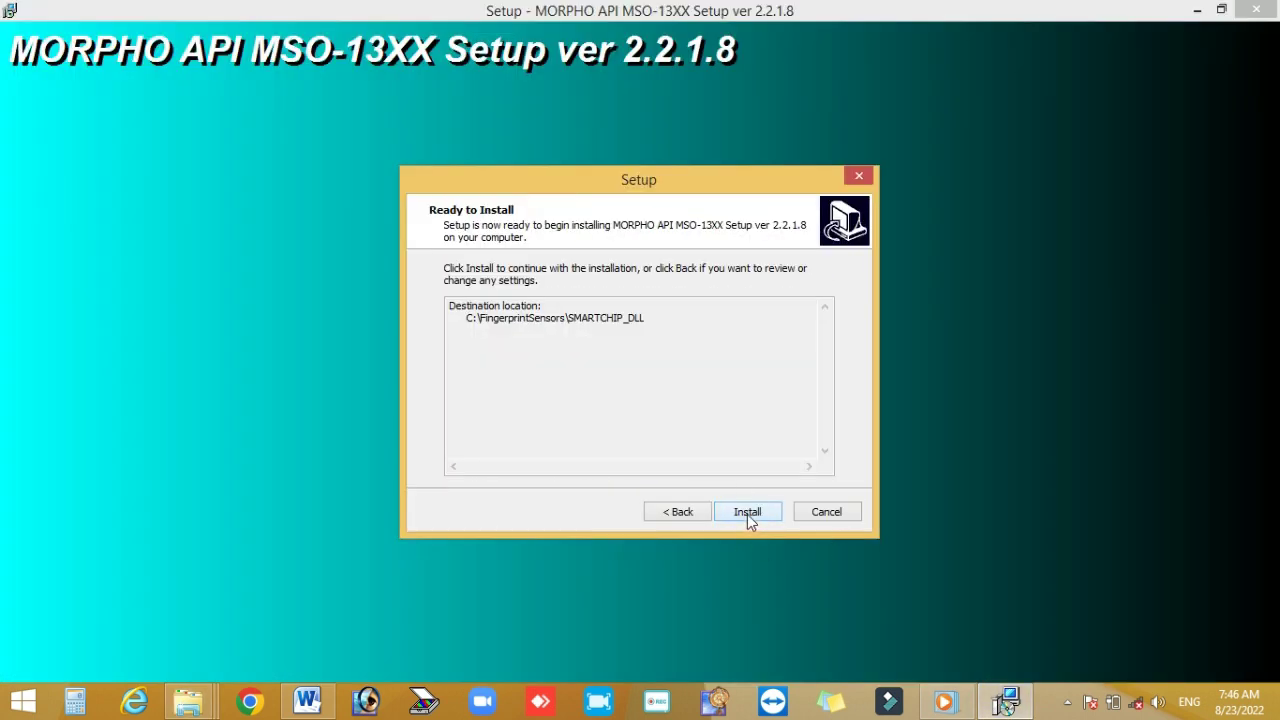
pyautogui.click(748, 516)
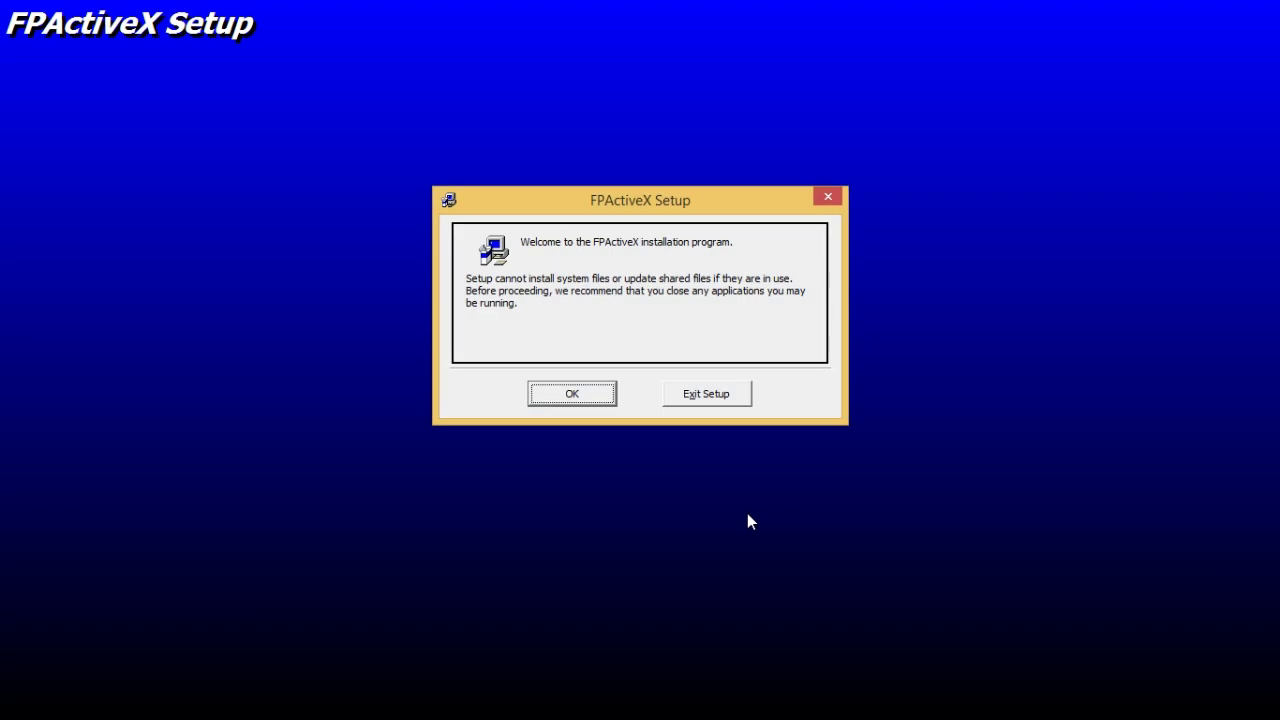
pyautogui.click(577, 403)
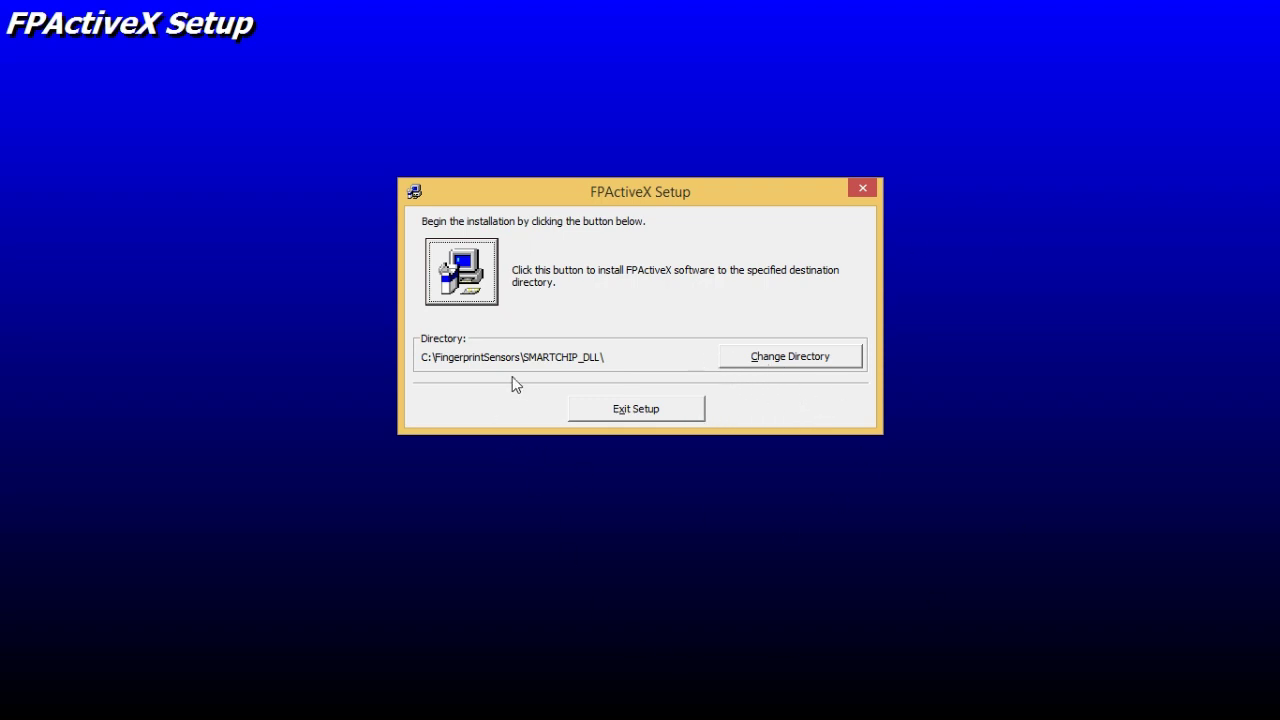
pyautogui.click(481, 276)
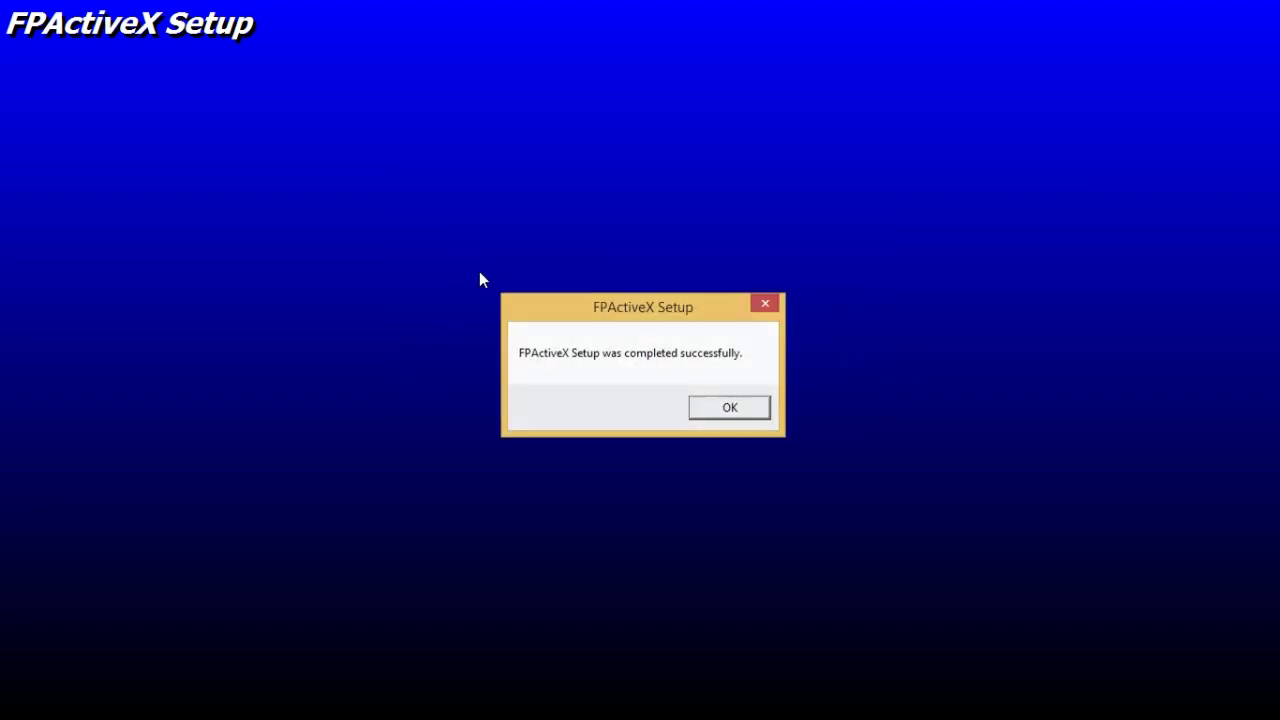
pyautogui.click(719, 408)
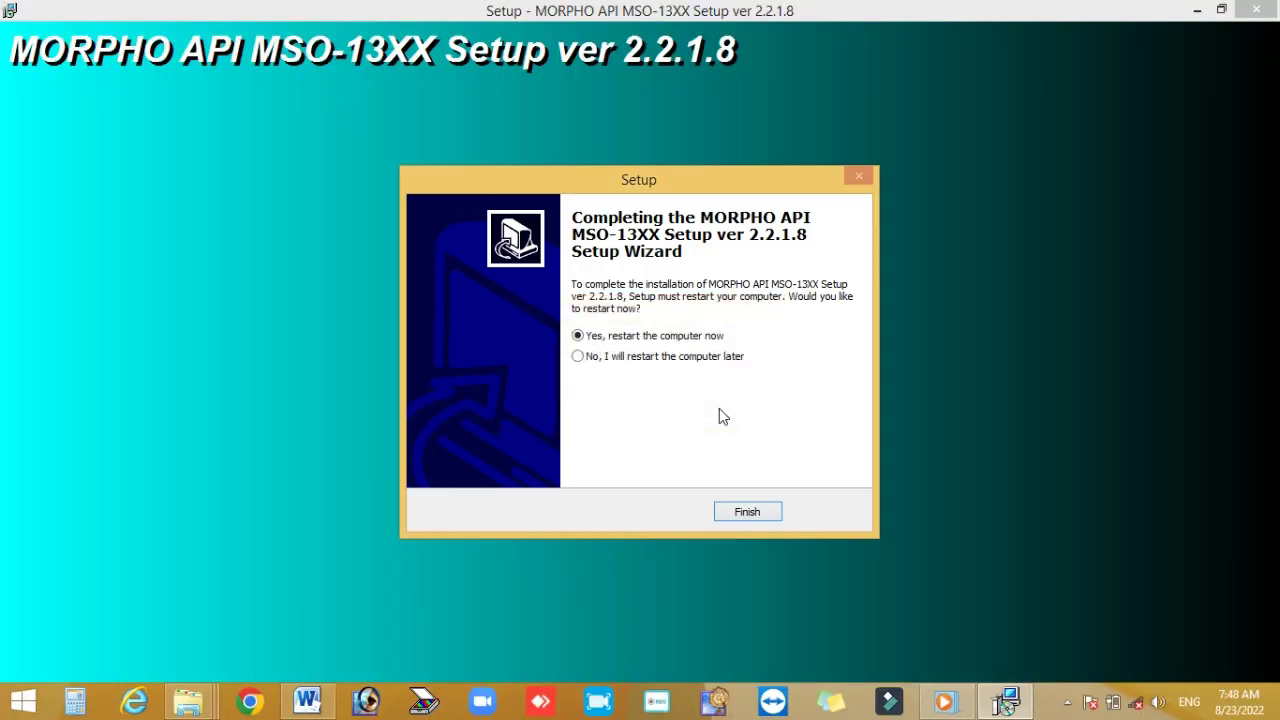
pyautogui.click(610, 366)
pyautogui.click(752, 512)
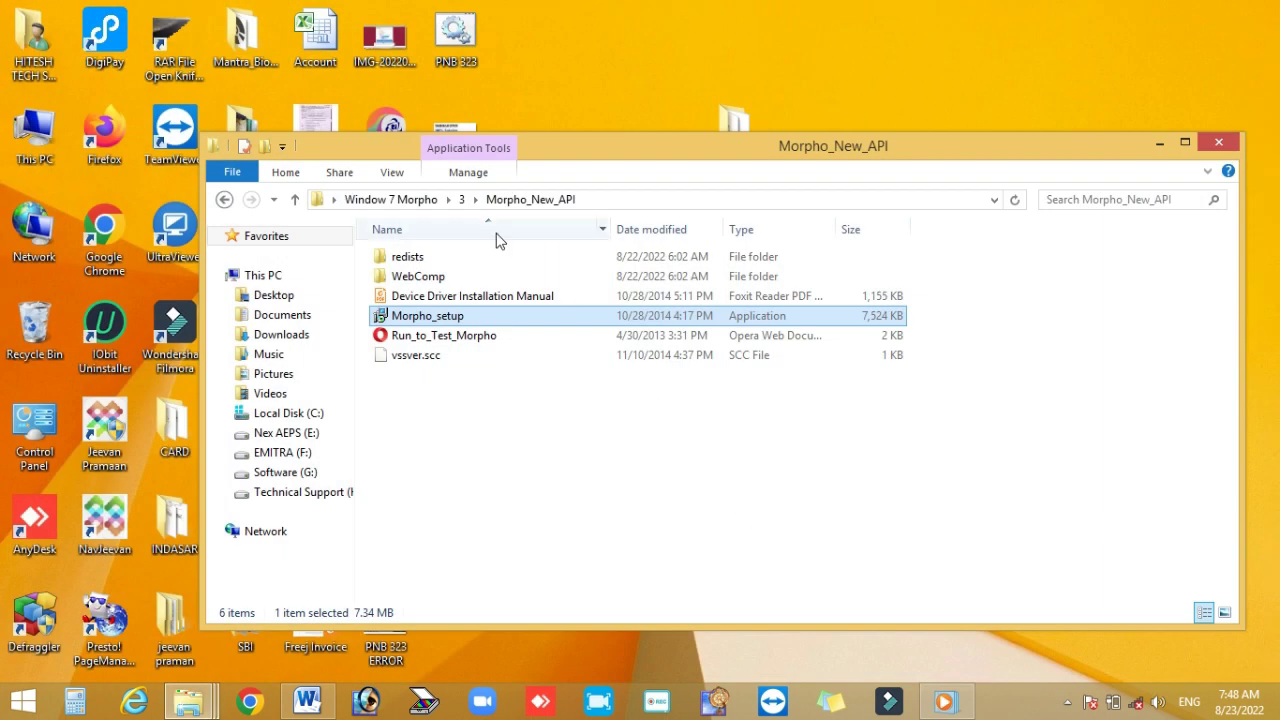
# Run application 4 from the Window 7 Morpho folder as administrator to install Morpho RD Service Driver, finishing without restarting the computer.
pyautogui.click(415, 202)
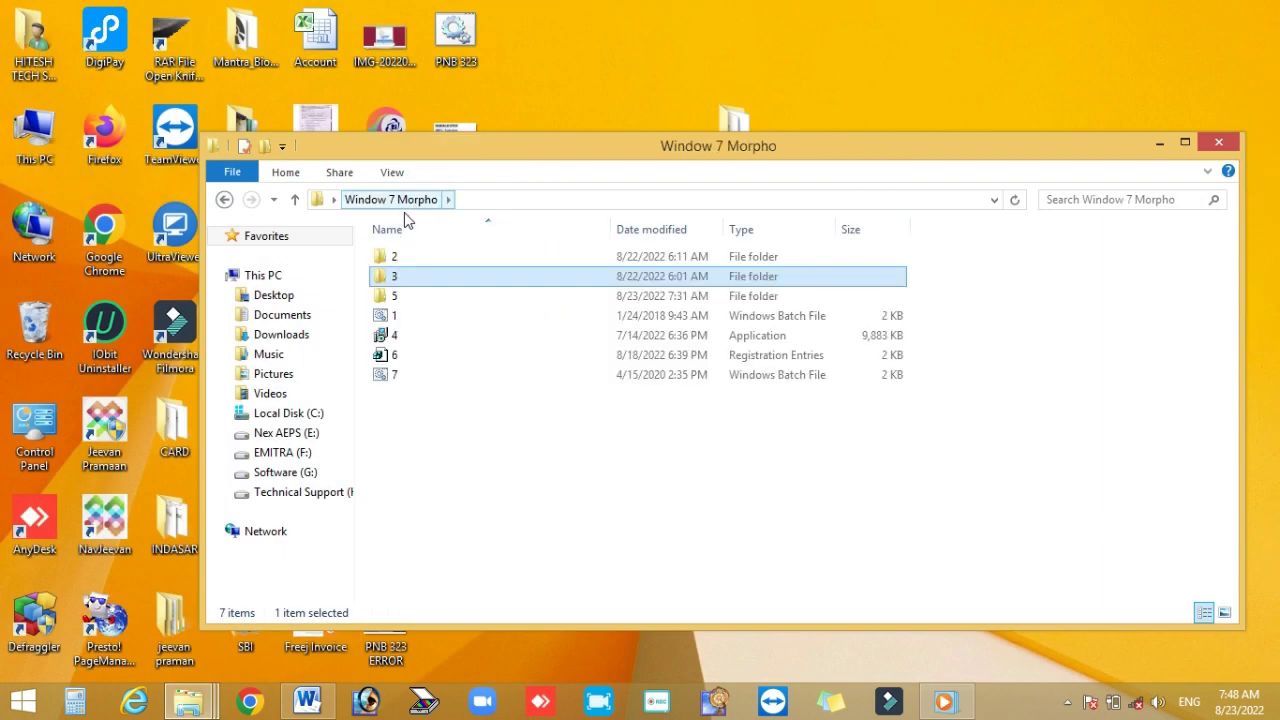
pyautogui.rightClick(395, 341)
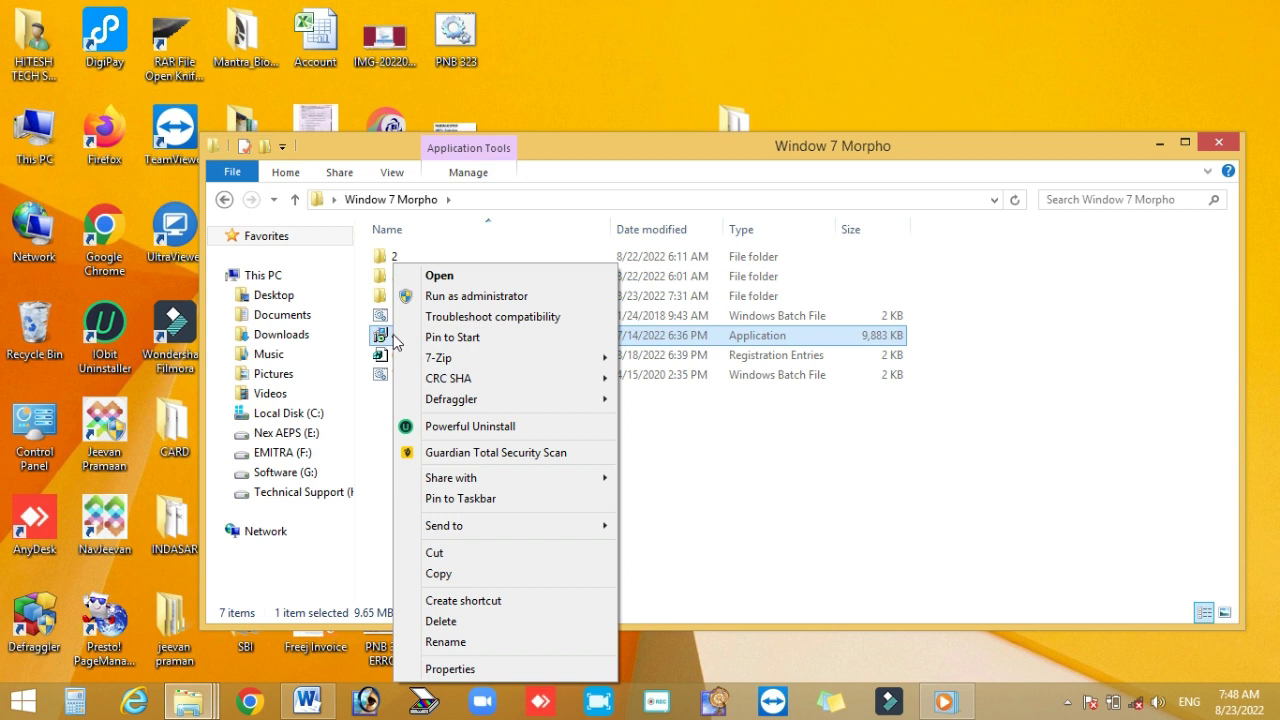
pyautogui.click(473, 300)
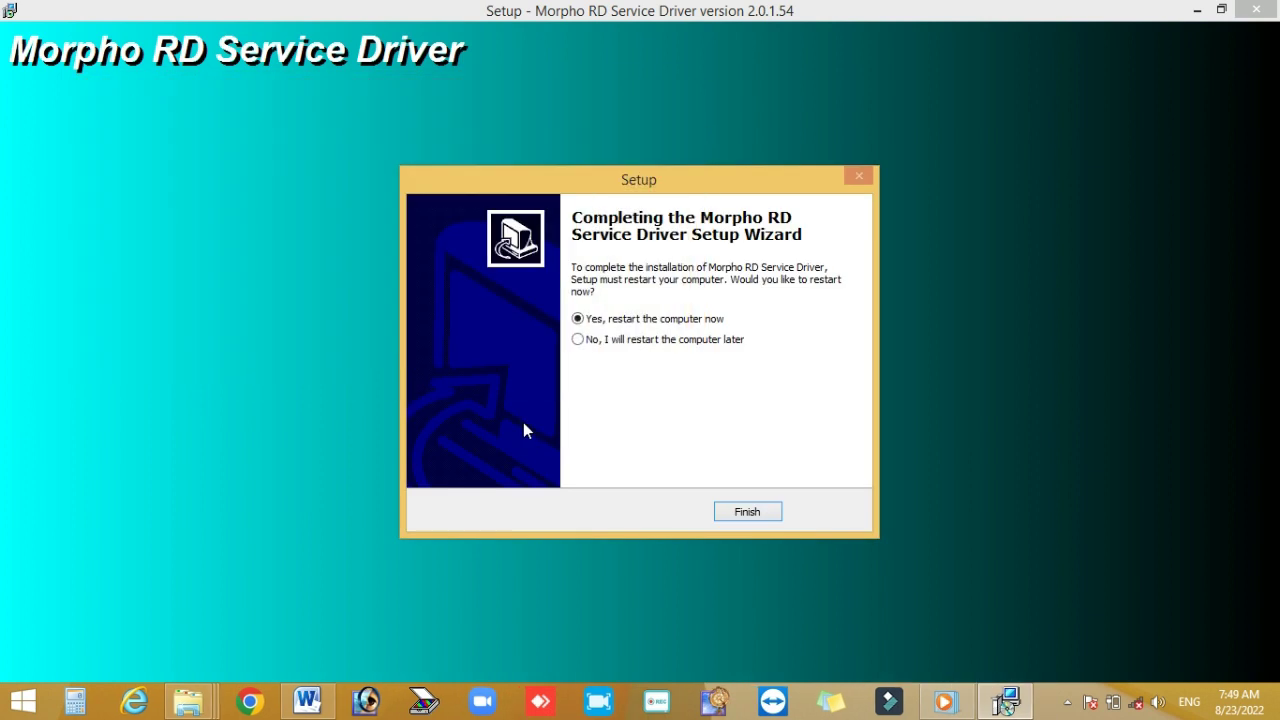
pyautogui.click(597, 341)
pyautogui.click(747, 512)
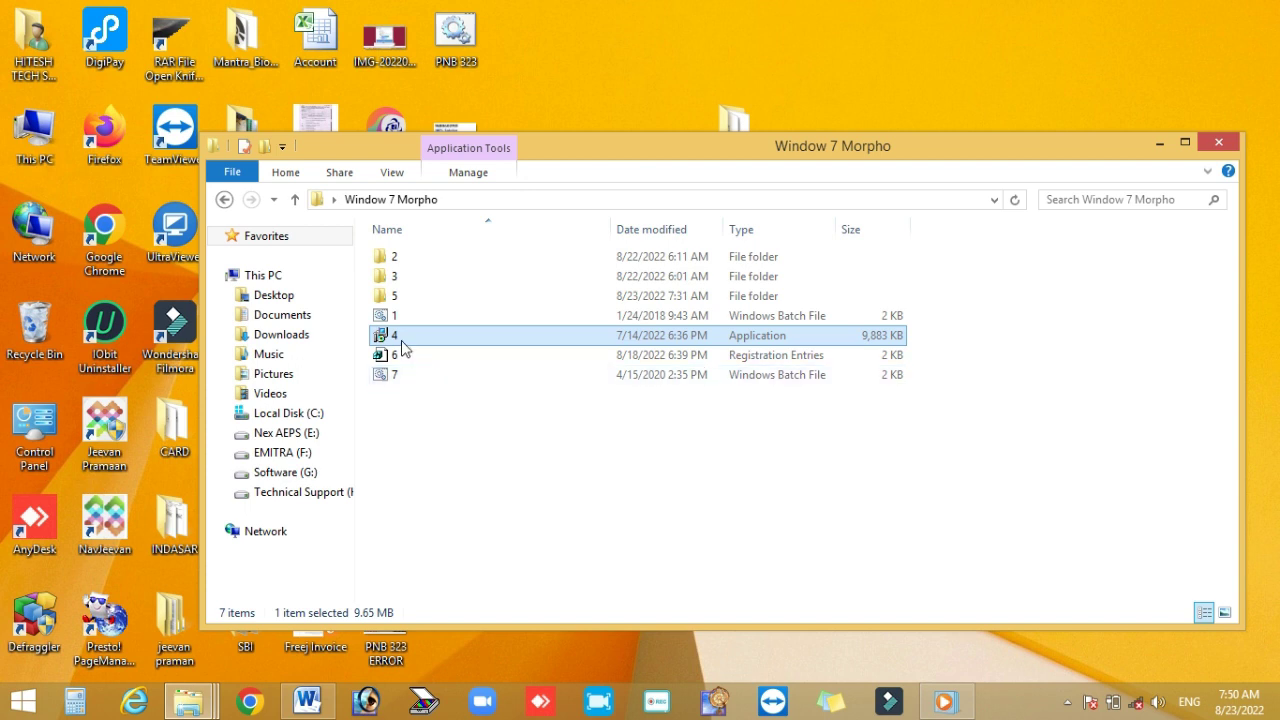
# Copy all the certificate and key files from folder 5 of Window 7 Morpho.
pyautogui.doubleClick(395, 296)
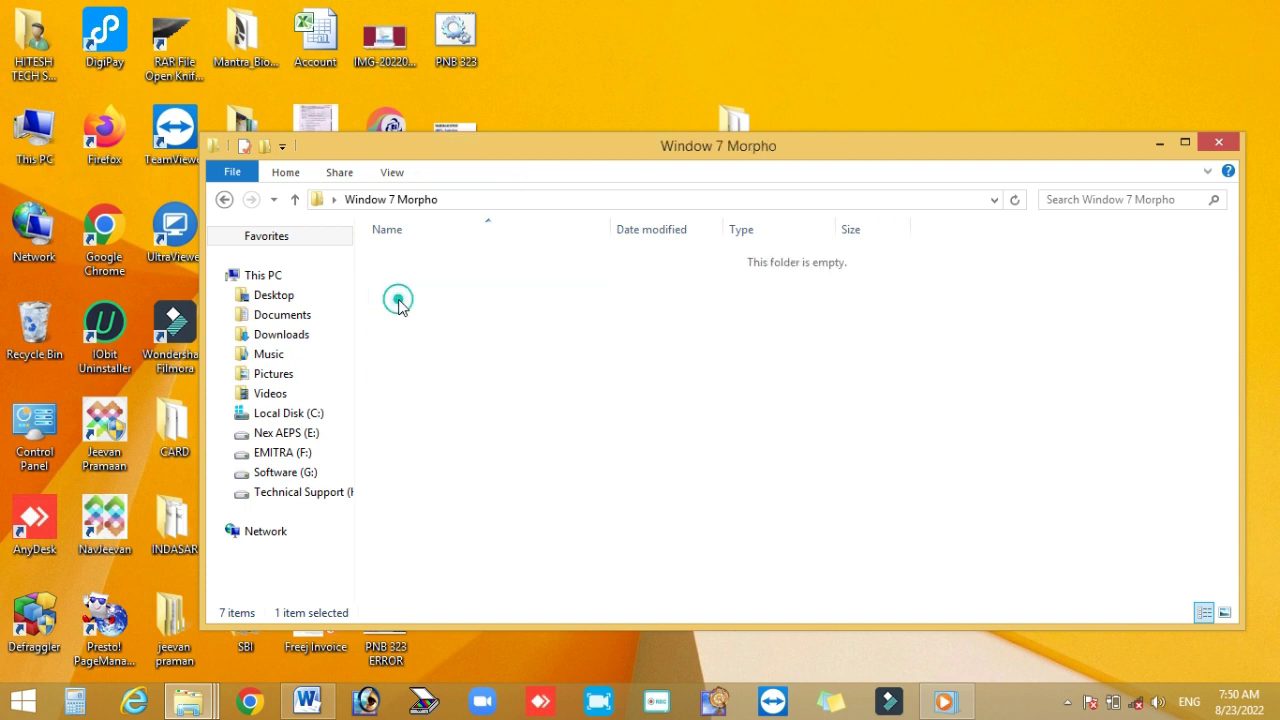
pyautogui.moveTo(407, 370); pyautogui.dragTo(405, 257)
pyautogui.rightClick(416, 269)
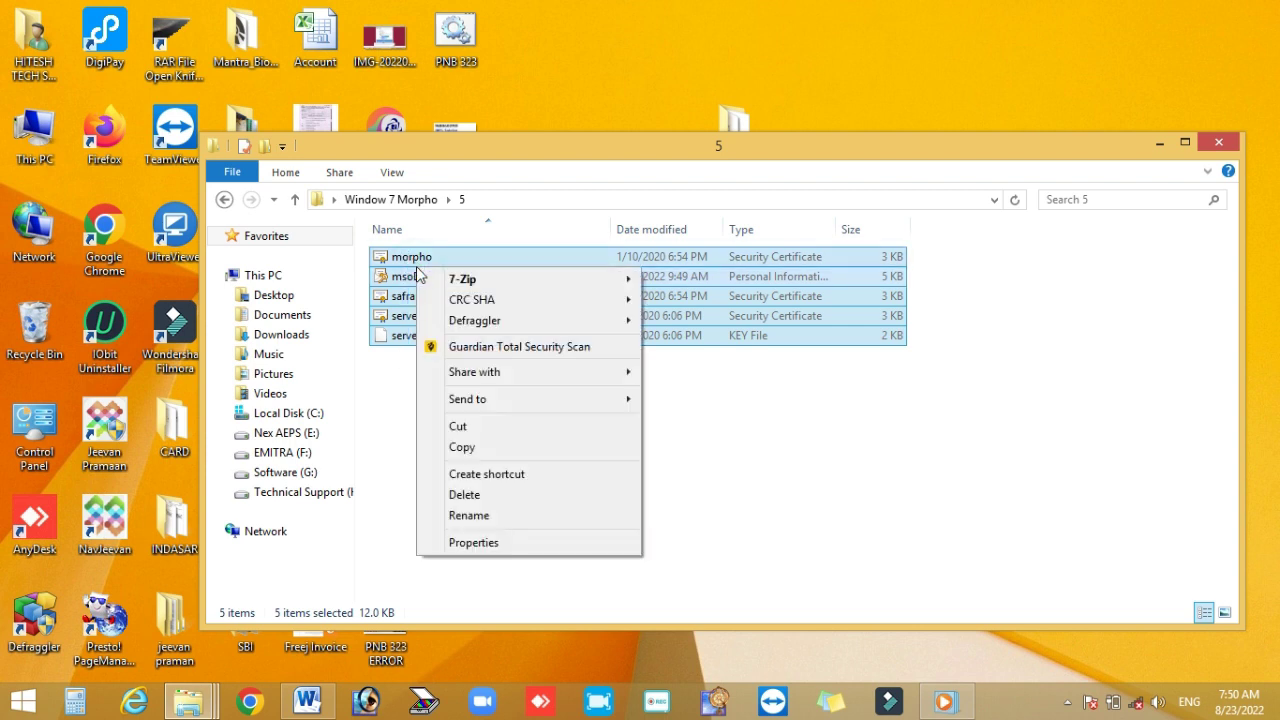
pyautogui.click(476, 450)
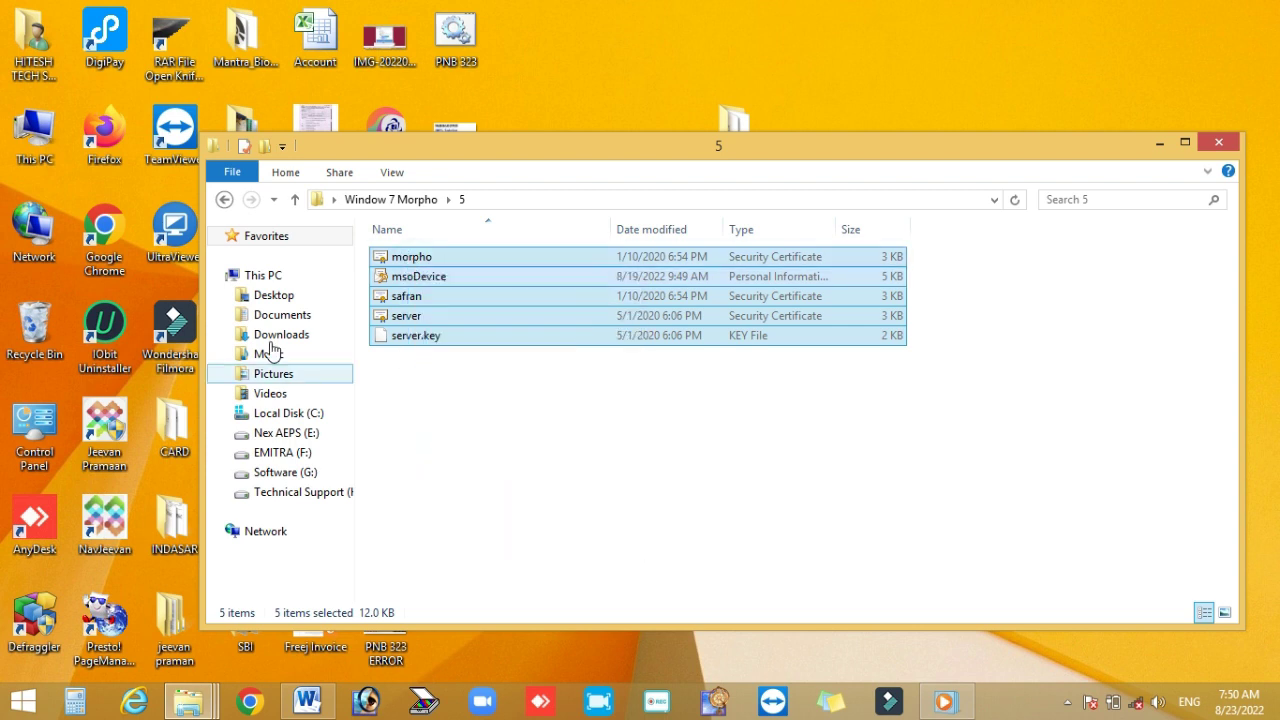
# Paste the copied files into the MorphoRdServiceL0Soft folder on Local Disk (C:) and close that window.
pyautogui.doubleClick(45, 150)
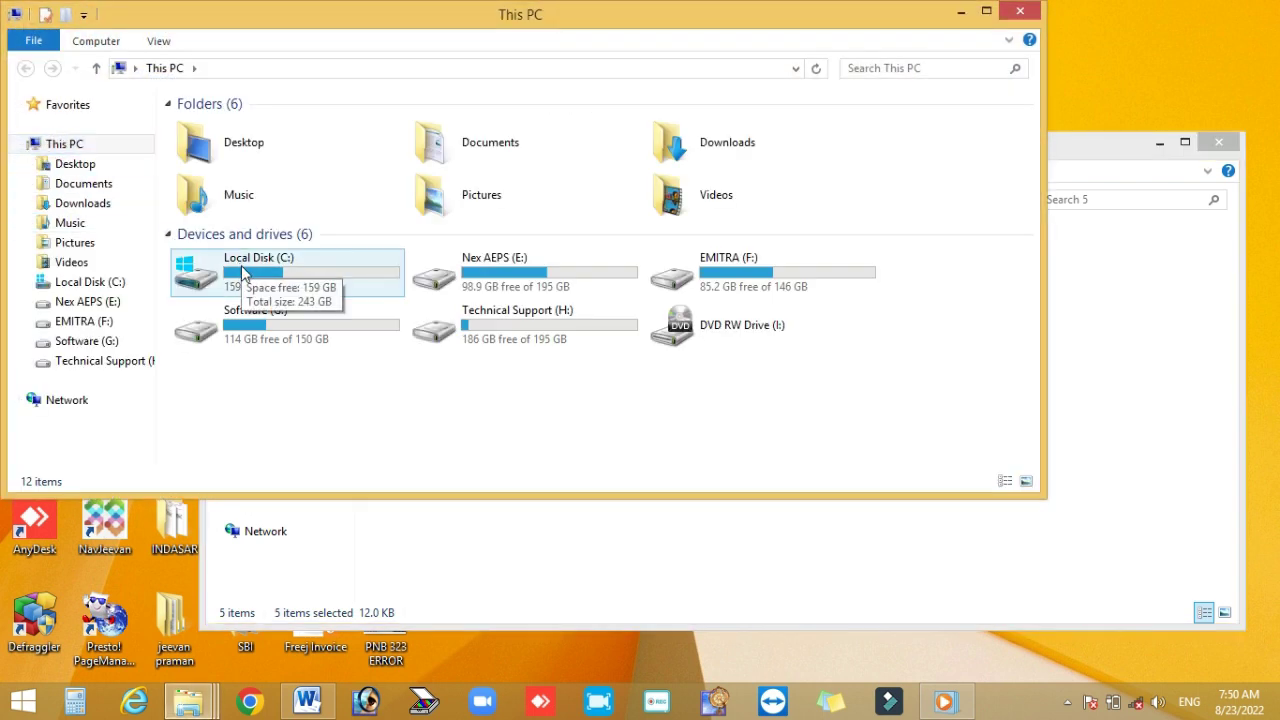
pyautogui.doubleClick(270, 280)
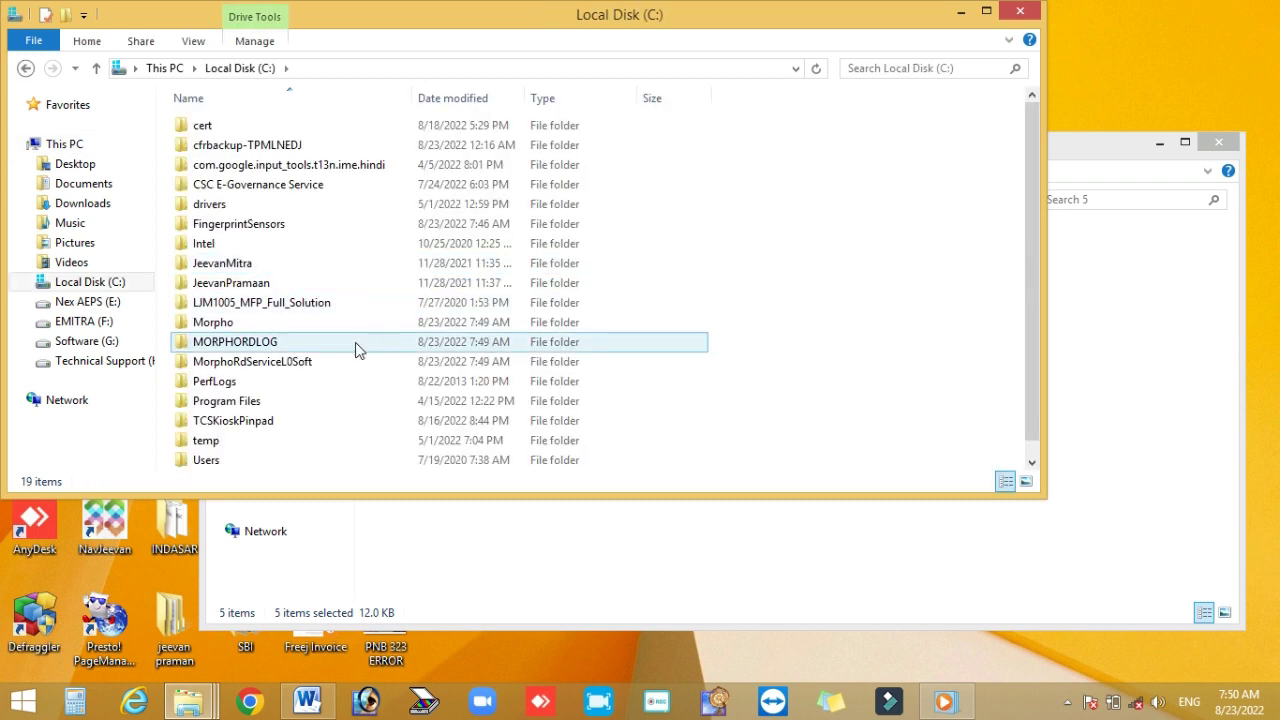
pyautogui.doubleClick(285, 370)
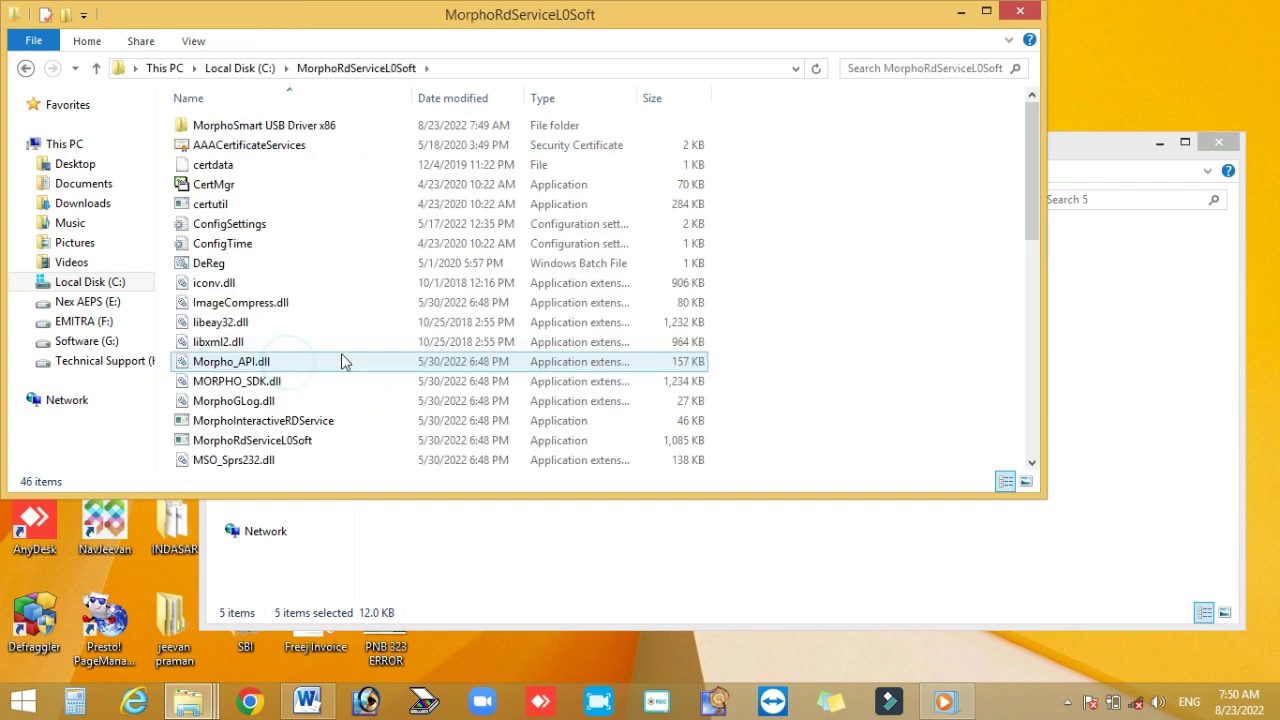
pyautogui.rightClick(777, 263)
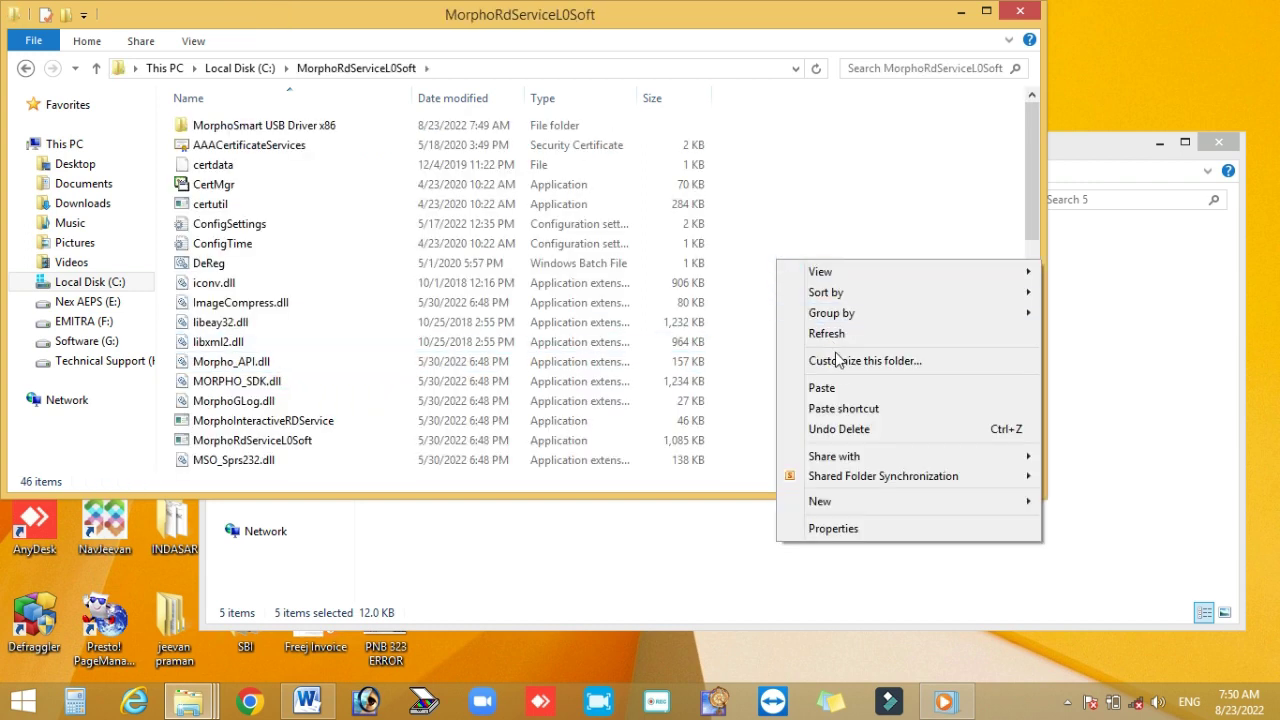
pyautogui.click(831, 388)
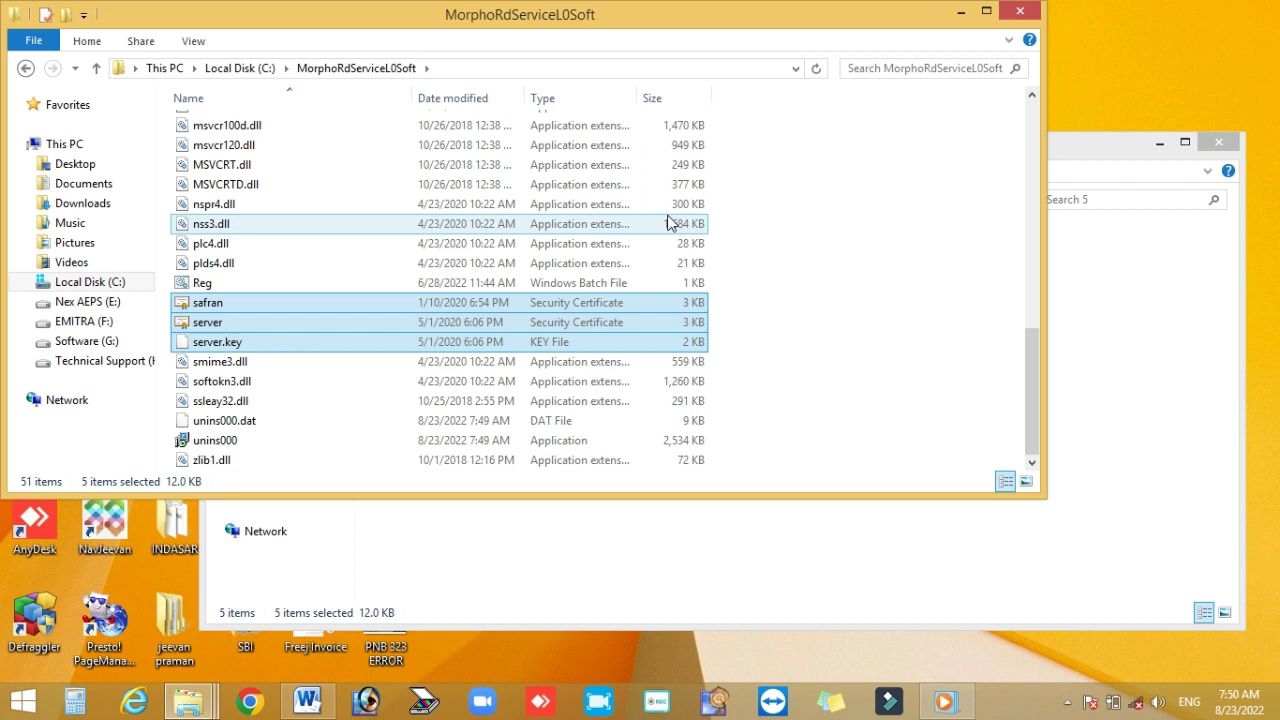
pyautogui.scroll(4, 982, 228)
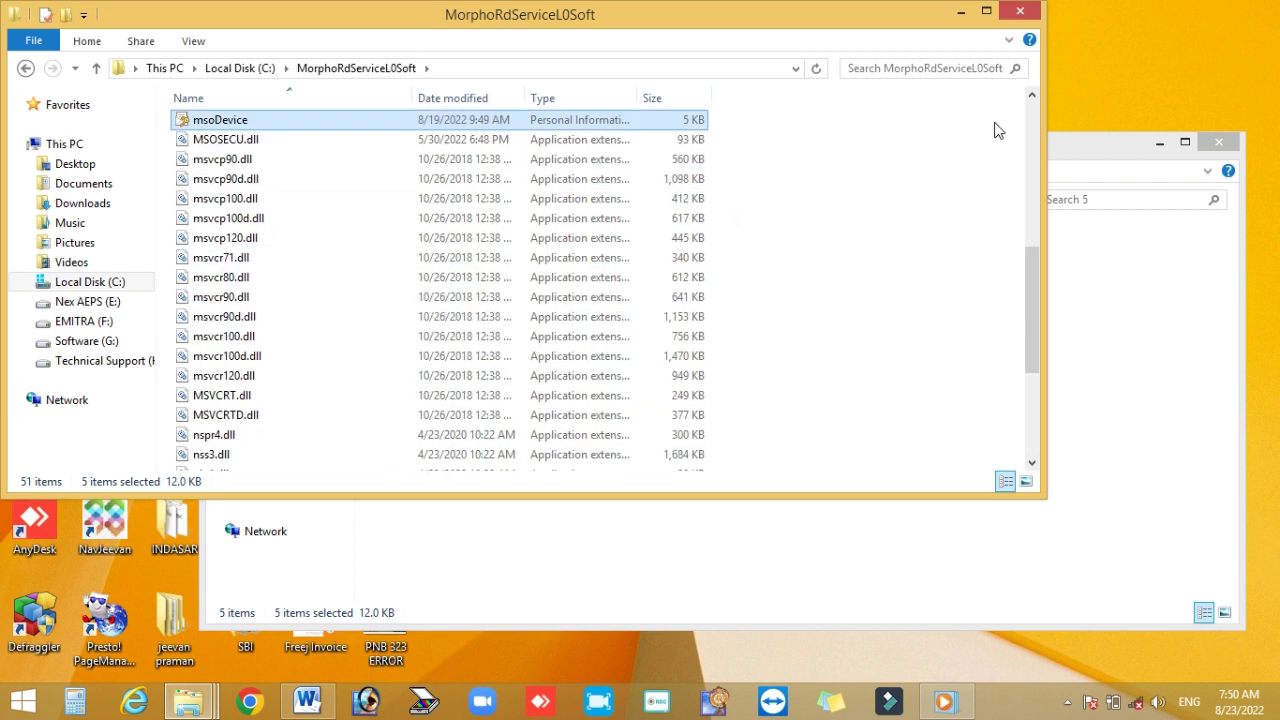
pyautogui.click(1020, 14)
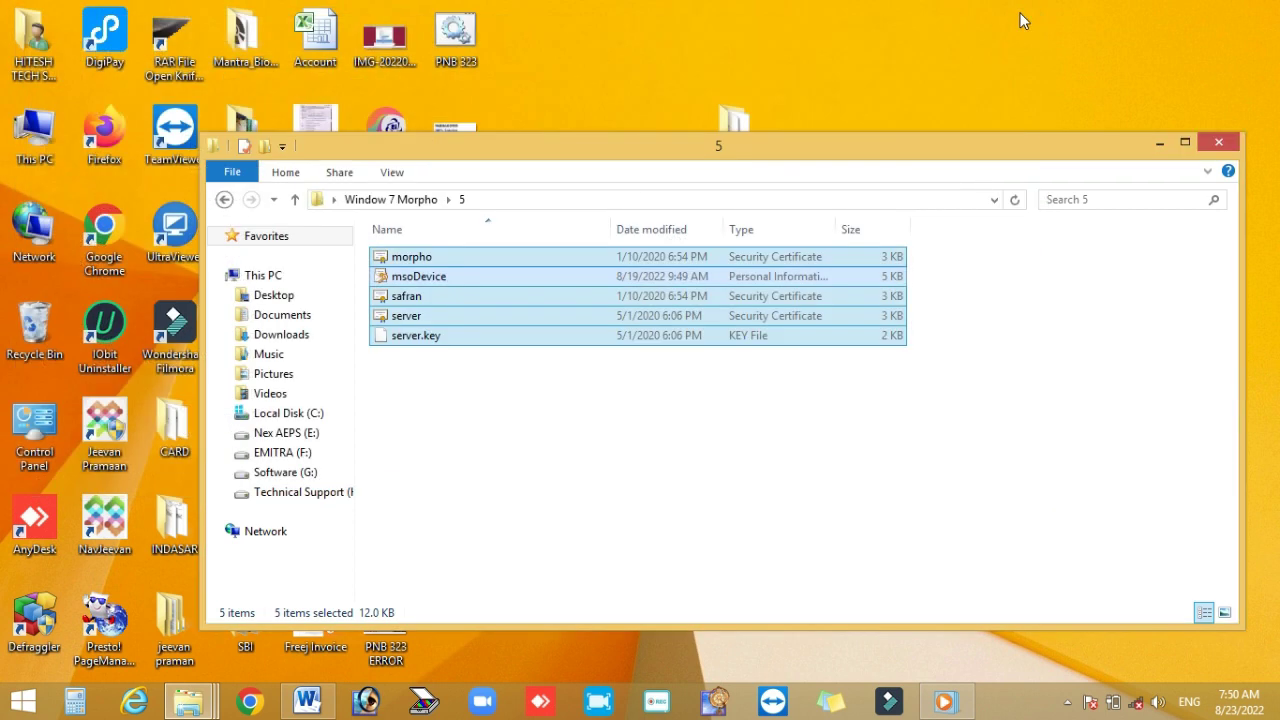
# Return to the Window 7 Morpho folder and merge registration entries file 6 into the registry, accepting the warning.
pyautogui.click(416, 200)
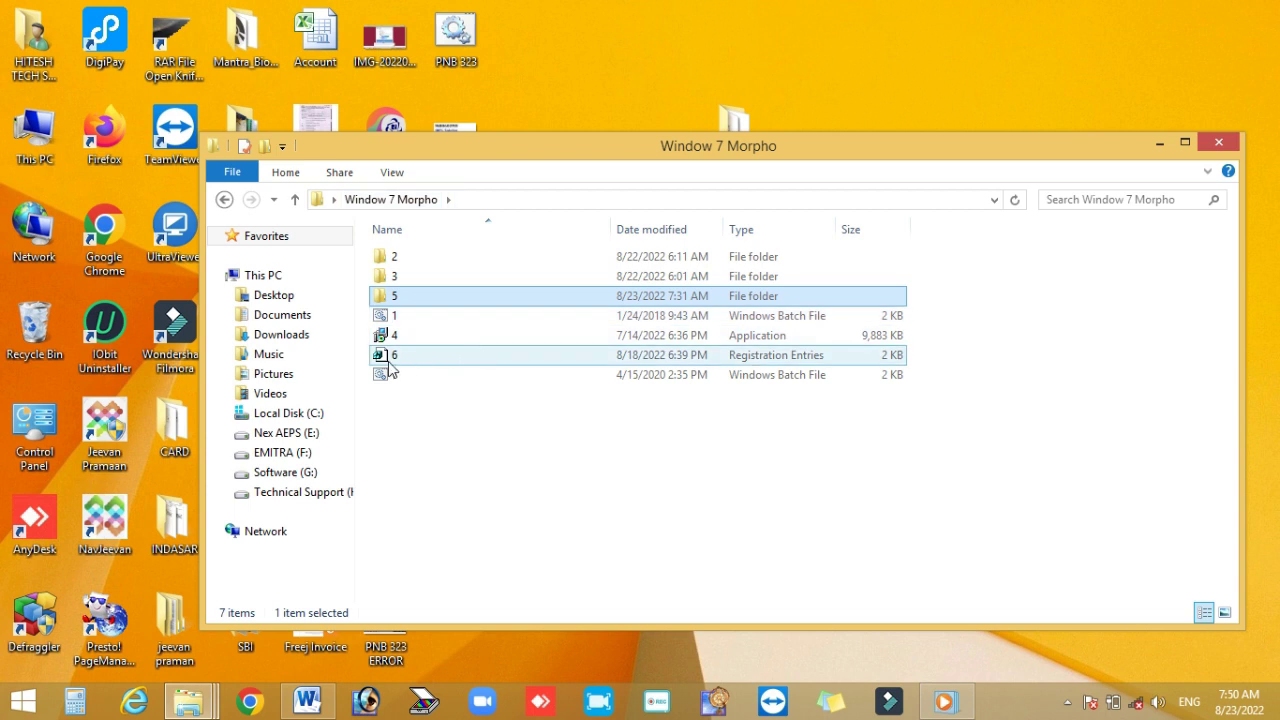
pyautogui.click(388, 360)
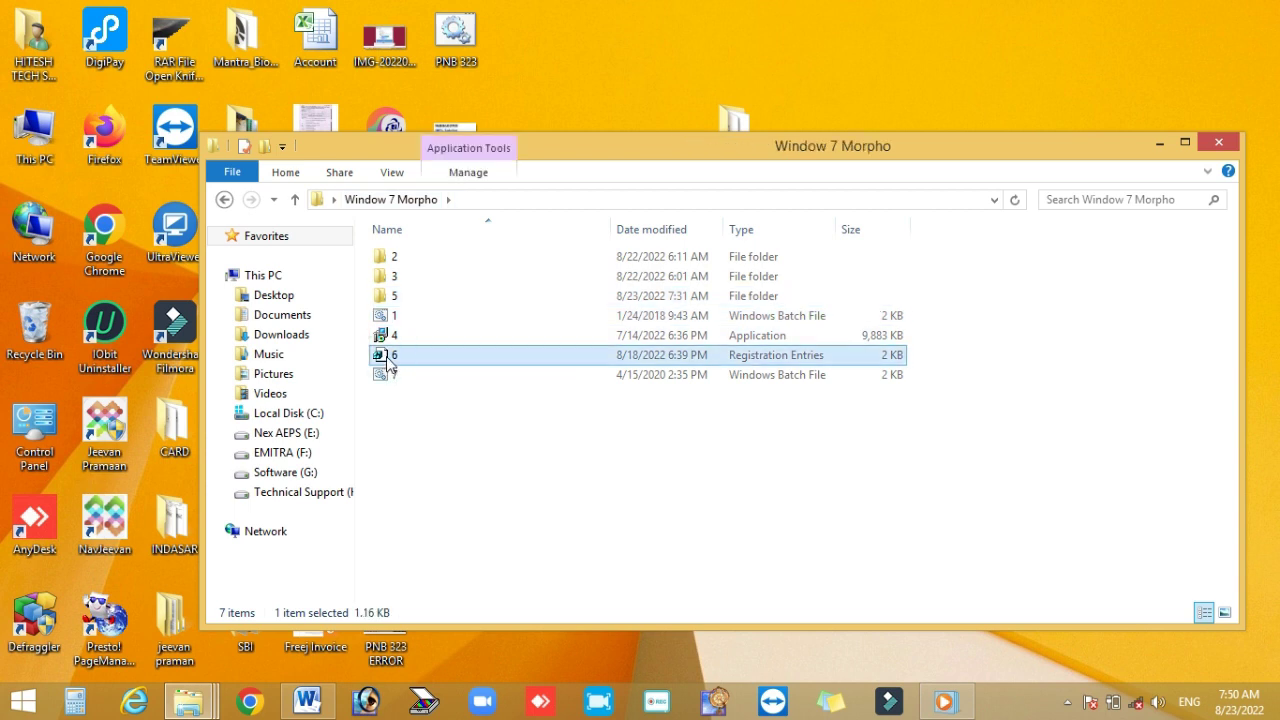
pyautogui.rightClick(388, 362)
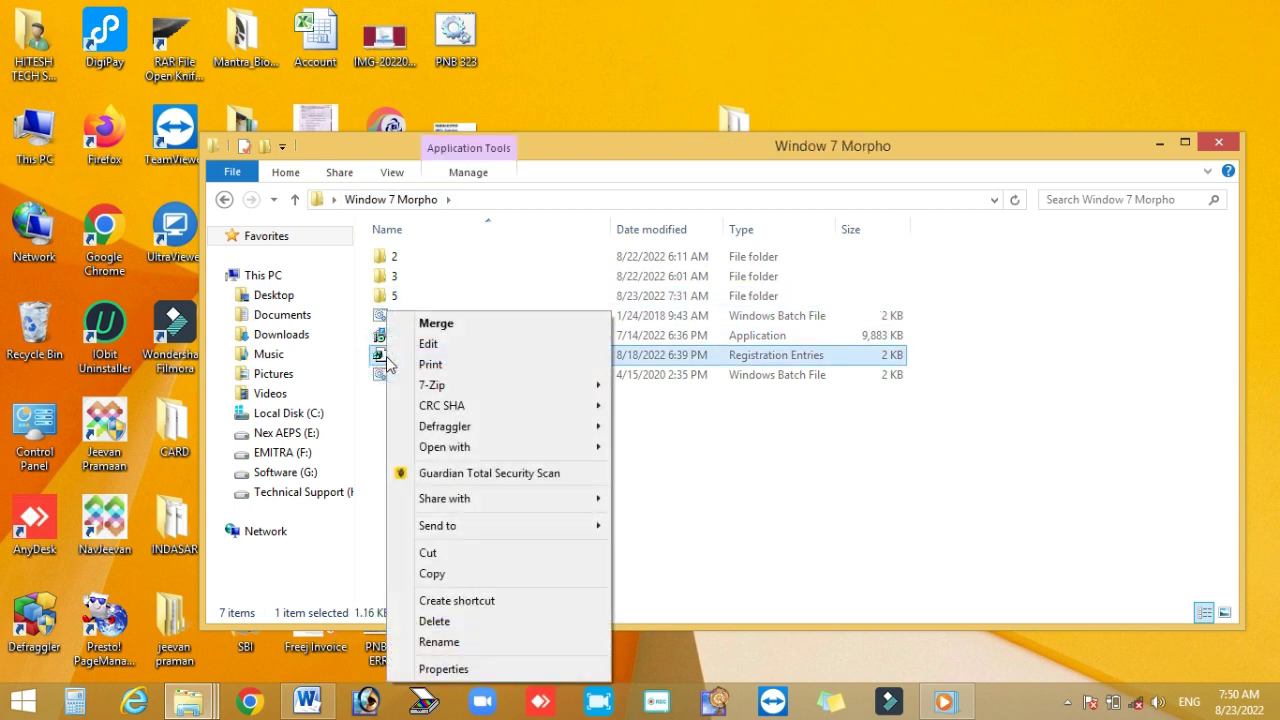
pyautogui.click(437, 324)
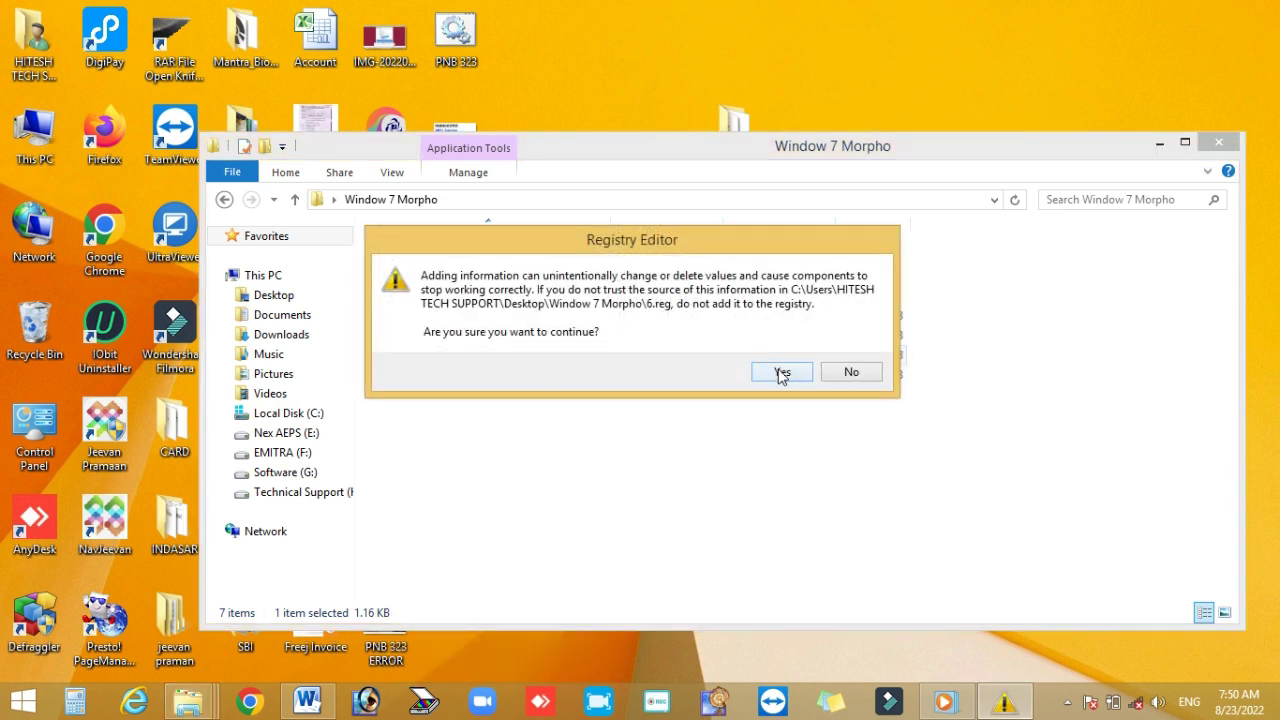
pyautogui.click(782, 374)
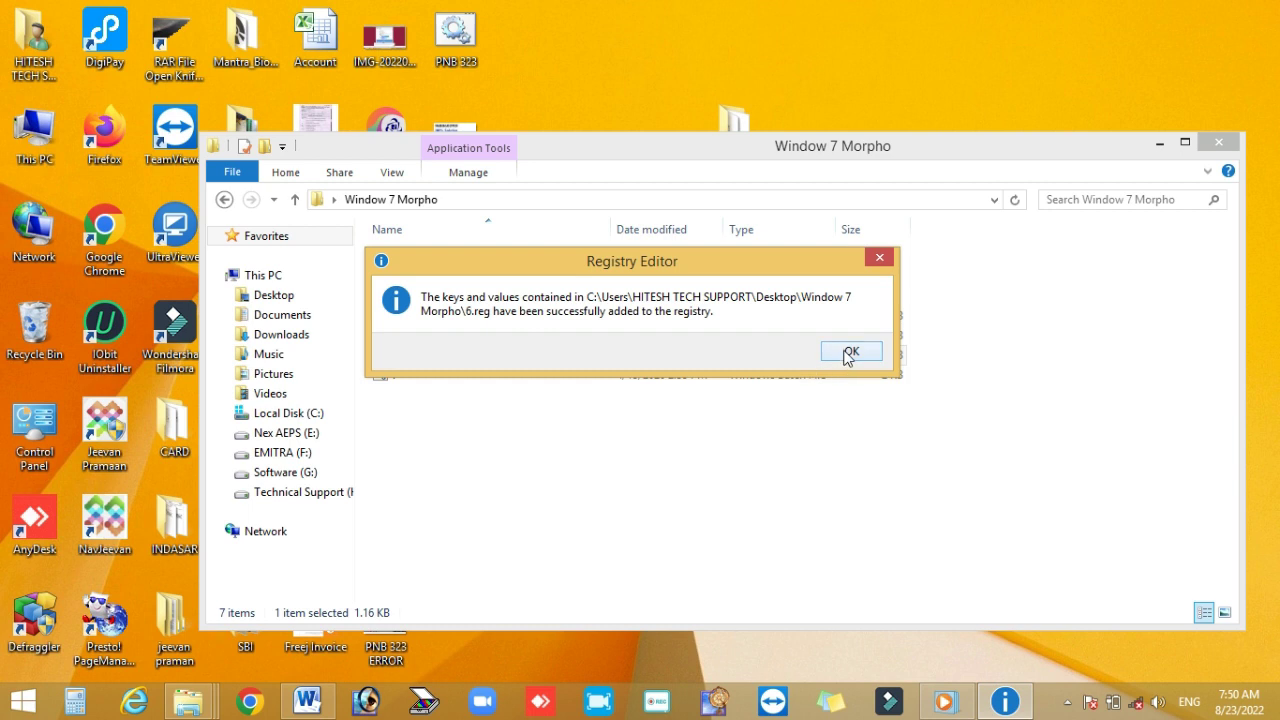
pyautogui.click(848, 353)
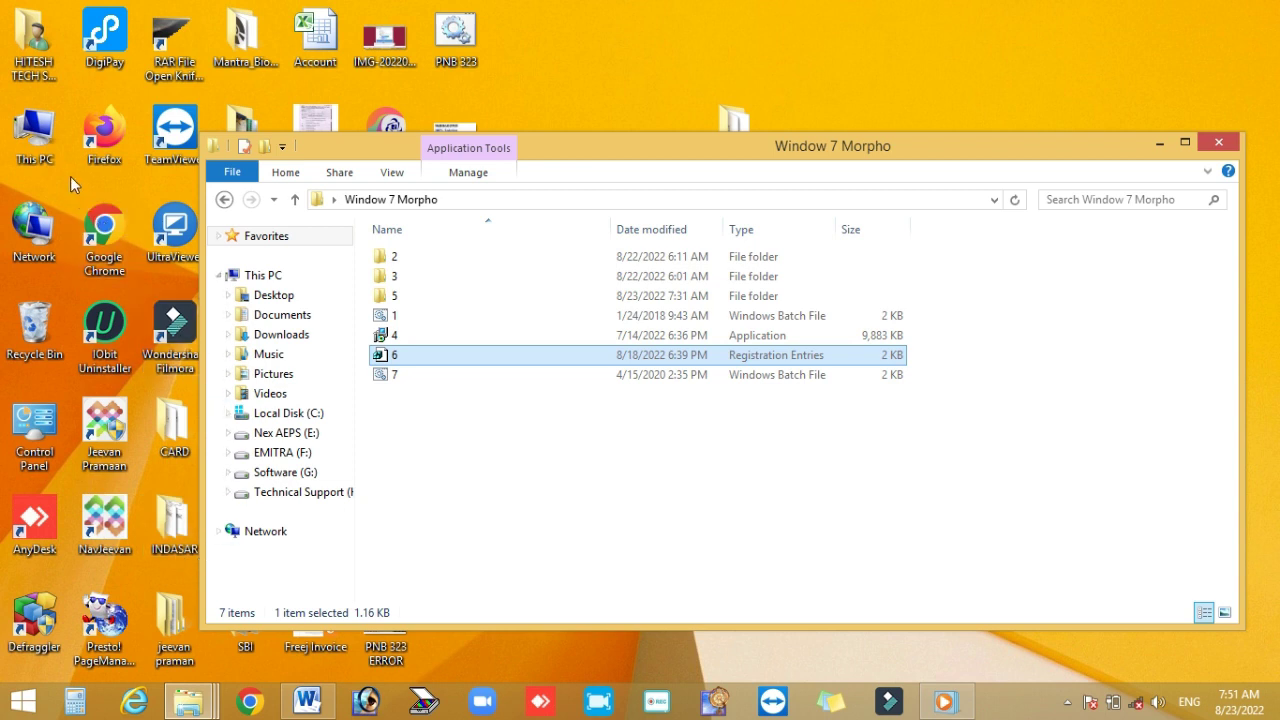
# Open the Services list in Computer Management for This PC and select Morpho RD Service.
pyautogui.rightClick(40, 150)
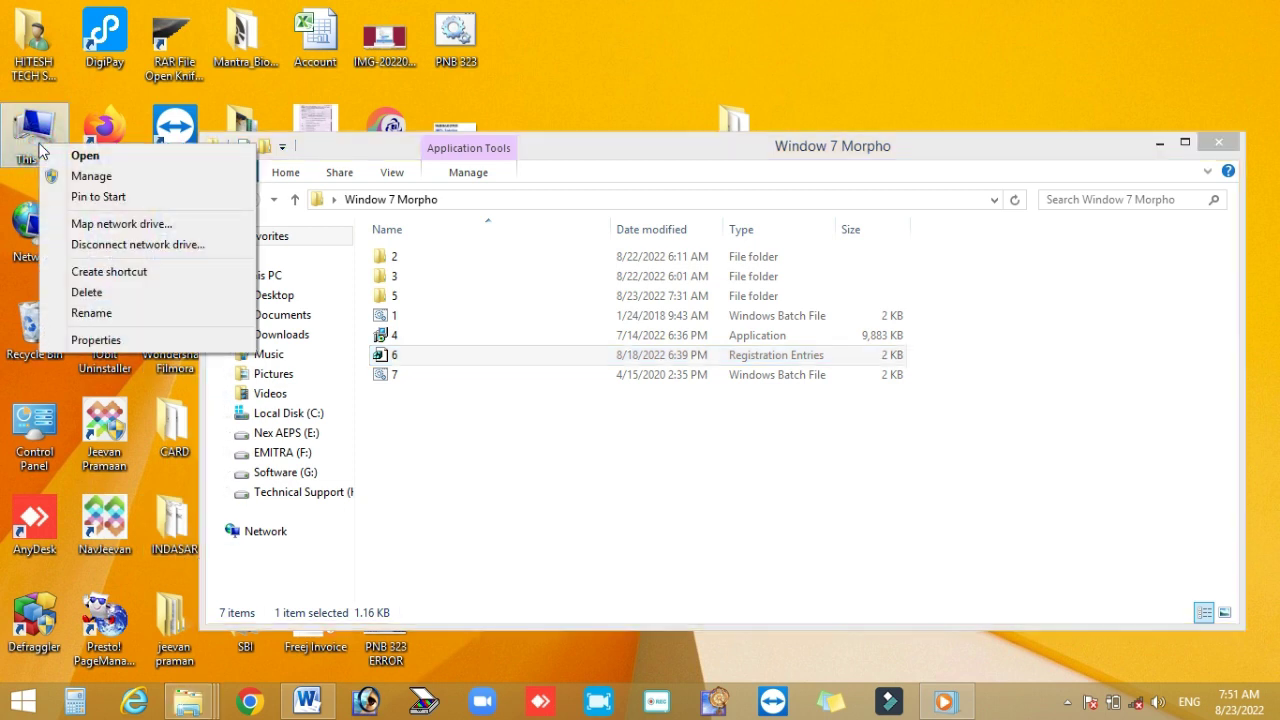
pyautogui.click(83, 176)
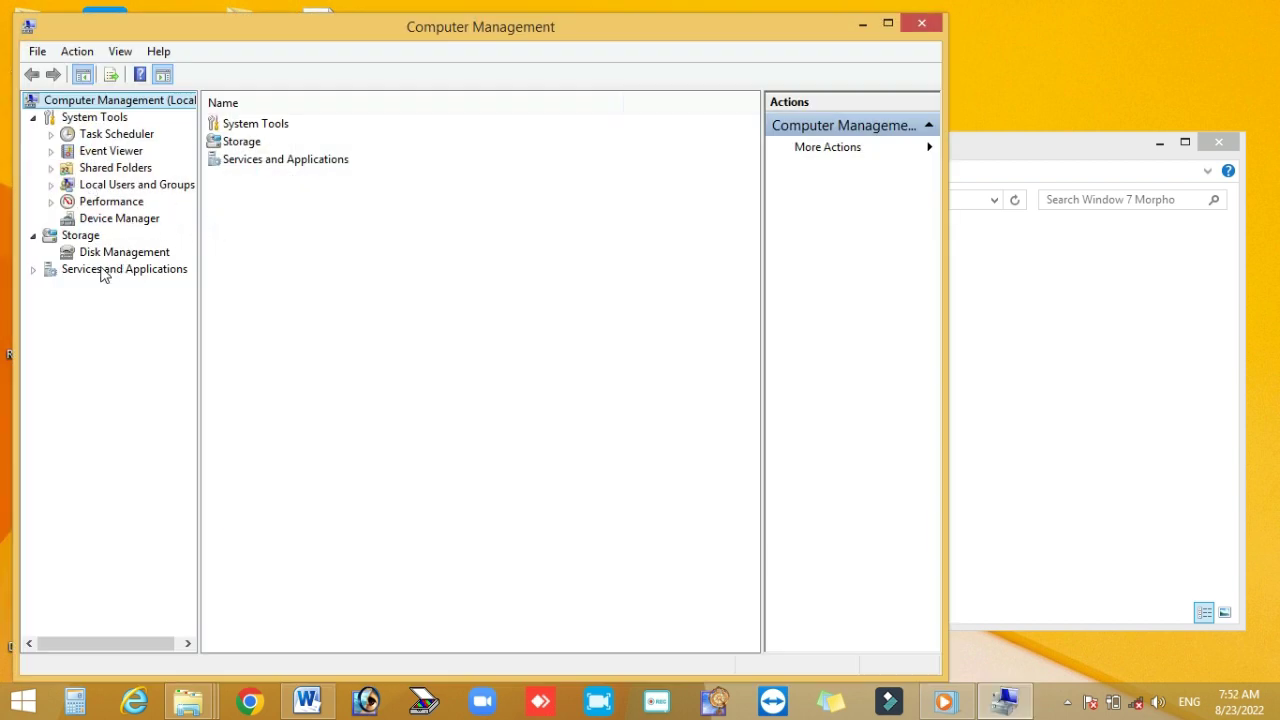
pyautogui.click(99, 275)
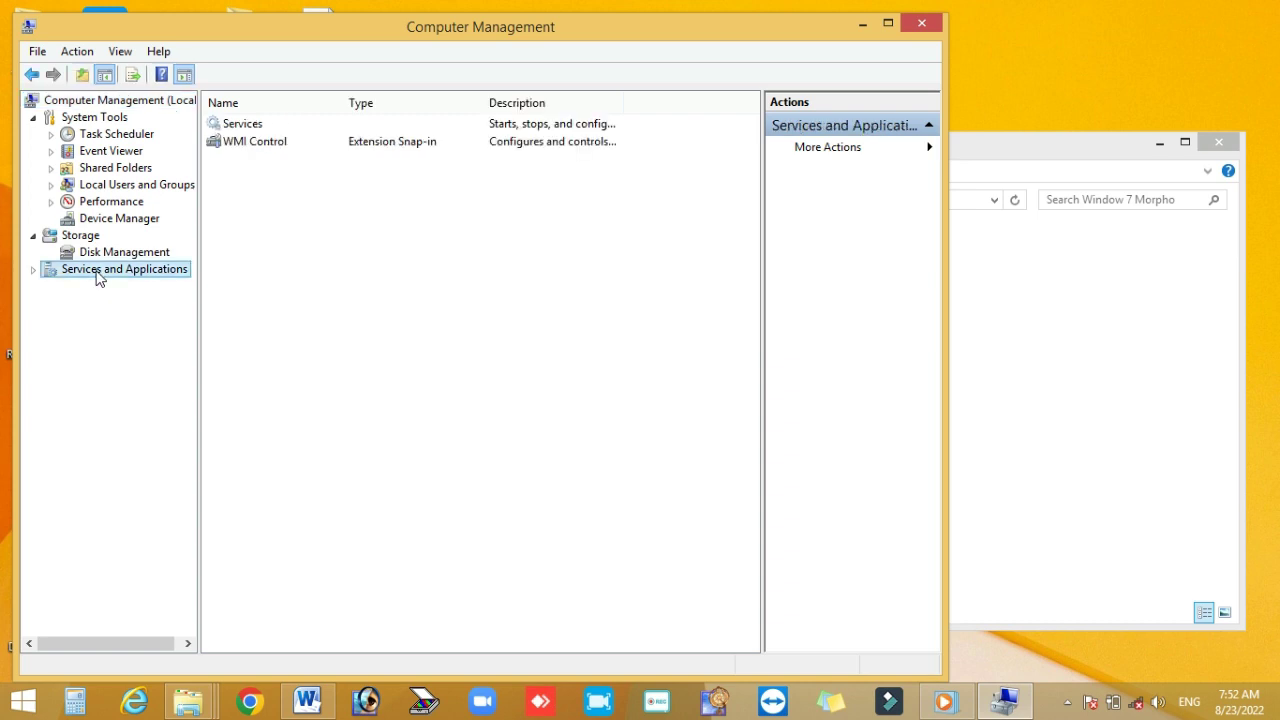
pyautogui.click(240, 127)
pyautogui.doubleClick(240, 127)
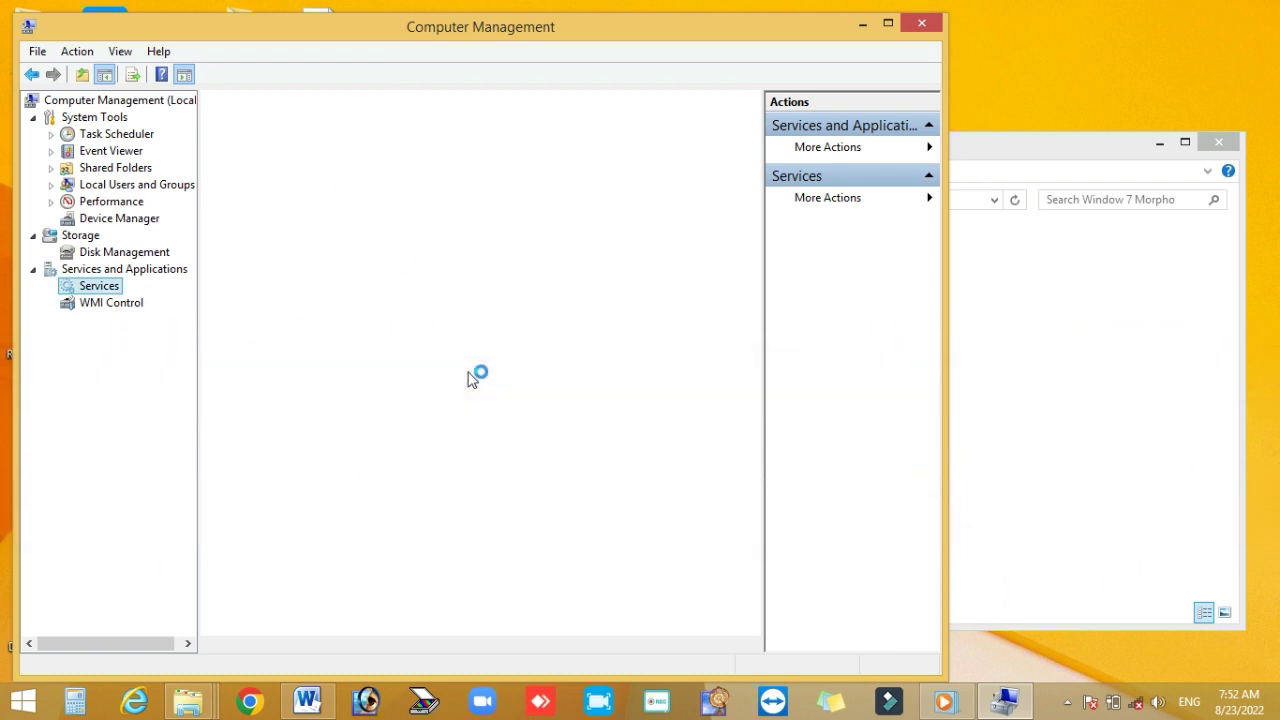
pyautogui.click(456, 381)
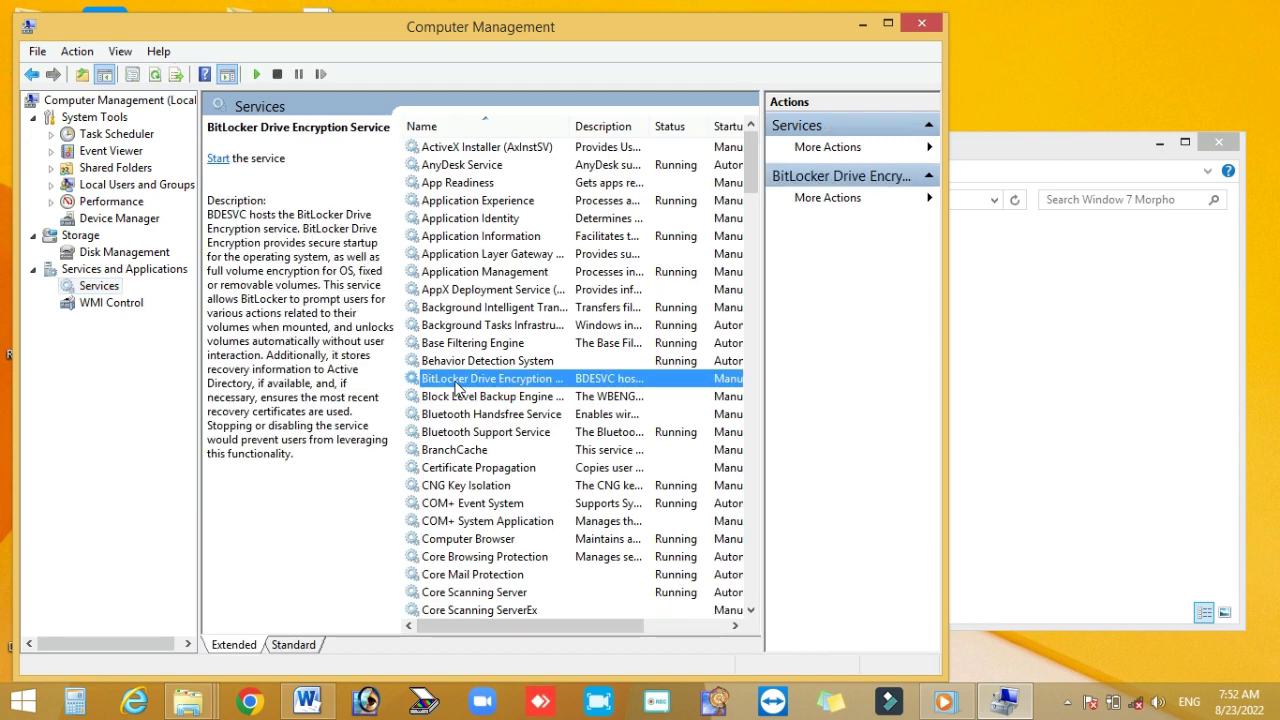
pyautogui.press('m')
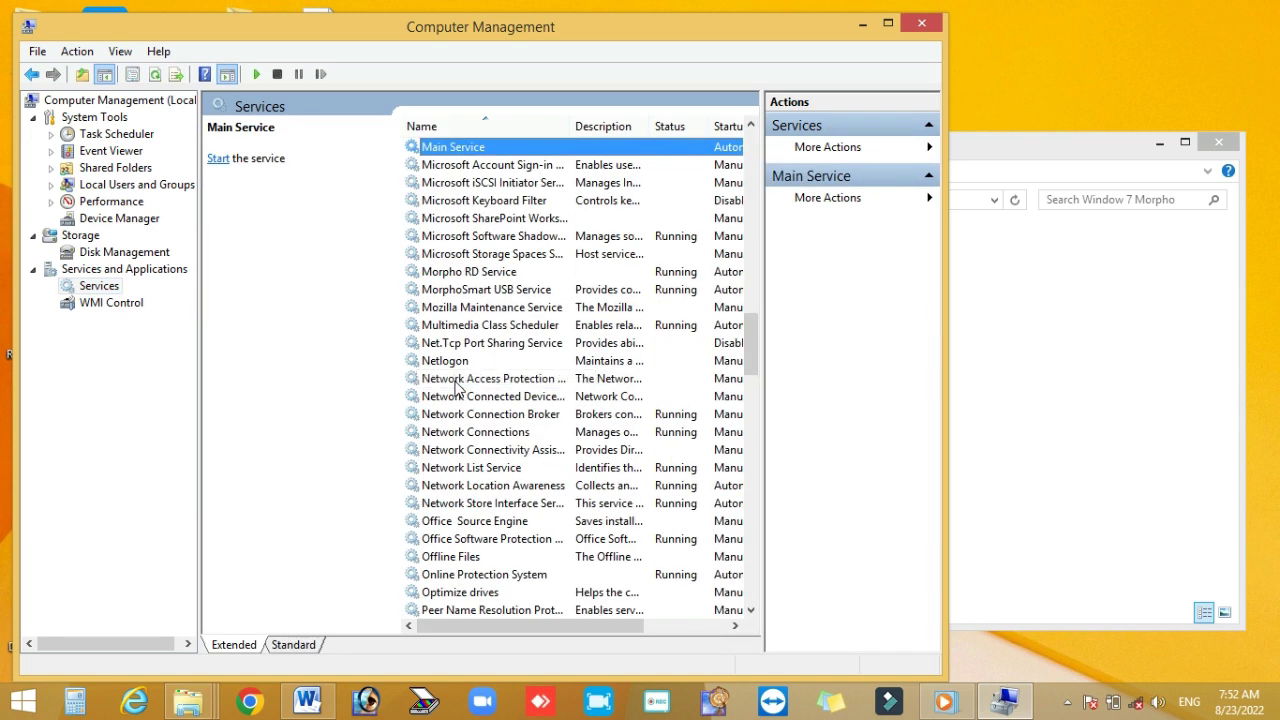
pyautogui.click(472, 273)
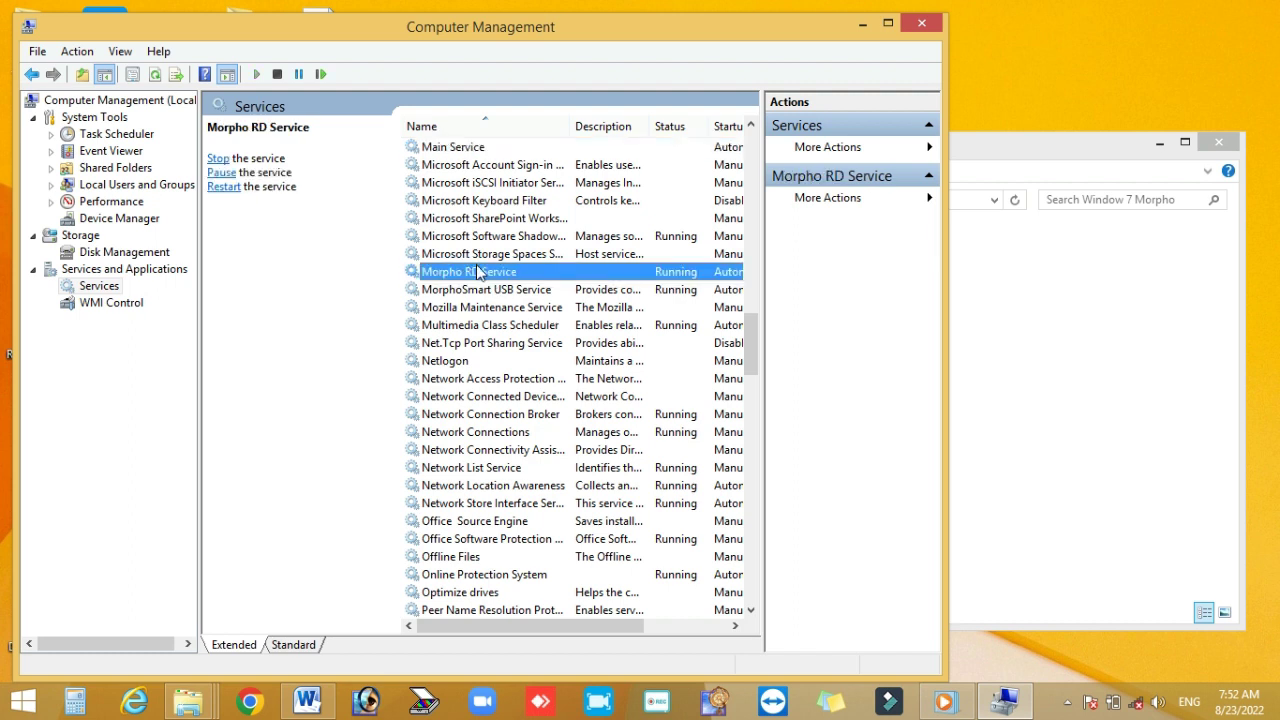
# Set Morpho RD Service's startup type to Disabled, stop the service, apply the changes and close Computer Management.
pyautogui.rightClick(478, 273)
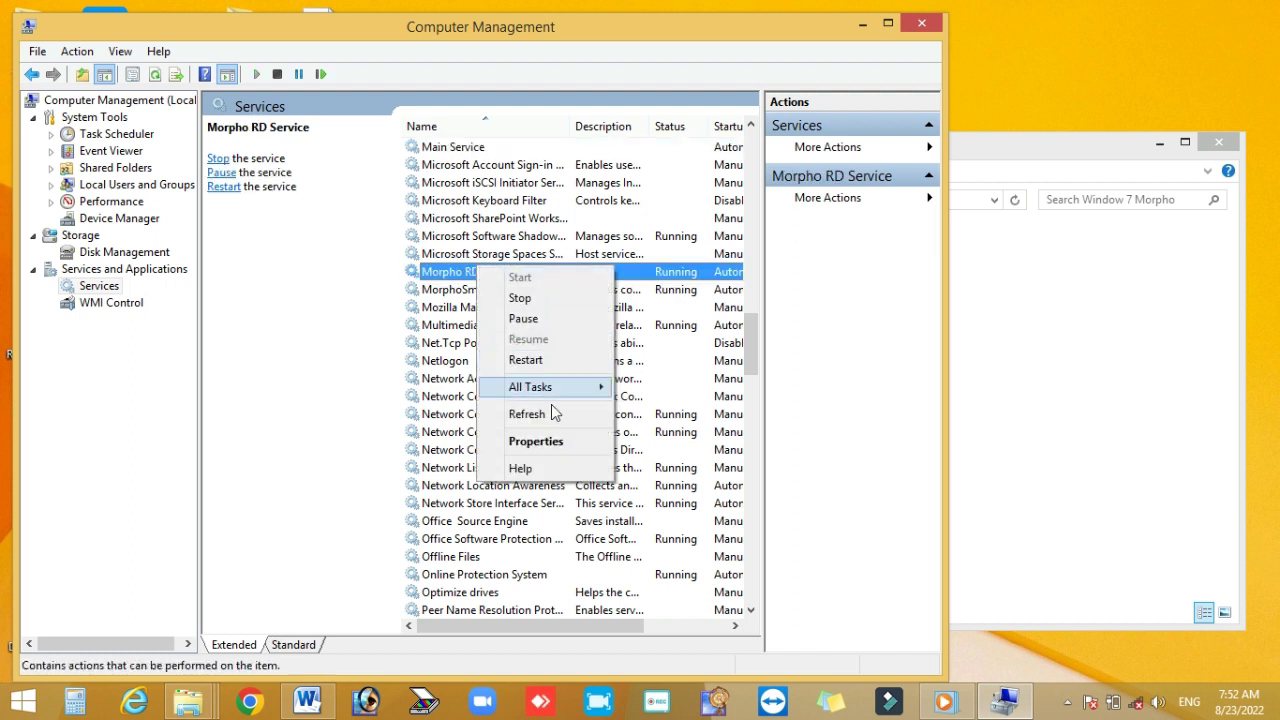
pyautogui.click(550, 441)
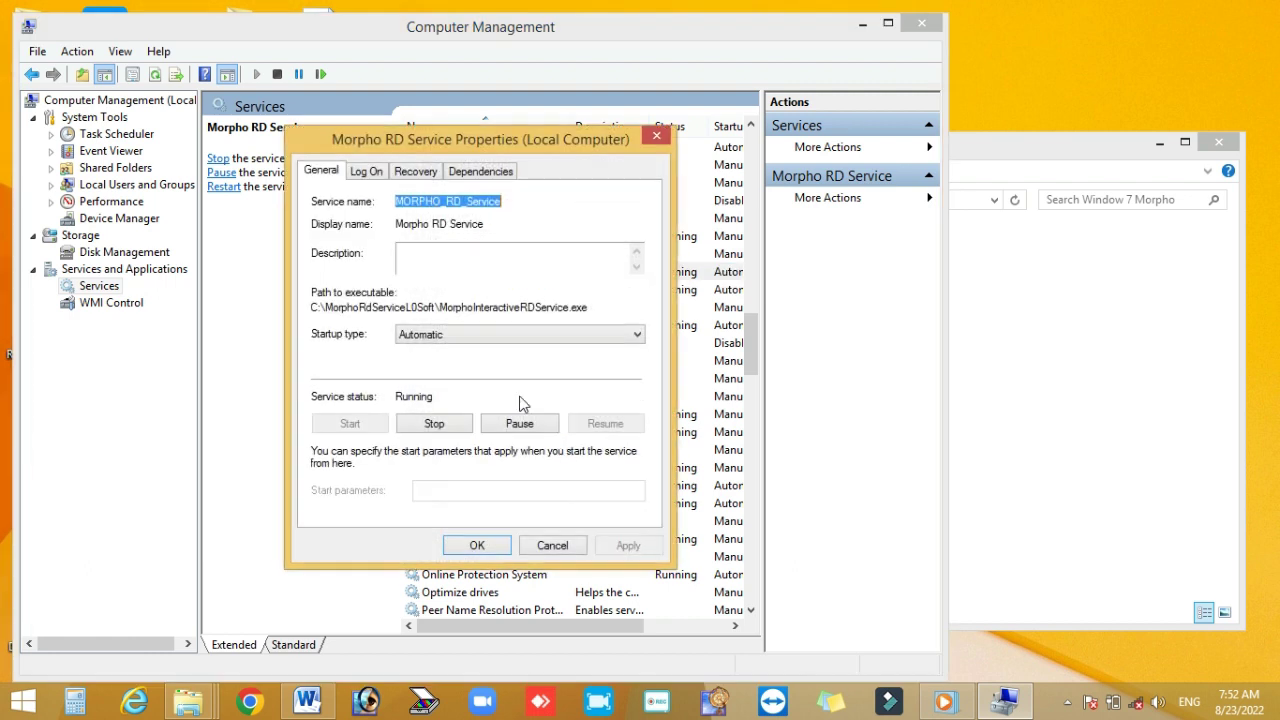
pyautogui.click(448, 334)
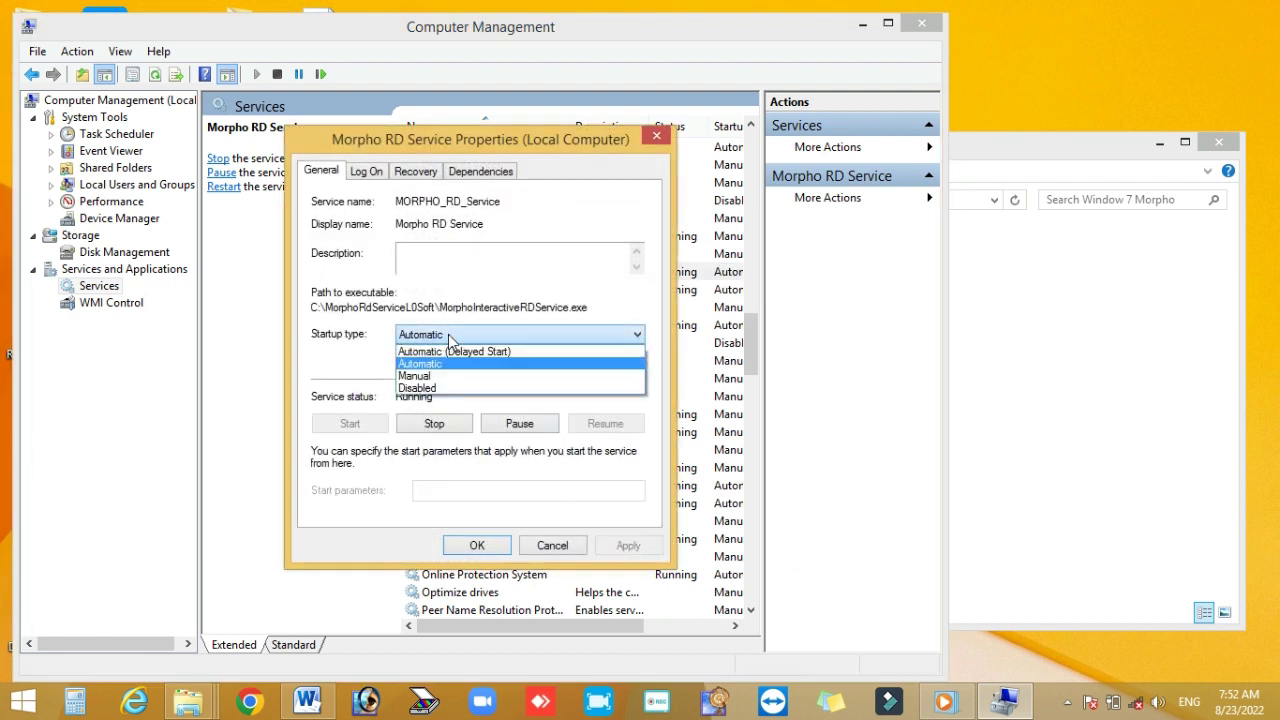
pyautogui.click(450, 388)
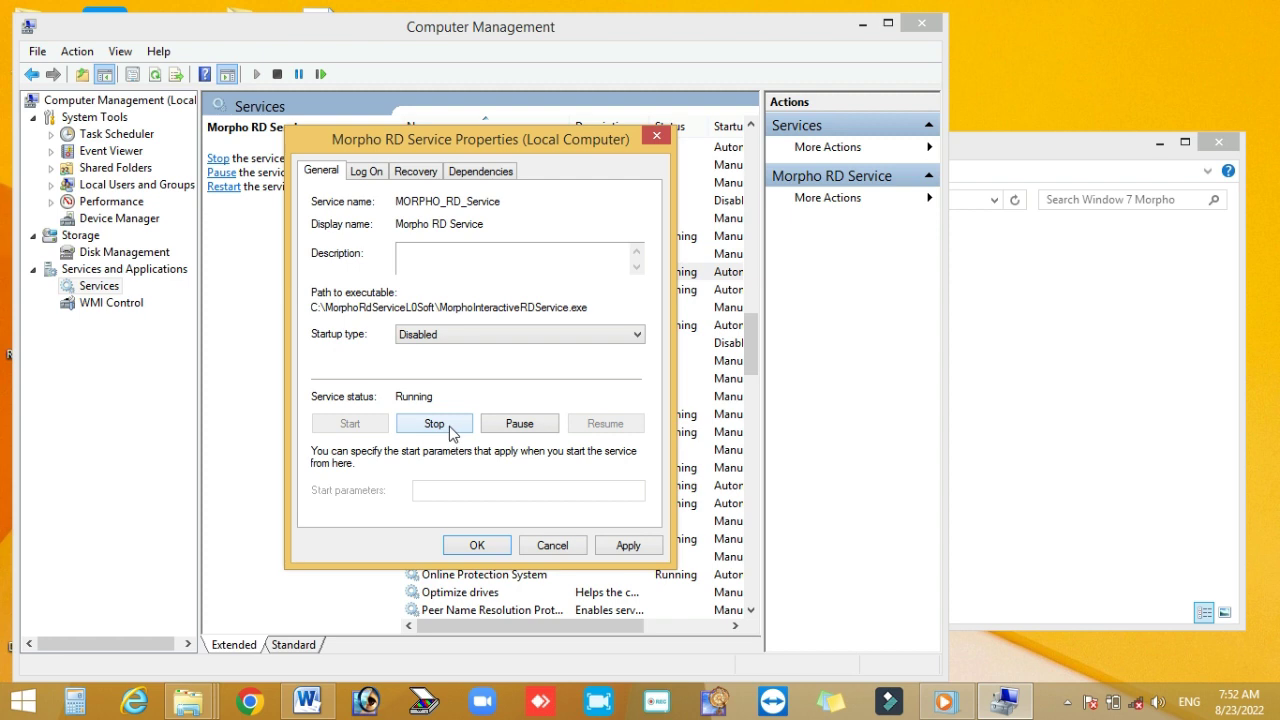
pyautogui.click(448, 430)
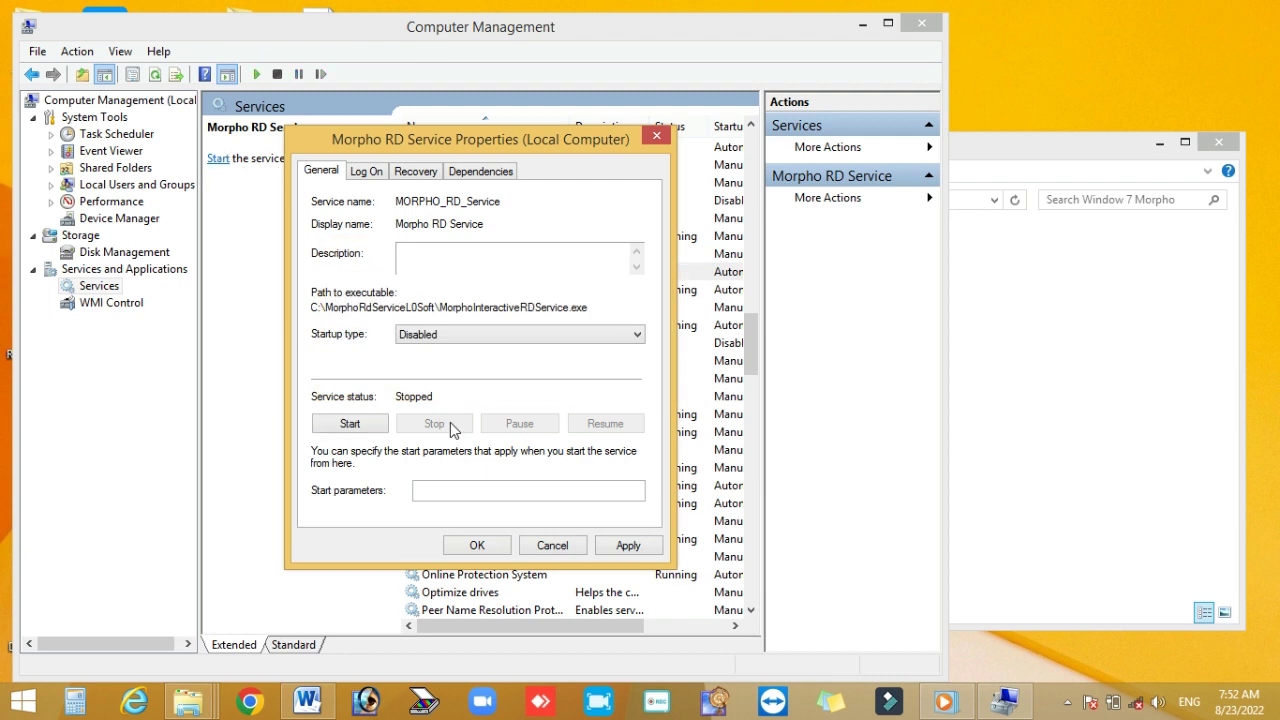
pyautogui.click(630, 549)
pyautogui.click(508, 549)
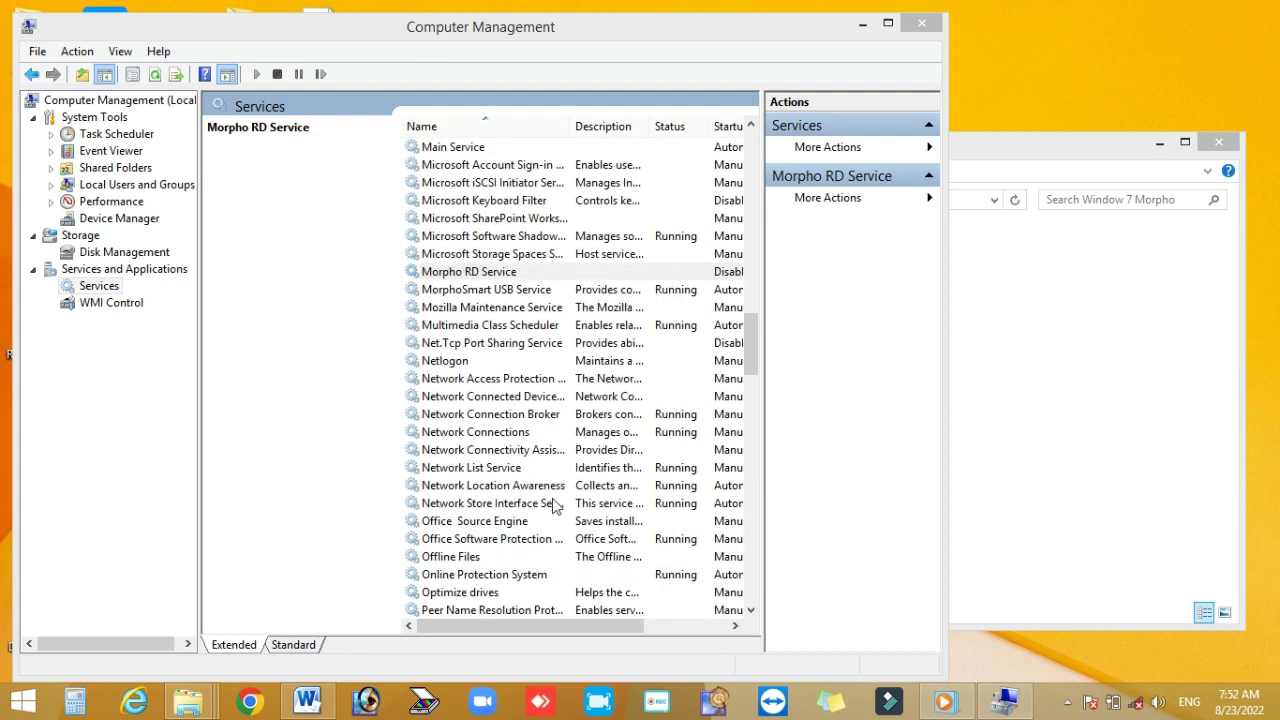
pyautogui.click(922, 29)
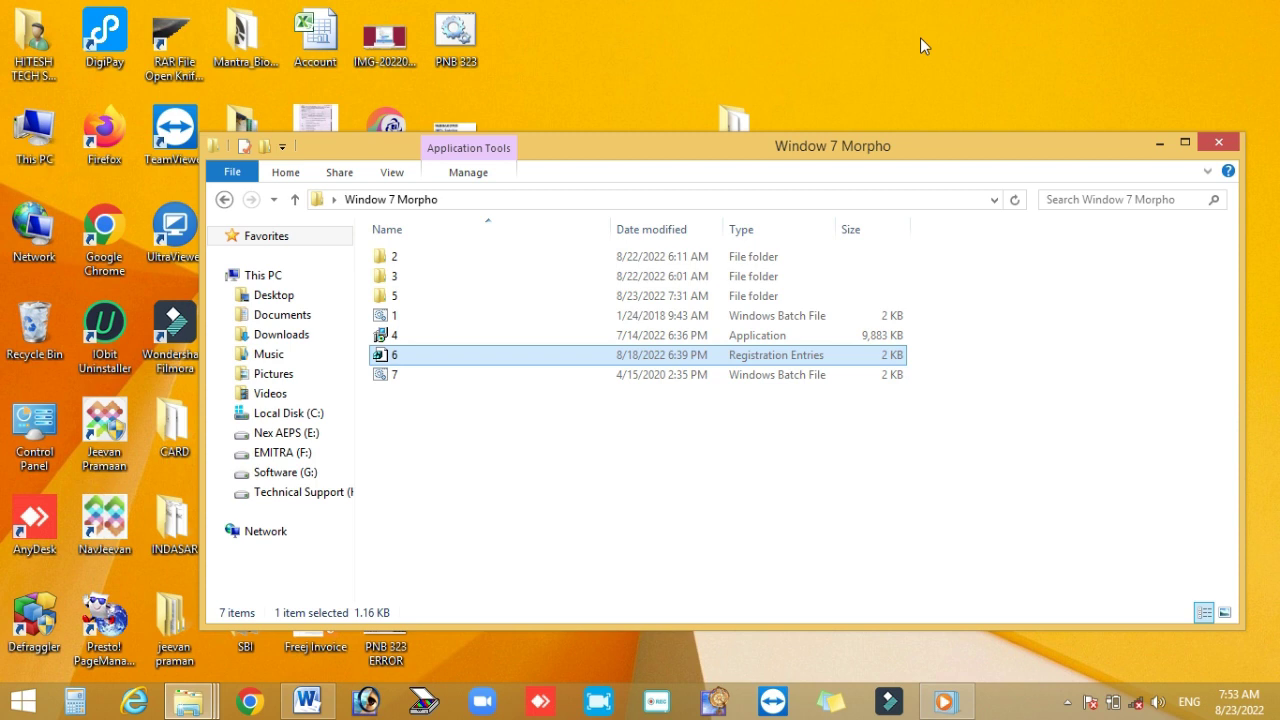
# Open Device Manager in Computer Management for This PC, select SAGEM MORPHOSMART CBM and move the window clear of the desktop icons.
pyautogui.rightClick(40, 148)
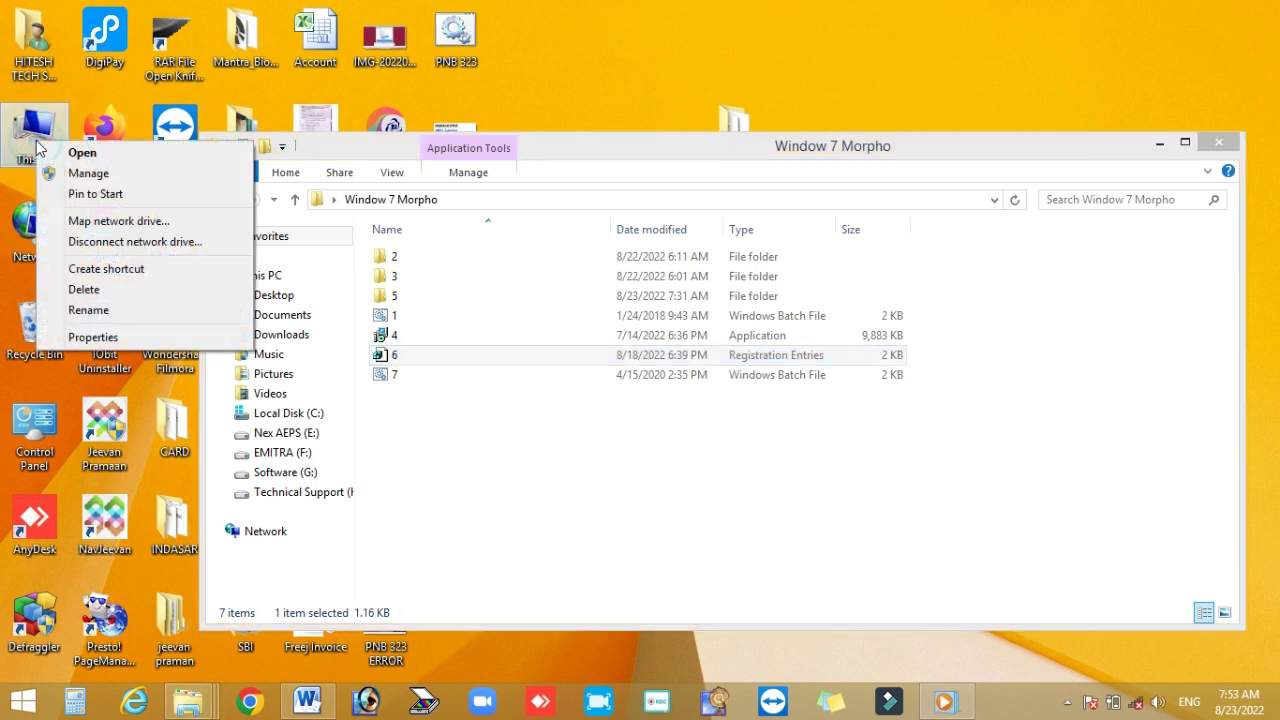
pyautogui.click(88, 175)
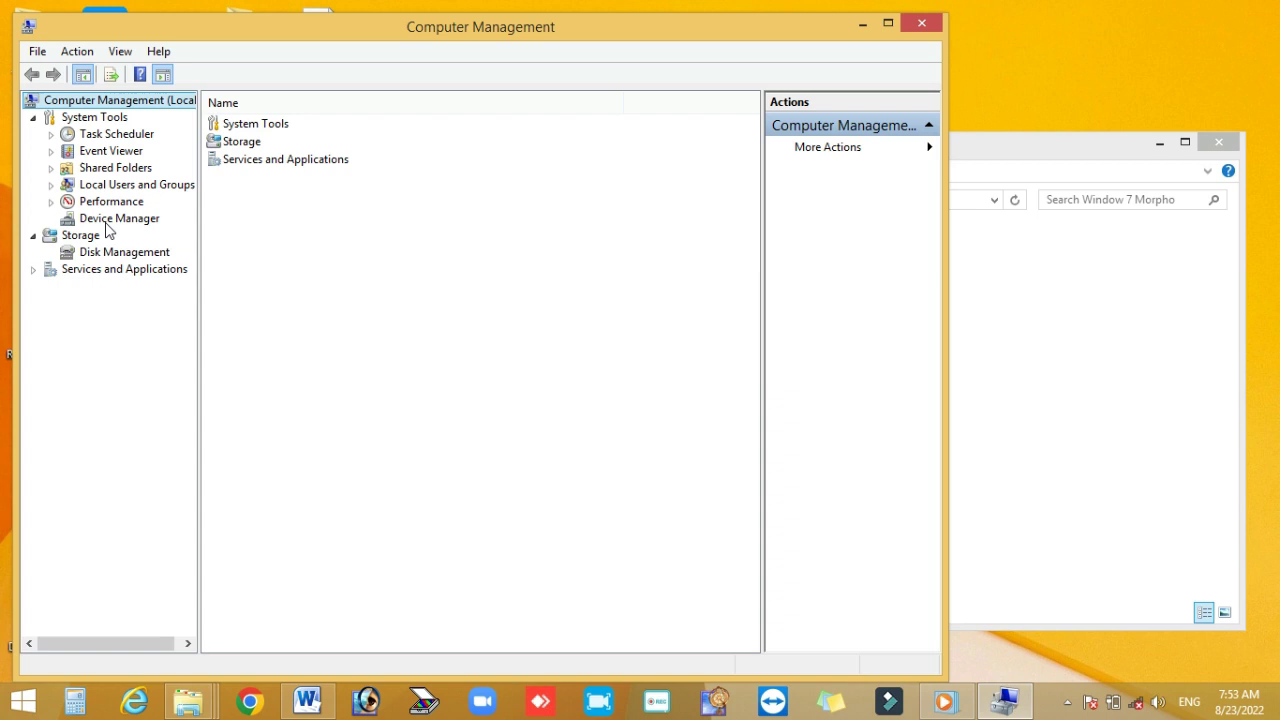
pyautogui.click(107, 221)
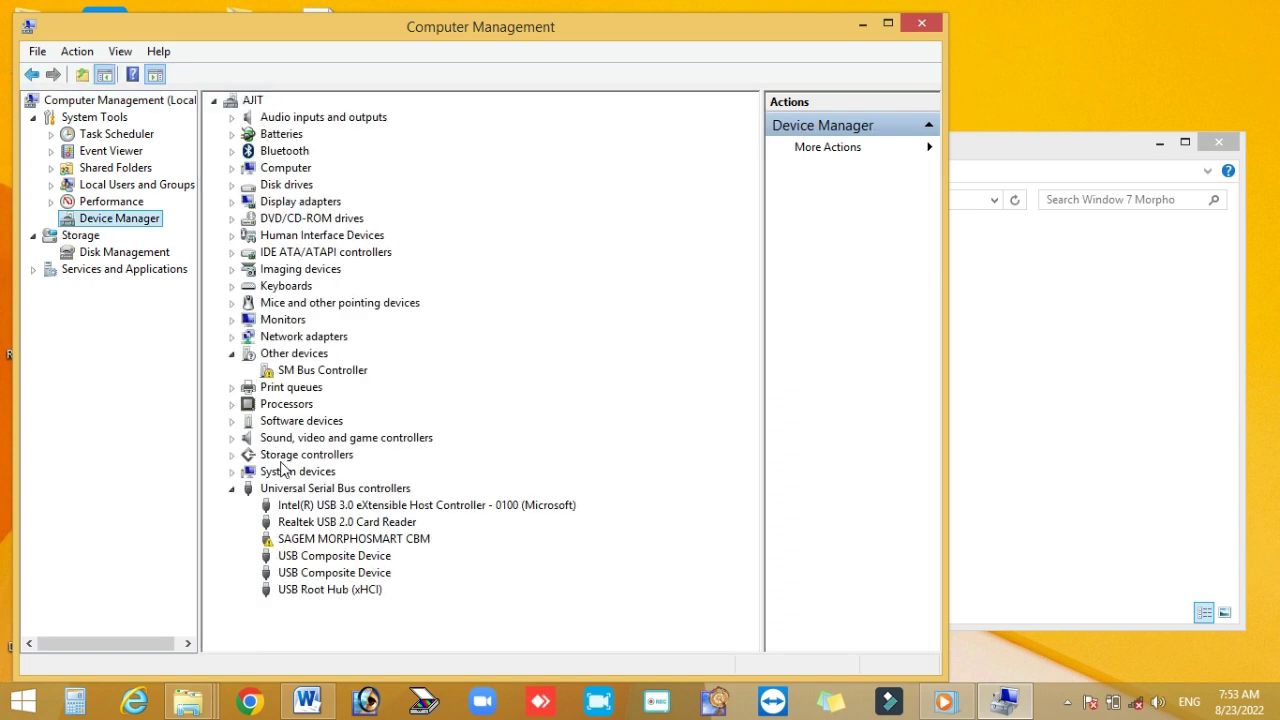
pyautogui.click(335, 541)
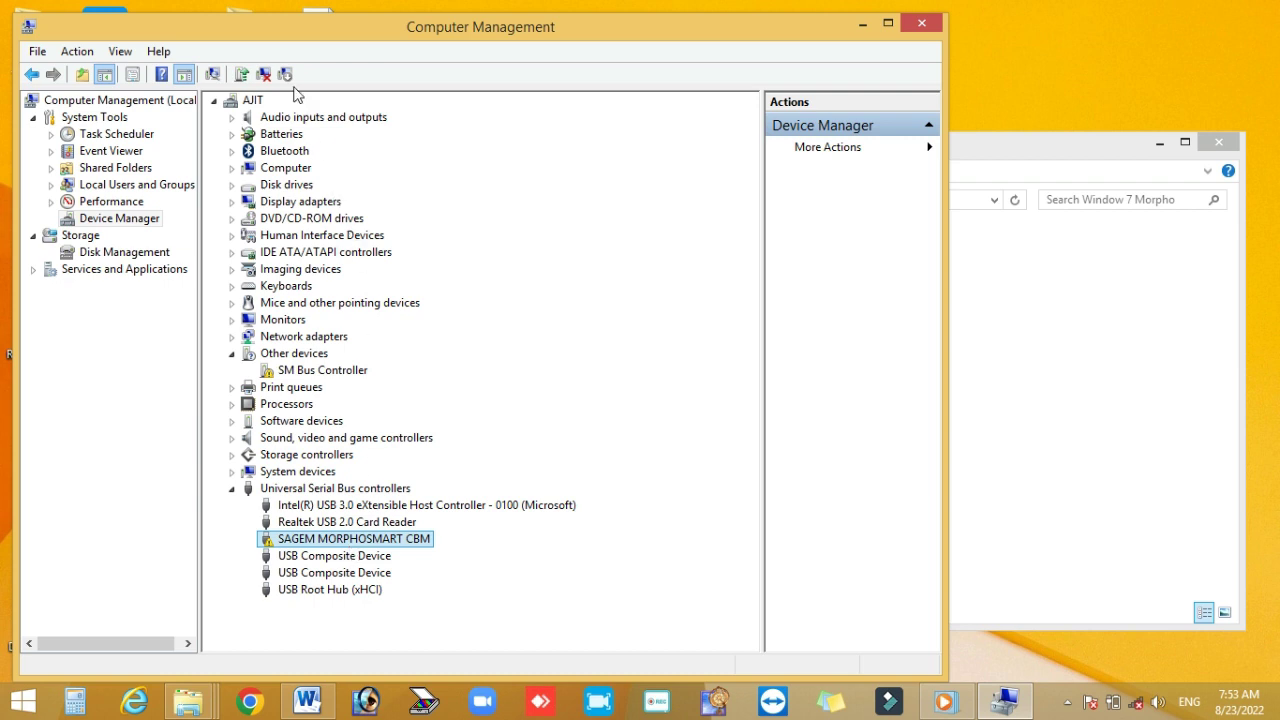
pyautogui.moveTo(258, 30); pyautogui.dragTo(396, 31)
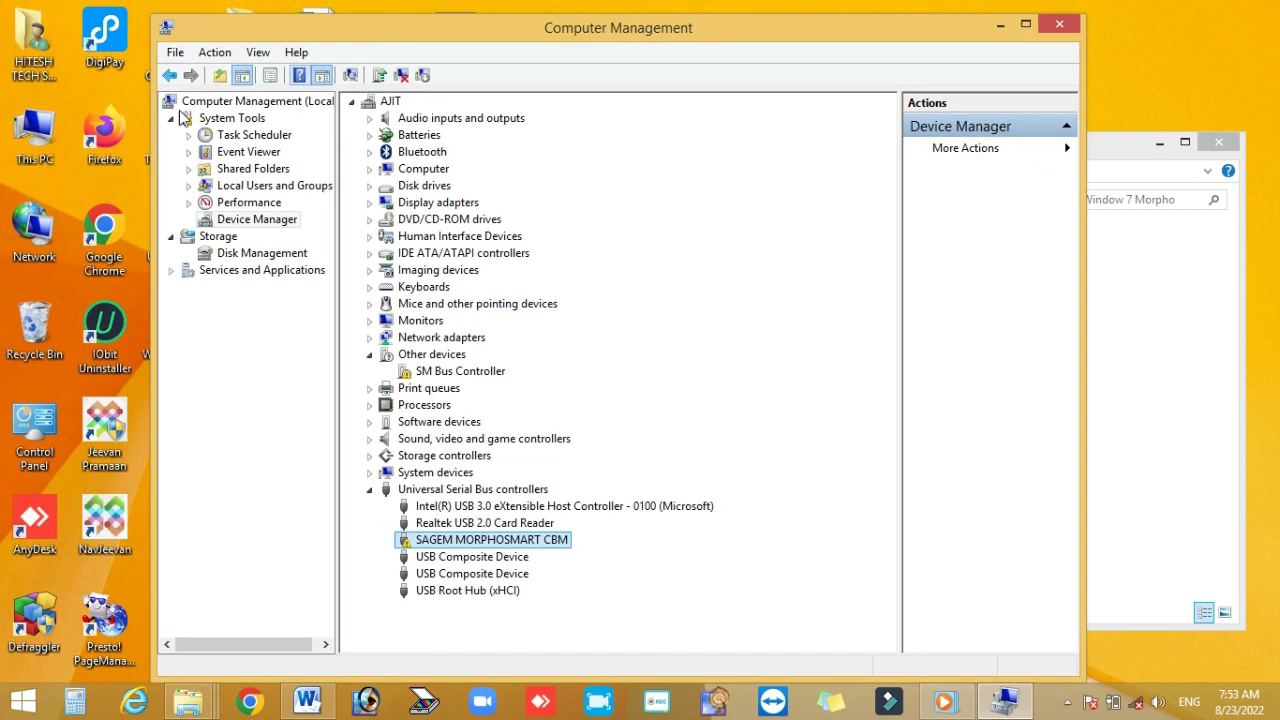
# Check the system type in This PC's properties and close the System window.
pyautogui.rightClick(40, 133)
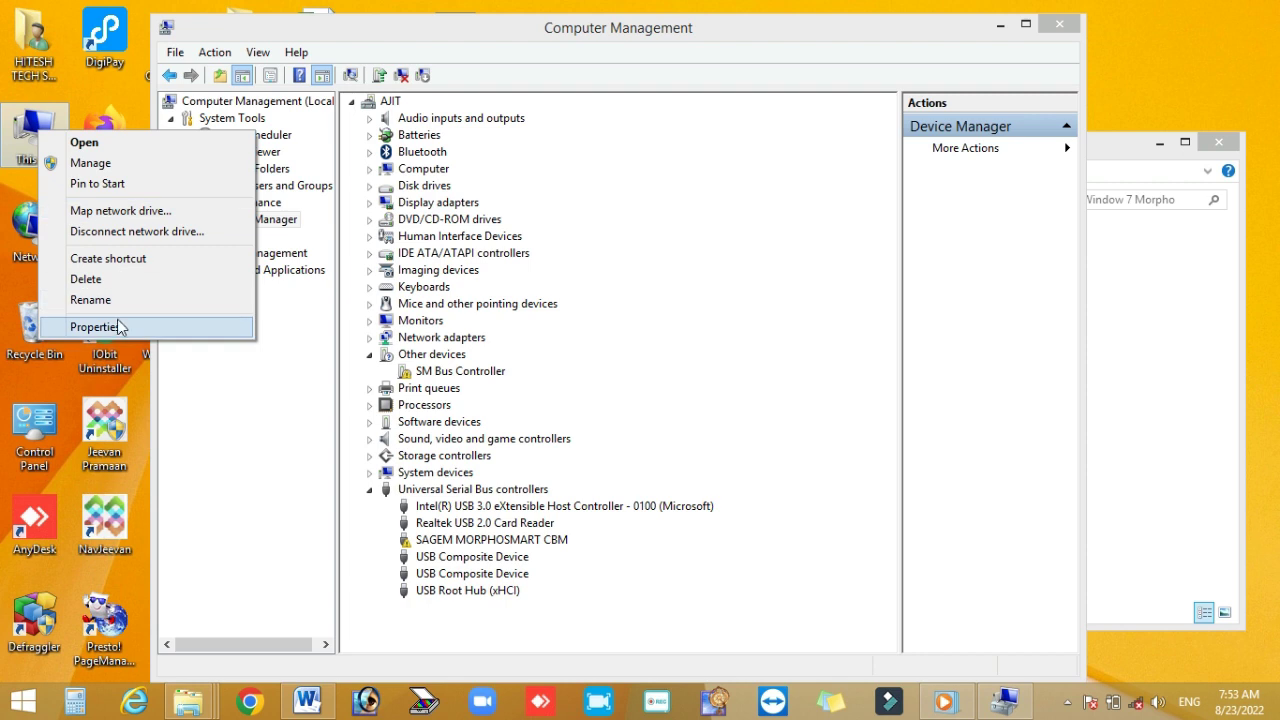
pyautogui.click(95, 327)
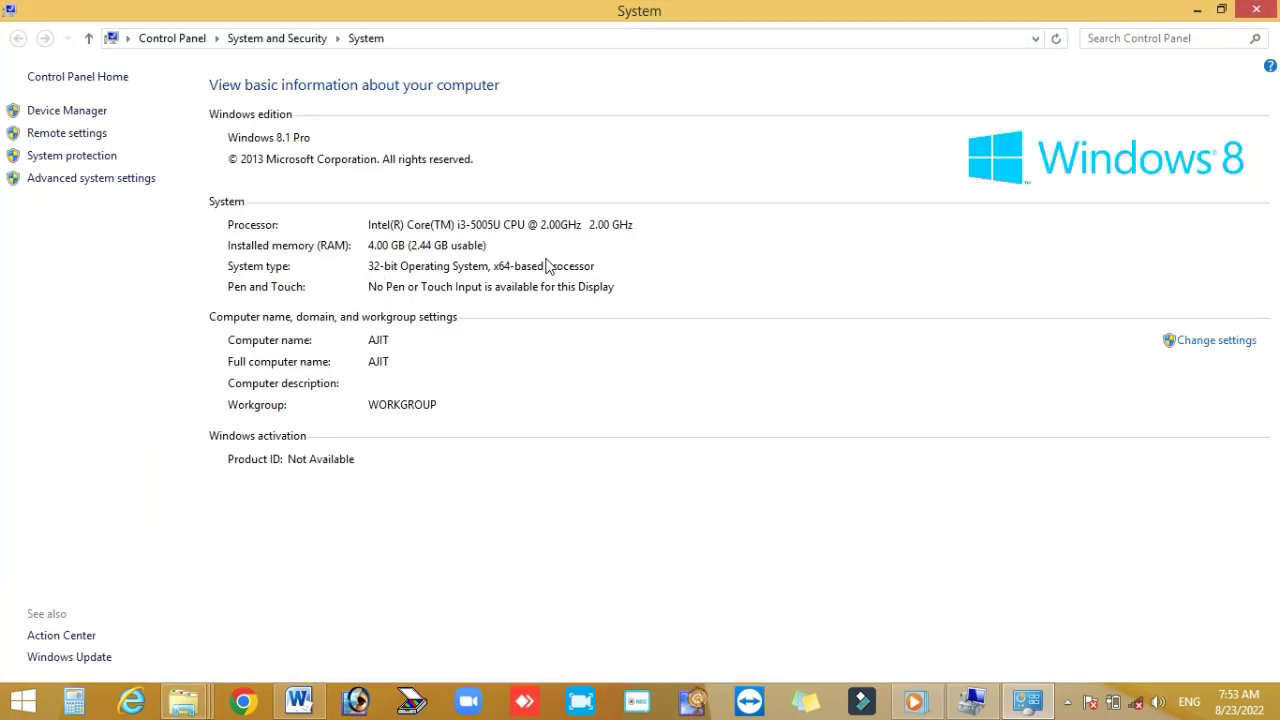
pyautogui.click(1256, 10)
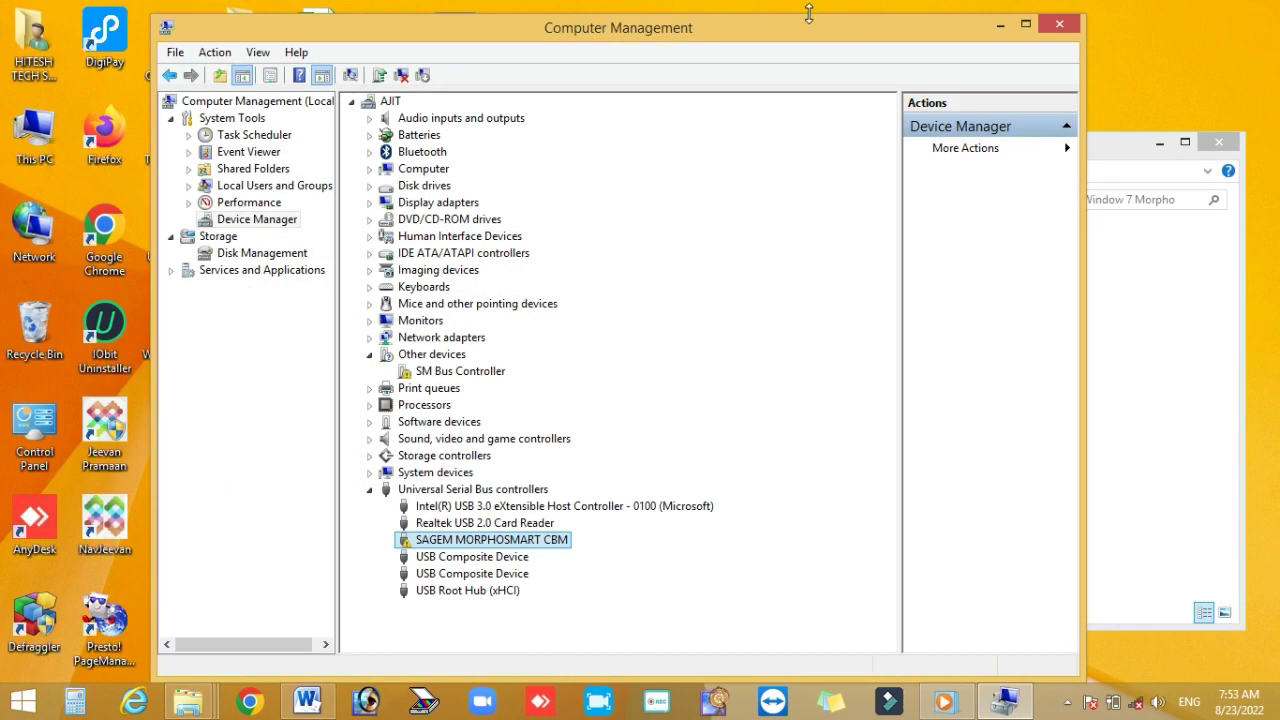
# Start a manual driver update for SAGEM MORPHOSMART CBM from the list of device drivers and browse for a driver file on disk.
pyautogui.rightClick(514, 543)
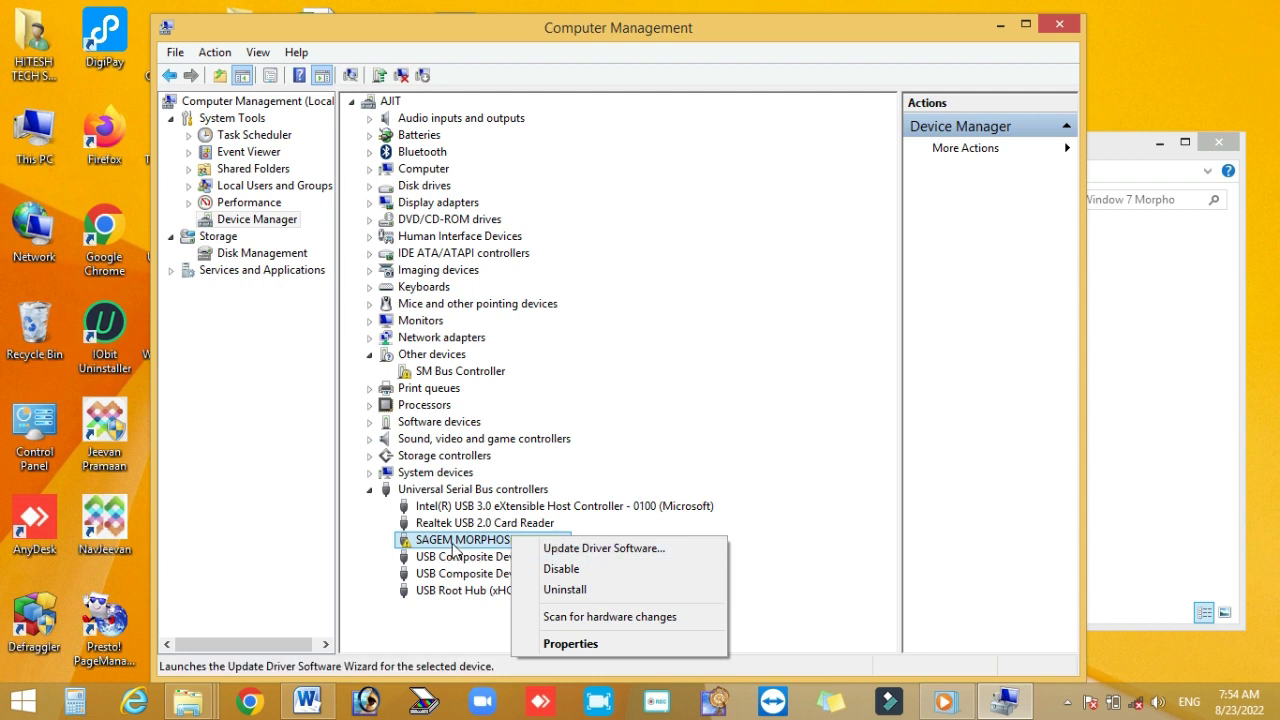
pyautogui.click(565, 548)
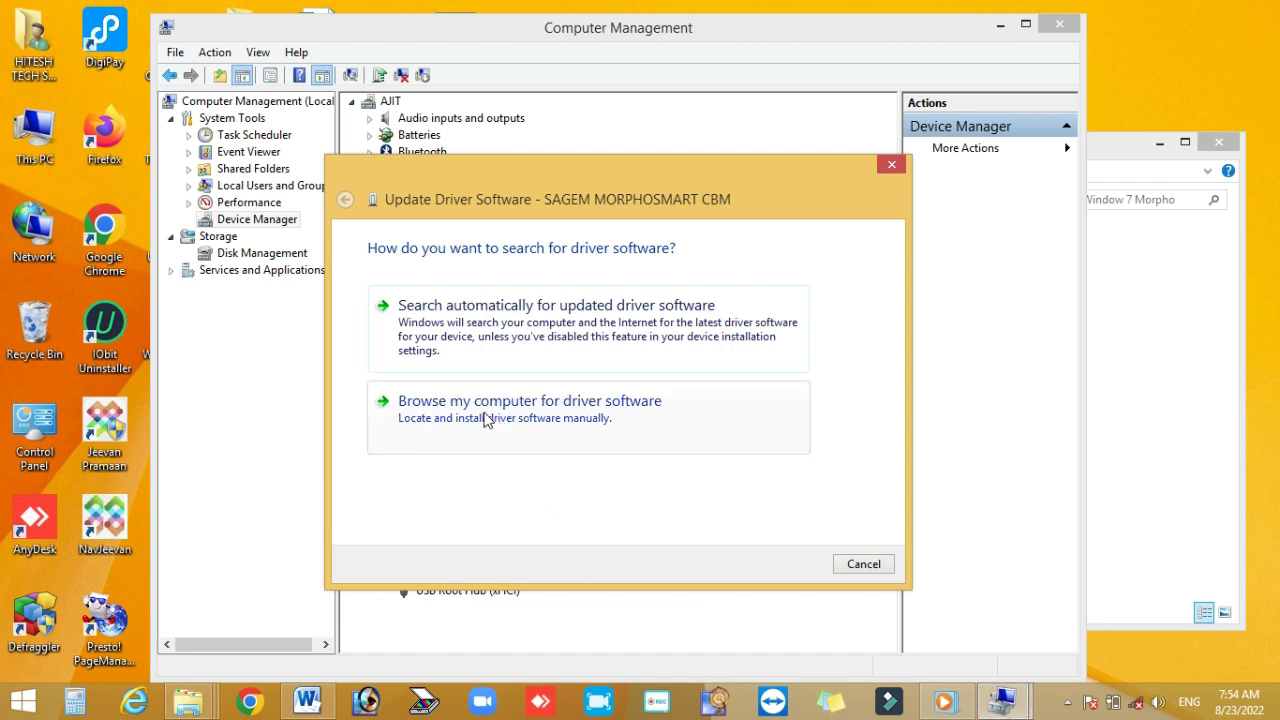
pyautogui.click(472, 415)
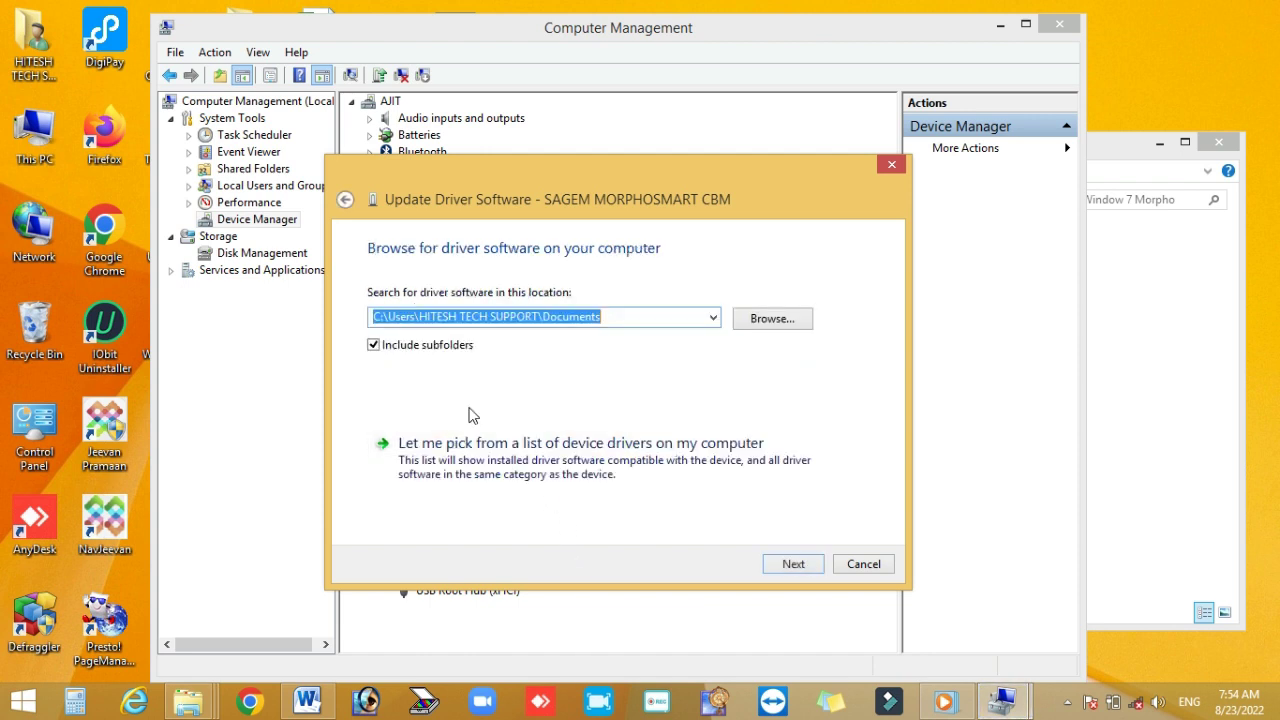
pyautogui.click(463, 462)
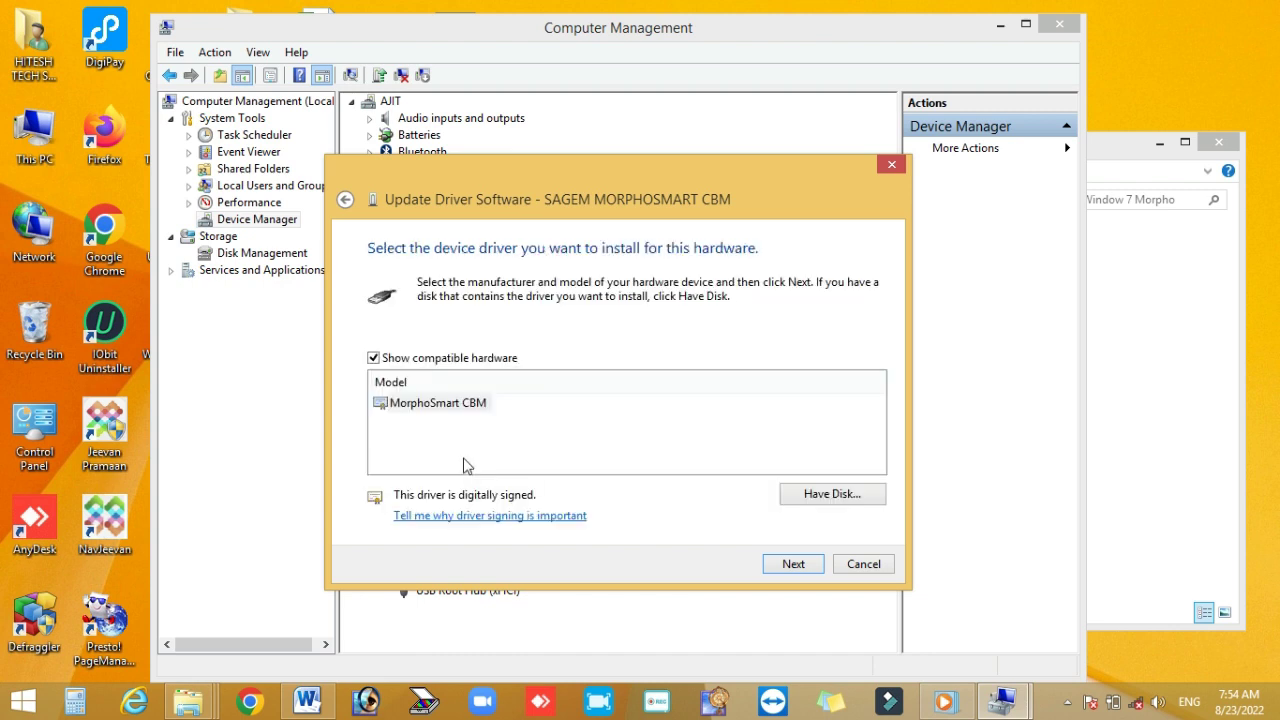
pyautogui.click(836, 495)
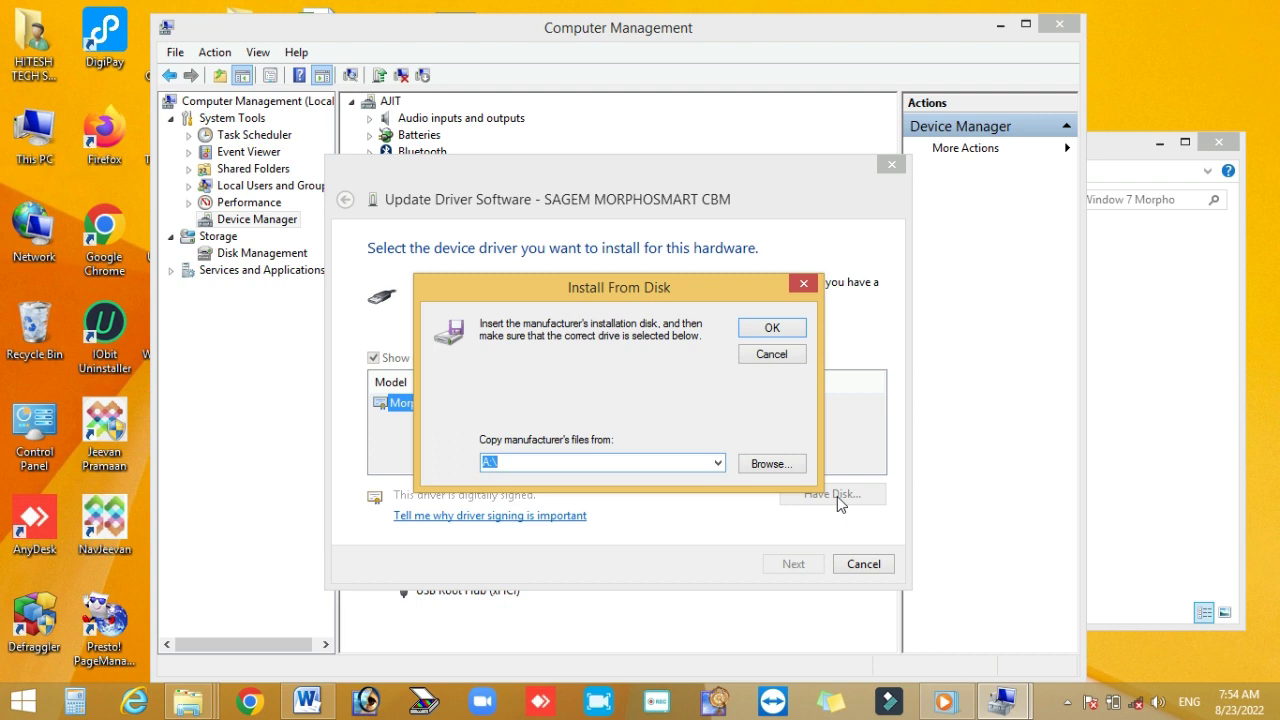
pyautogui.click(770, 464)
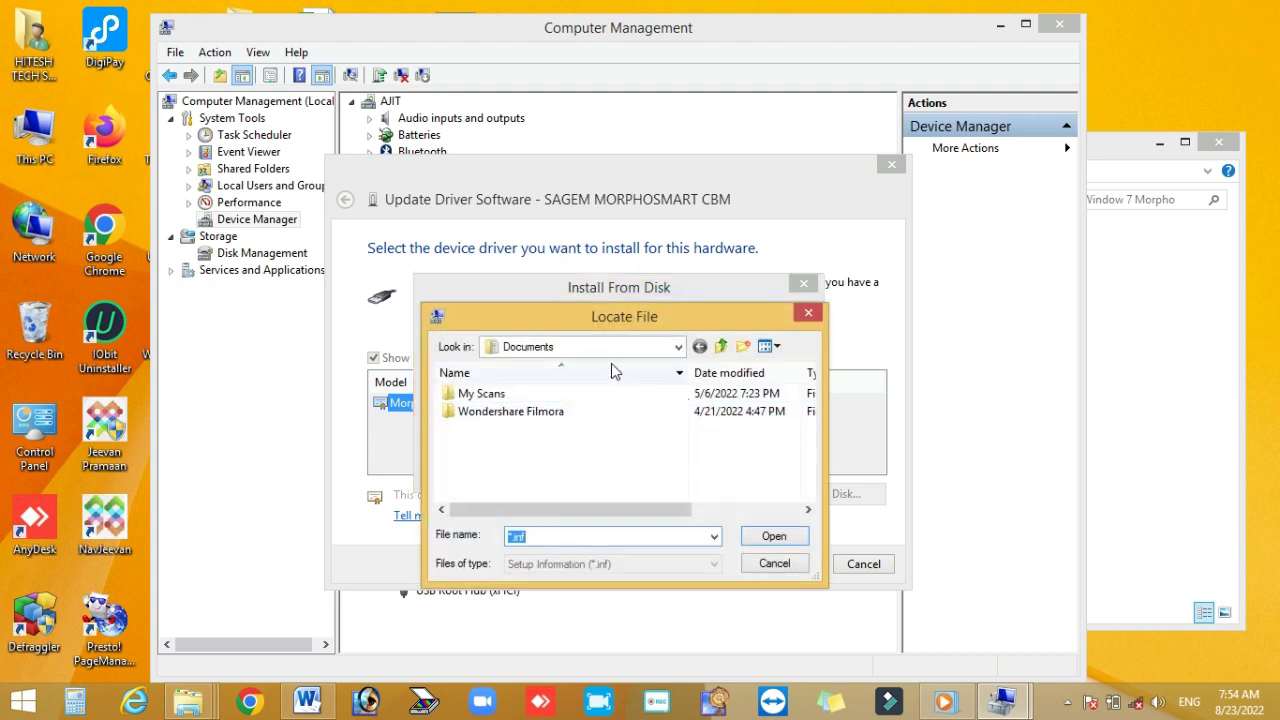
pyautogui.click(674, 350)
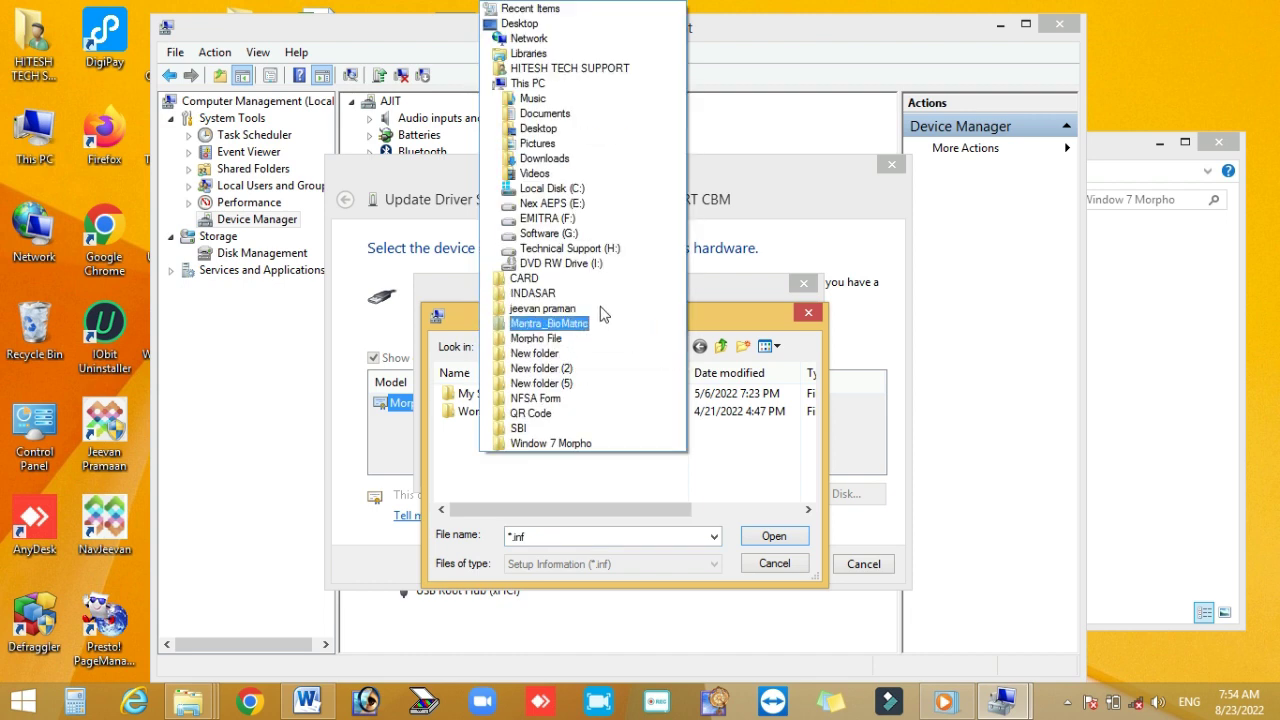
pyautogui.click(553, 190)
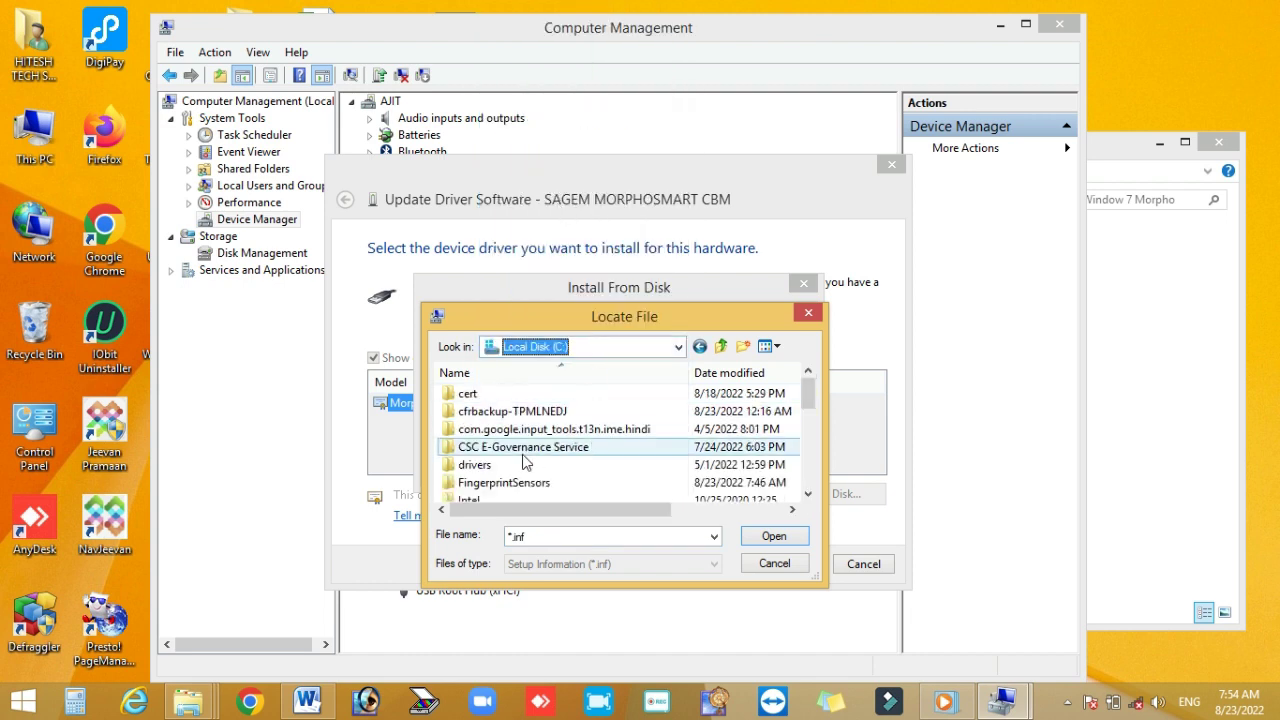
pyautogui.scroll(-1, 560, 470)
pyautogui.scroll(-1, 578, 462)
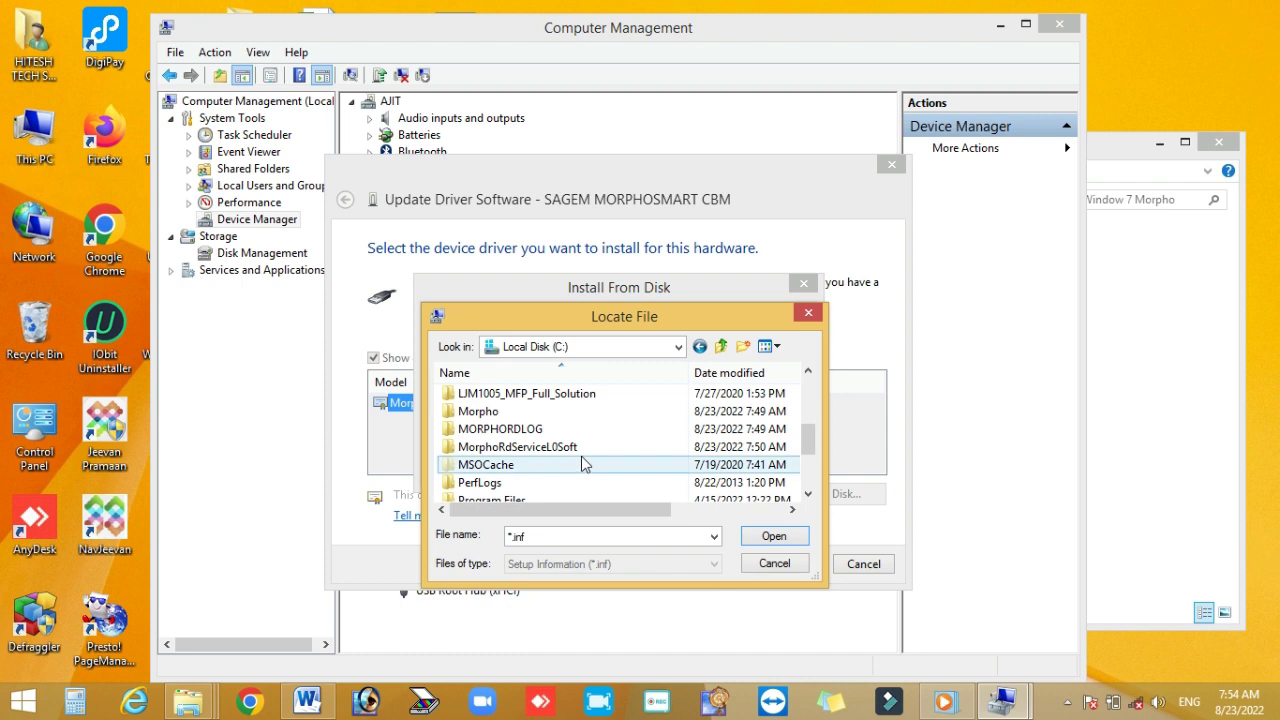
pyautogui.scroll(-2, 585, 454)
pyautogui.scroll(1, 585, 454)
pyautogui.scroll(4, 585, 454)
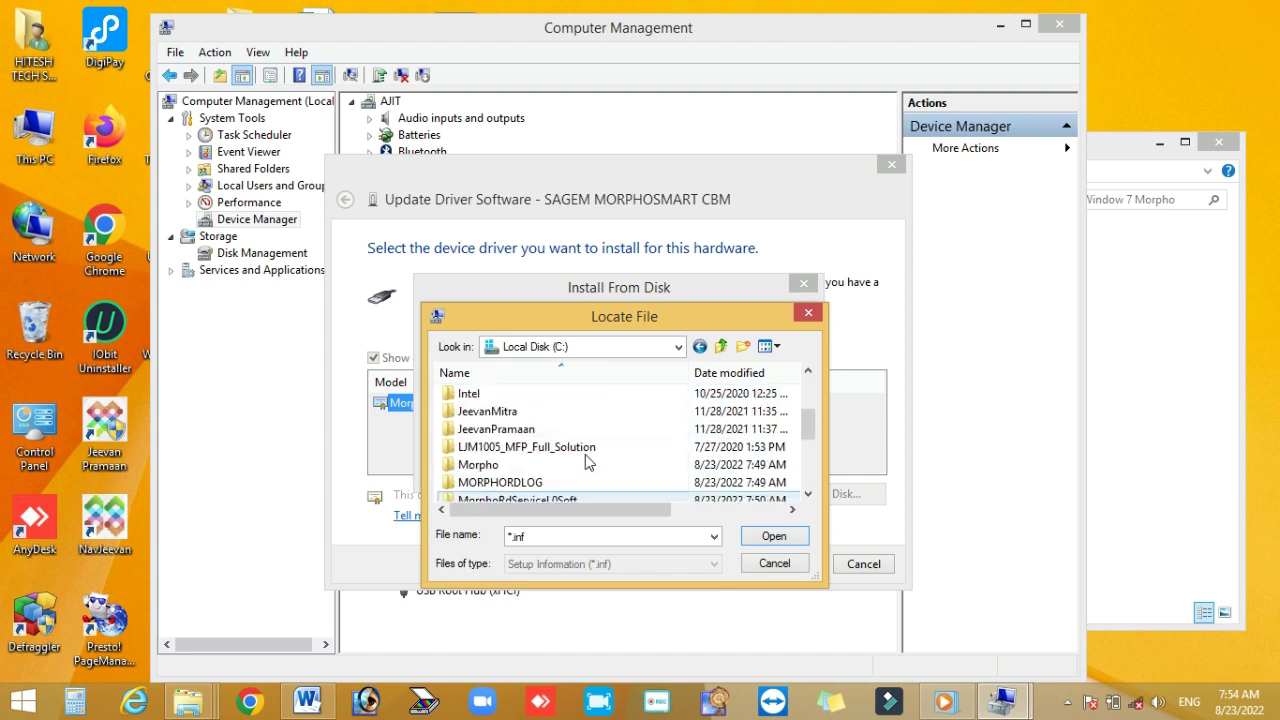
# Browse from Software (G:) through 00 Fresh Software, the 001 BC Technical folder, the BC Setup folder and Softwares to folder 86.
pyautogui.click(678, 346)
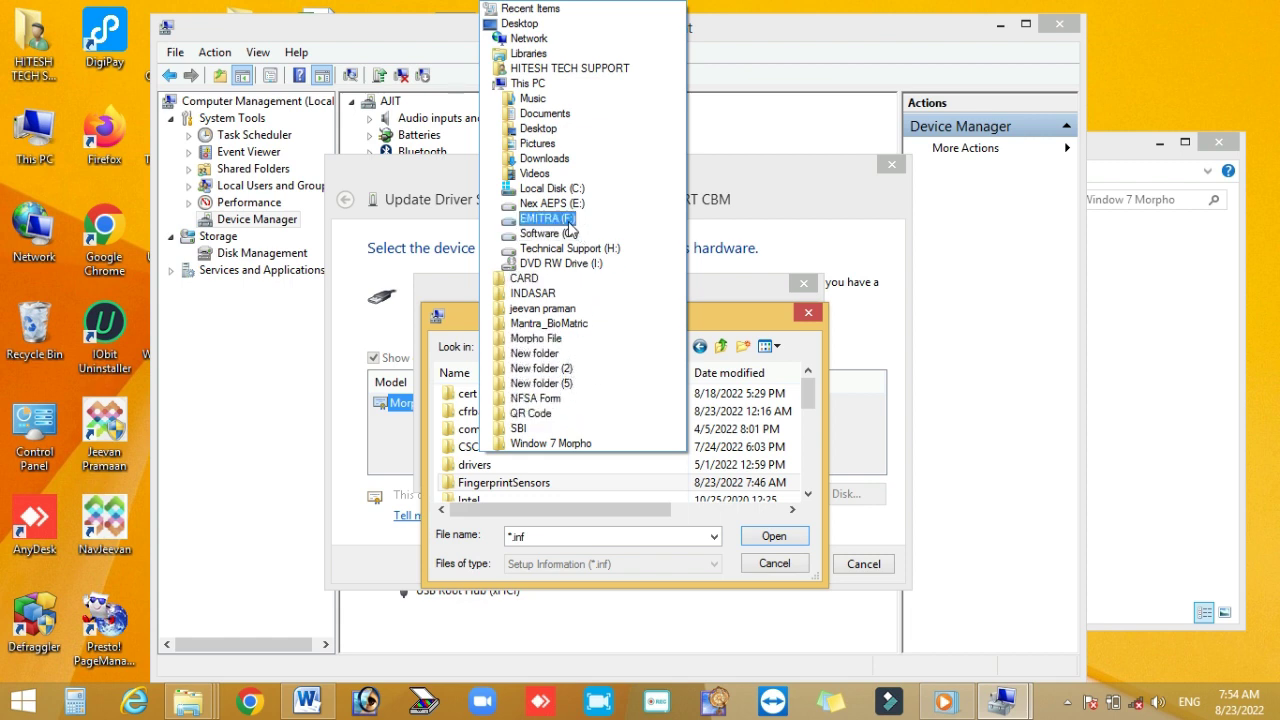
pyautogui.click(564, 234)
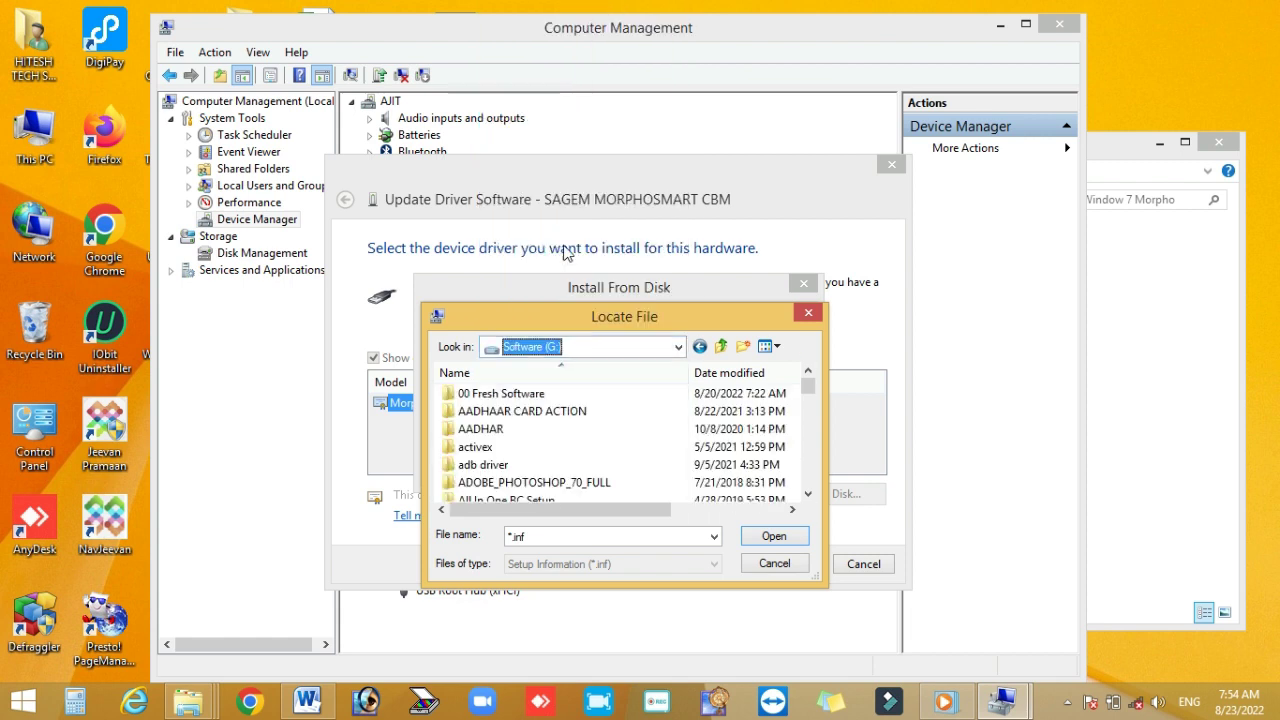
pyautogui.doubleClick(490, 393)
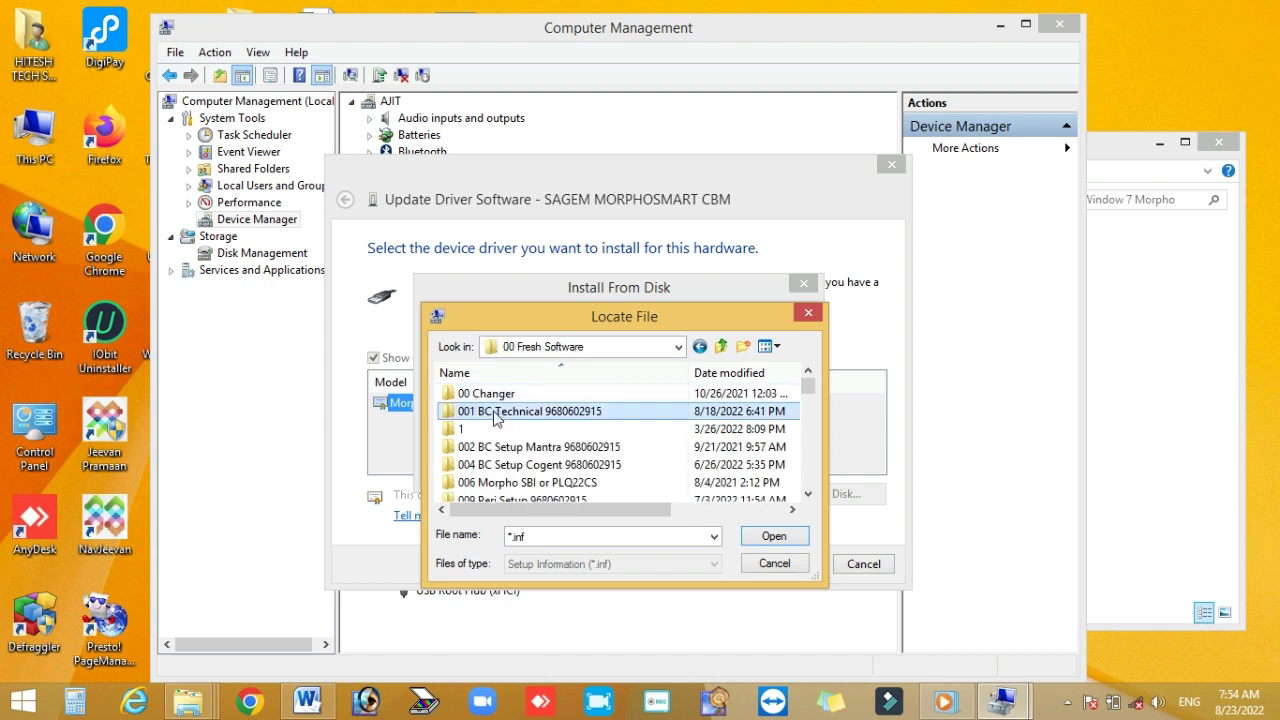
pyautogui.doubleClick(494, 414)
pyautogui.click(490, 397)
pyautogui.doubleClick(490, 397)
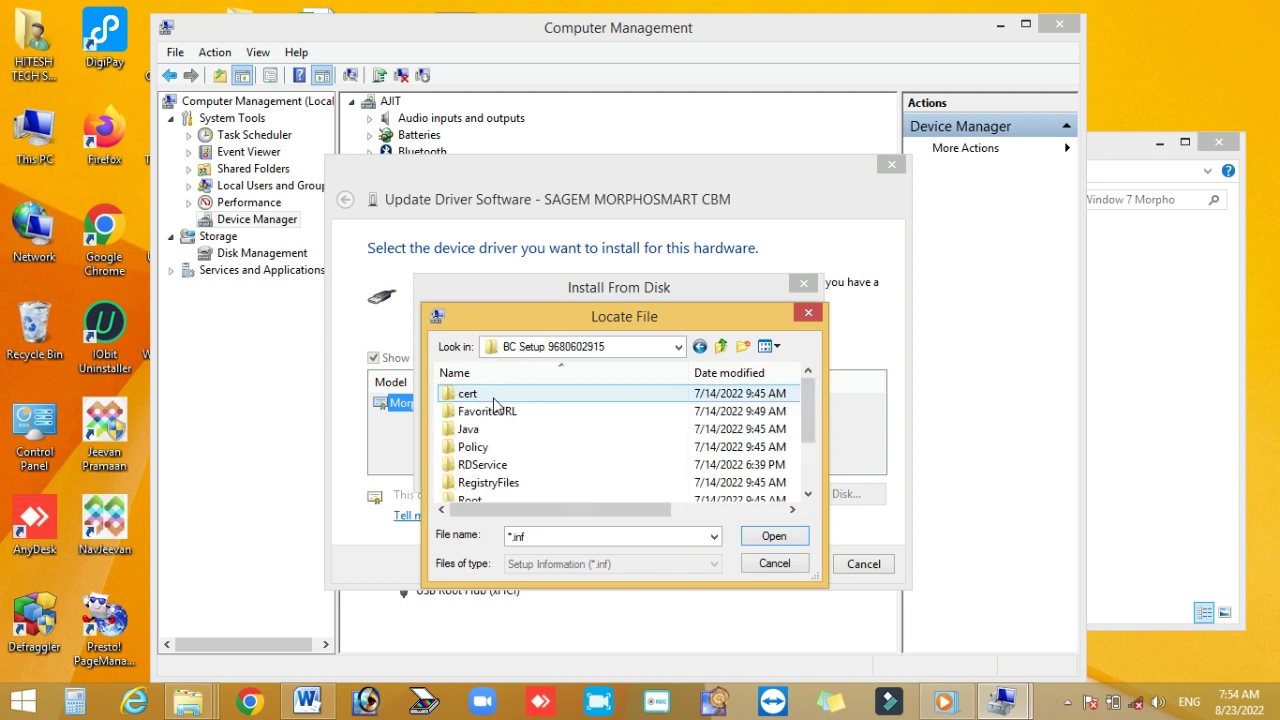
pyautogui.scroll(-1, 526, 430)
pyautogui.scroll(-2, 527, 438)
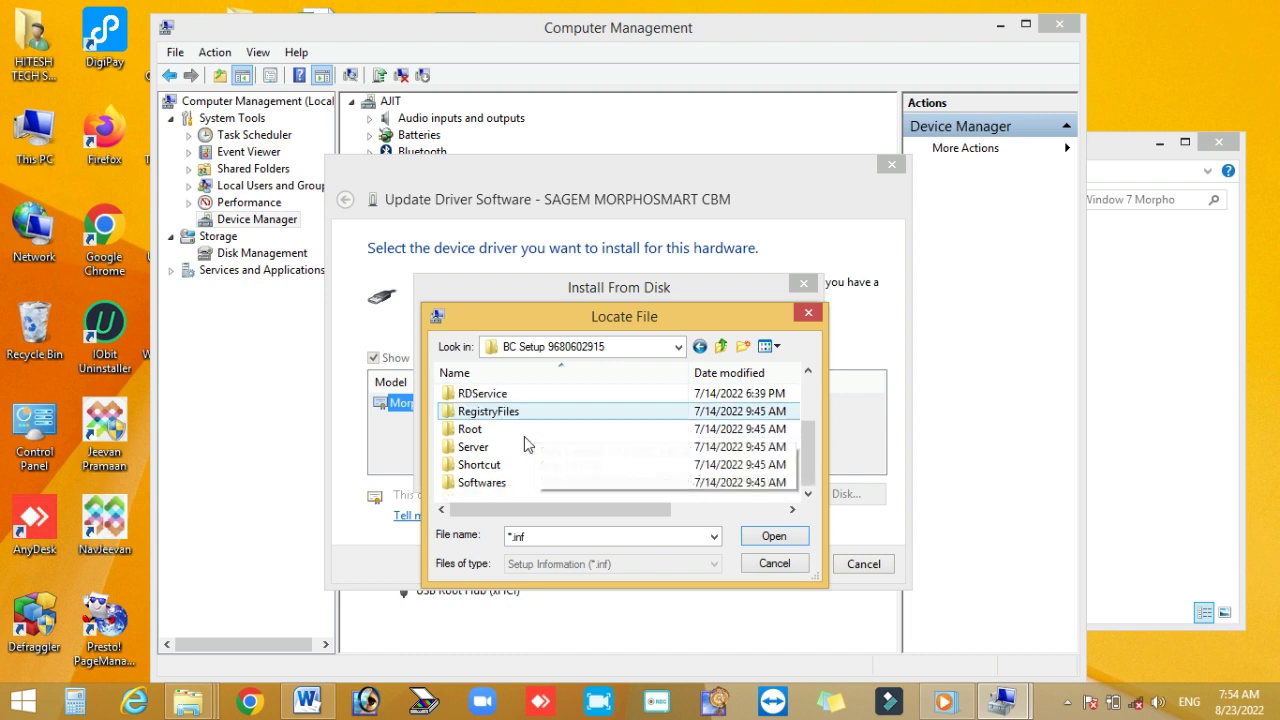
pyautogui.doubleClick(510, 483)
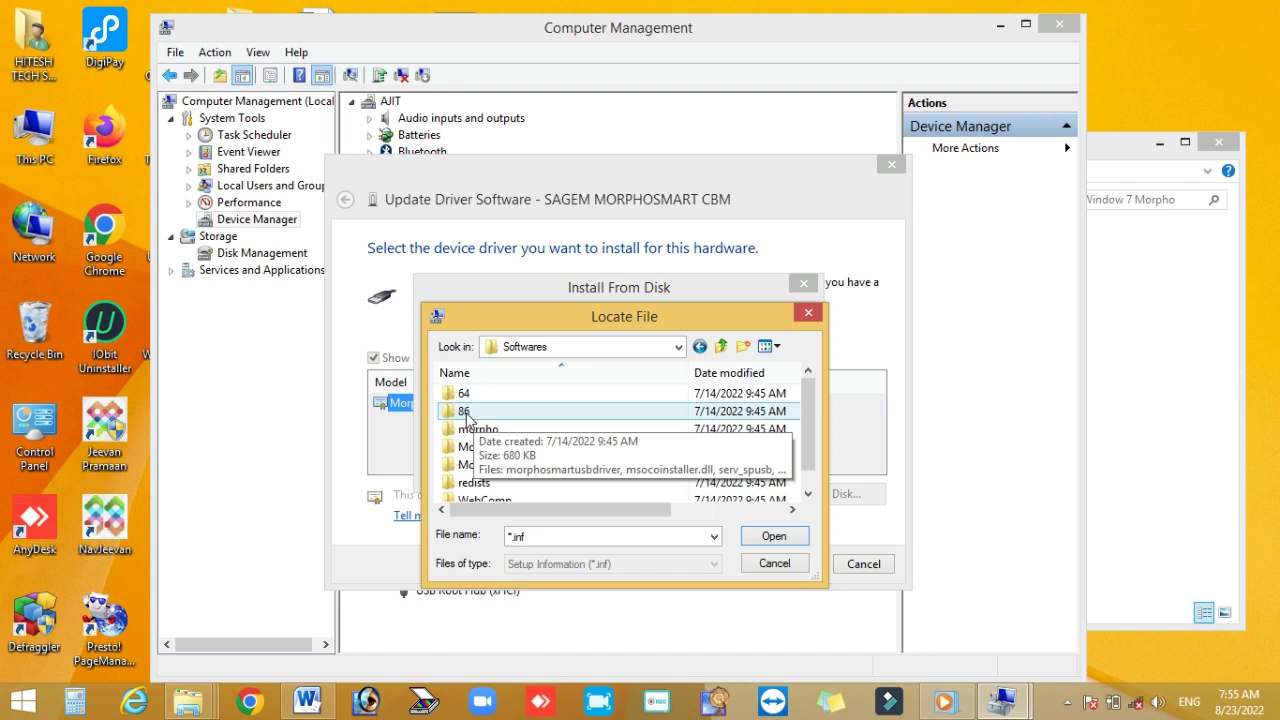
pyautogui.doubleClick(464, 411)
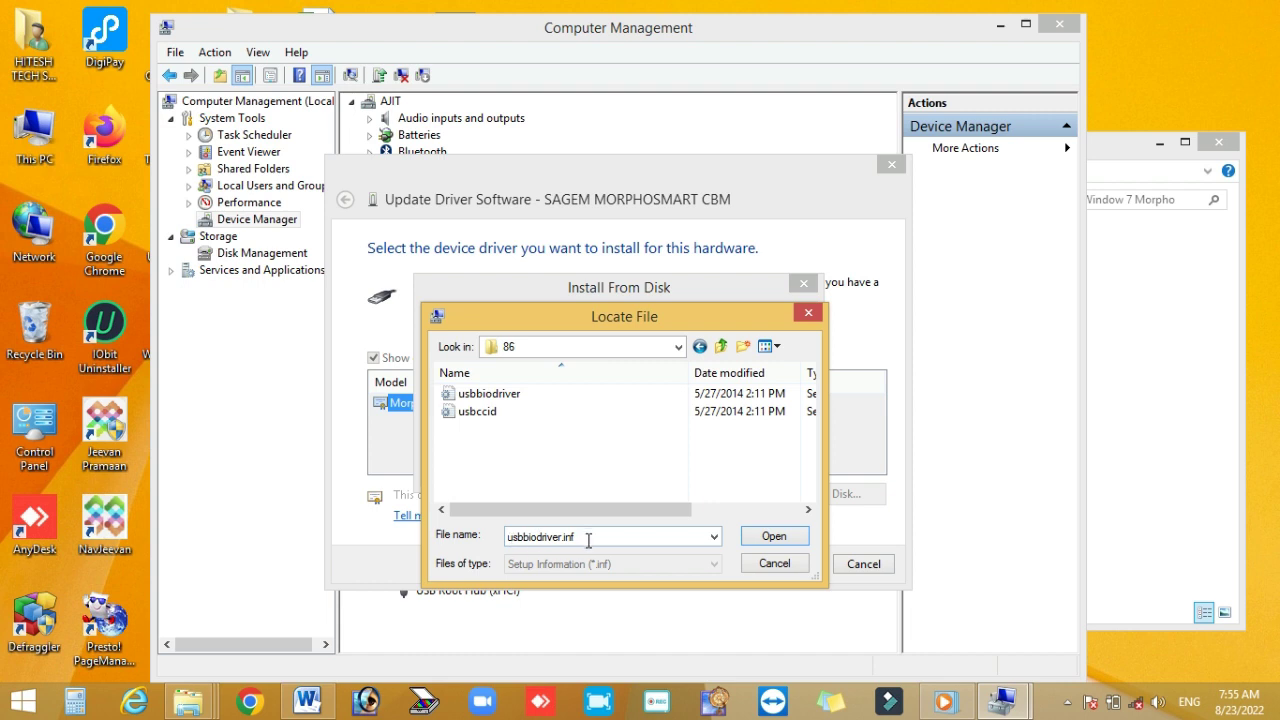
# Try to install the MorphoSmart CBM driver from the usbbiodriver file and close the update wizard.
pyautogui.click(538, 397)
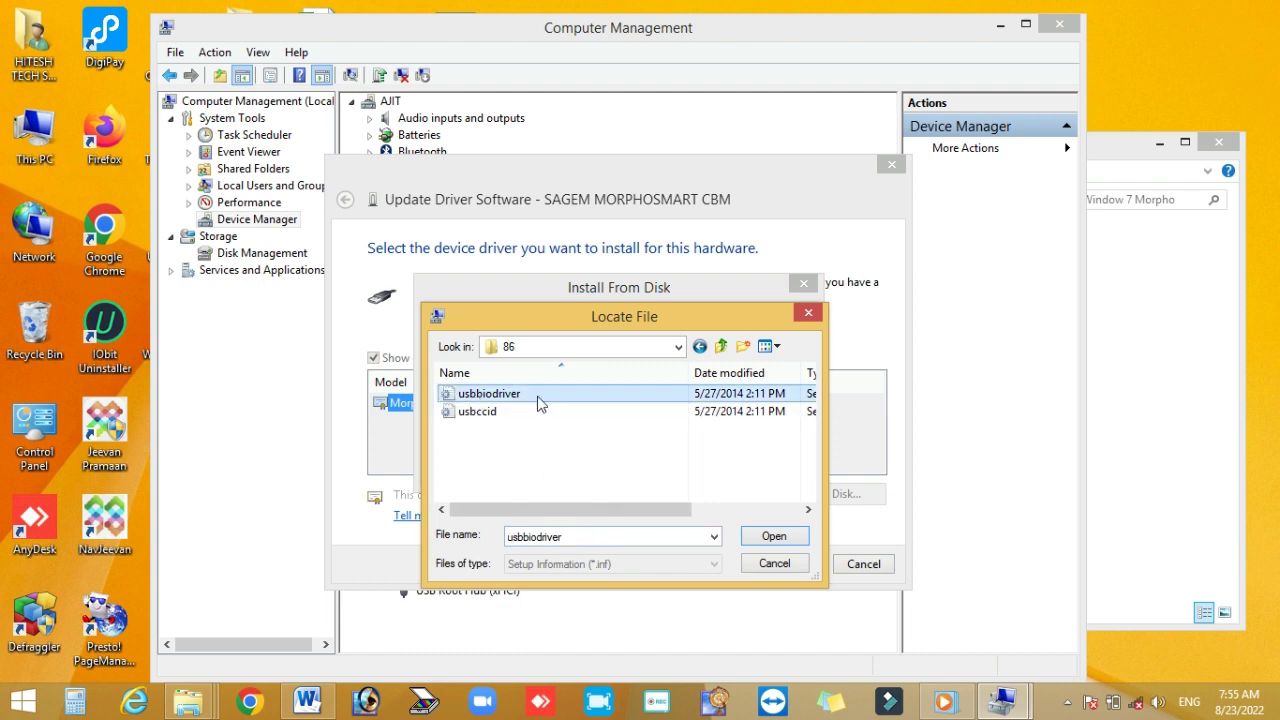
pyautogui.click(775, 537)
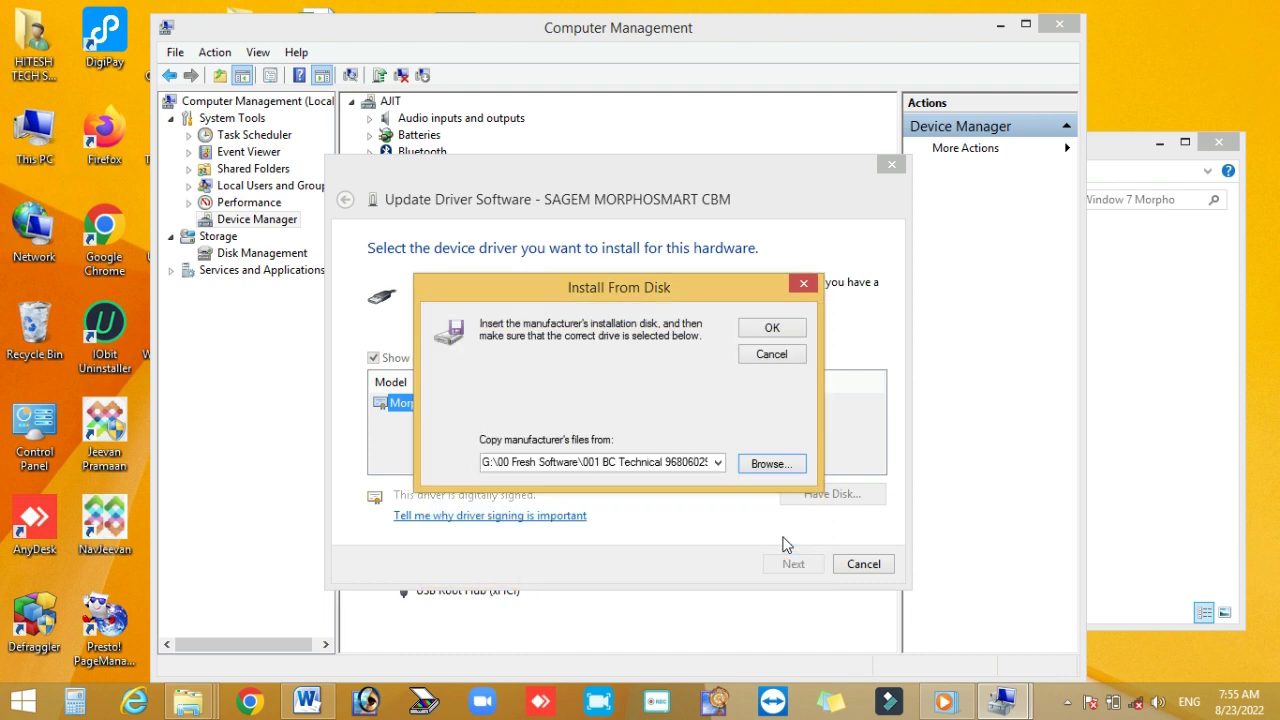
pyautogui.click(769, 334)
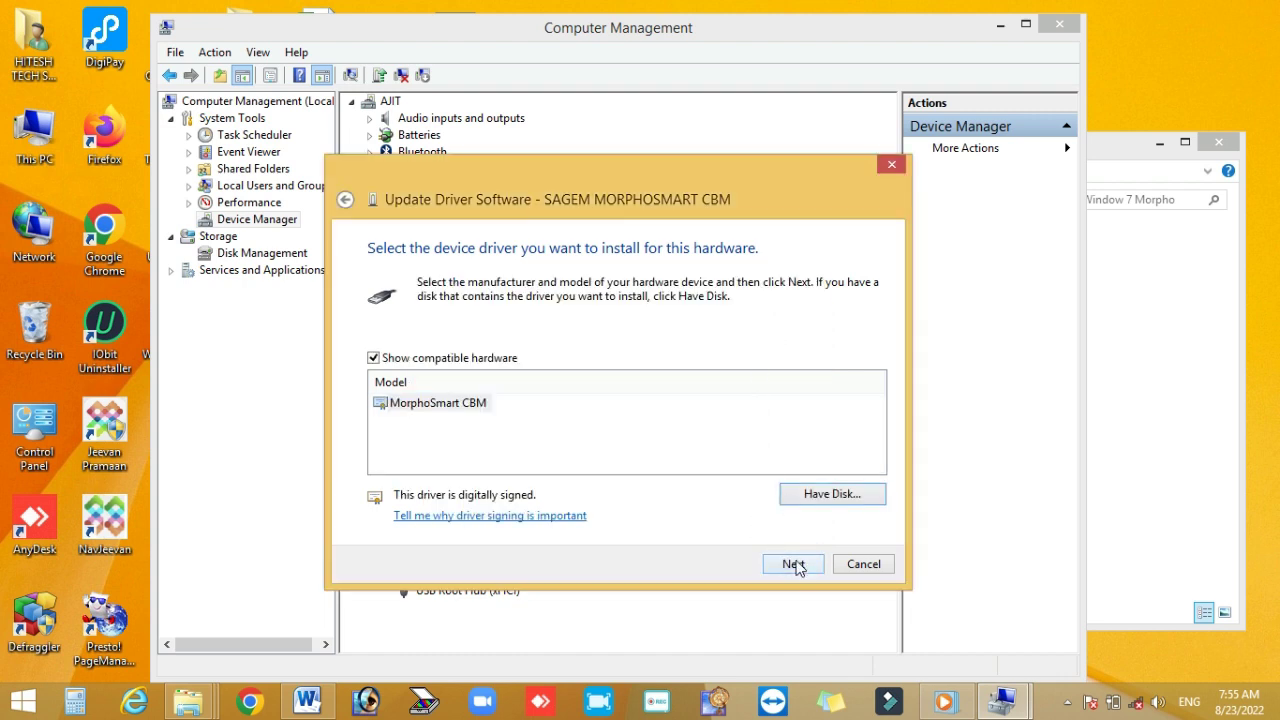
pyautogui.click(793, 564)
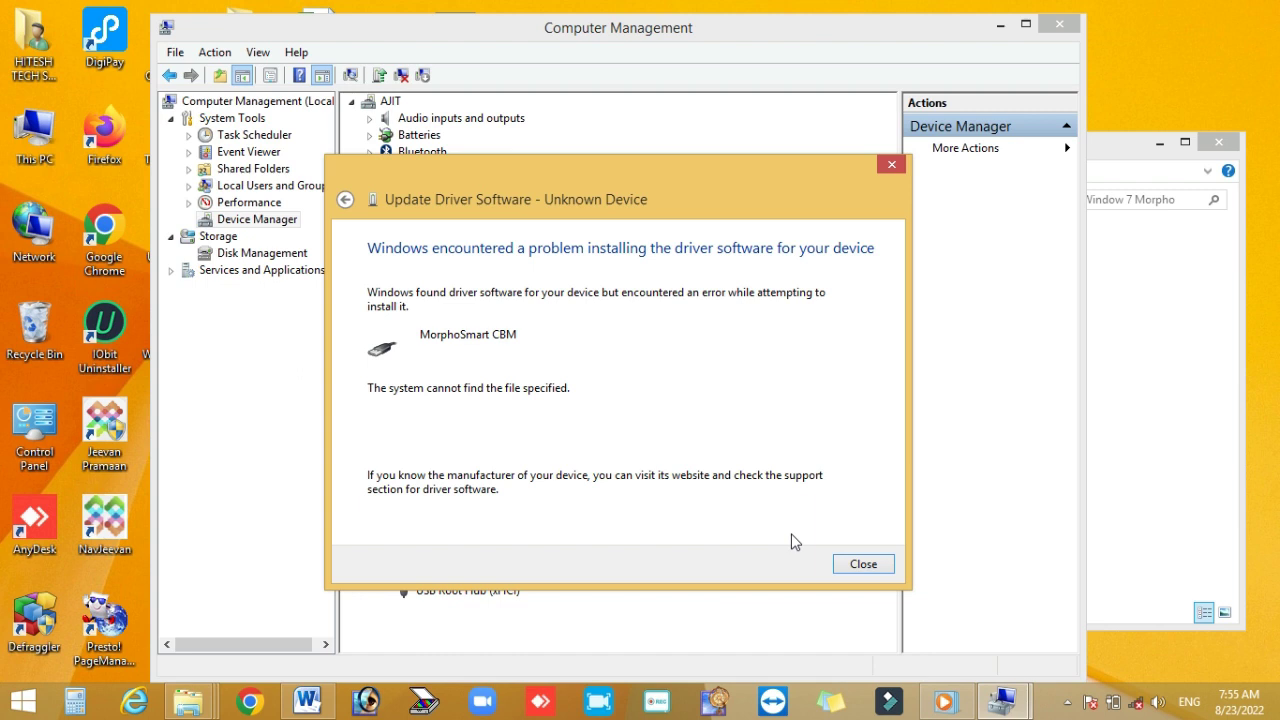
pyautogui.click(864, 565)
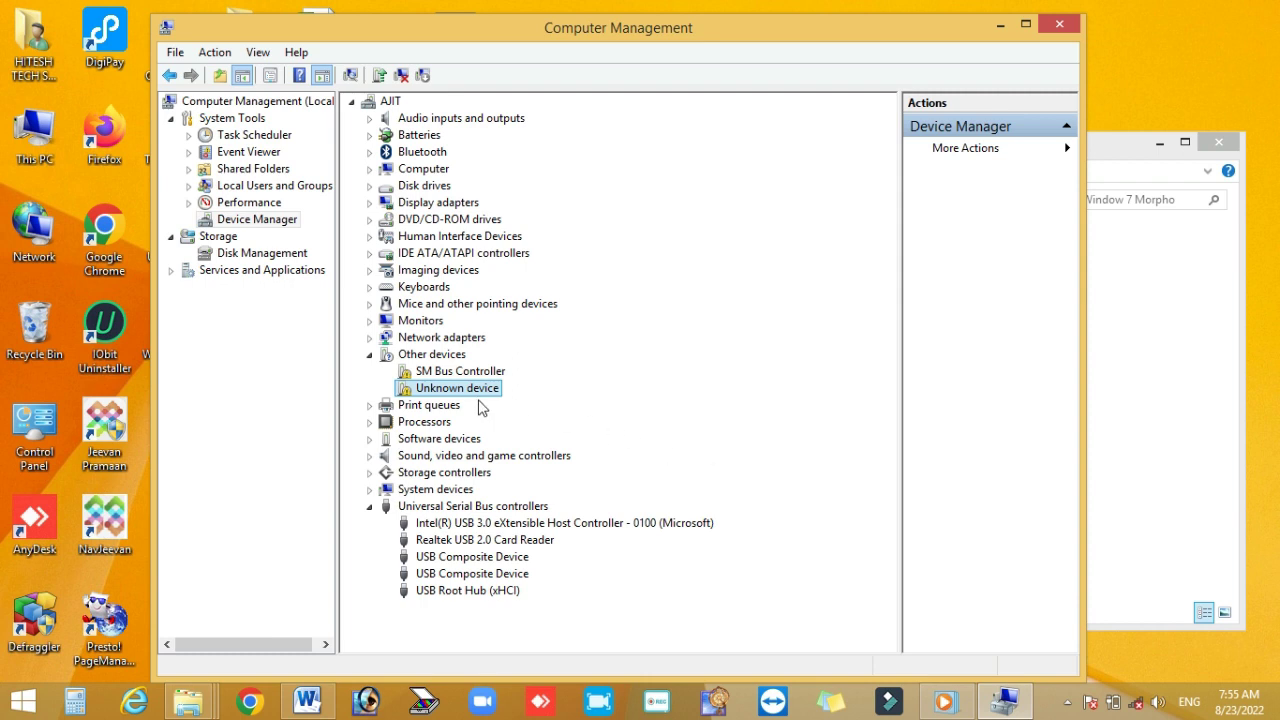
# Start a manual driver update for Unknown device with Show All Devices as the hardware type and choose to install from disk.
pyautogui.rightClick(456, 395)
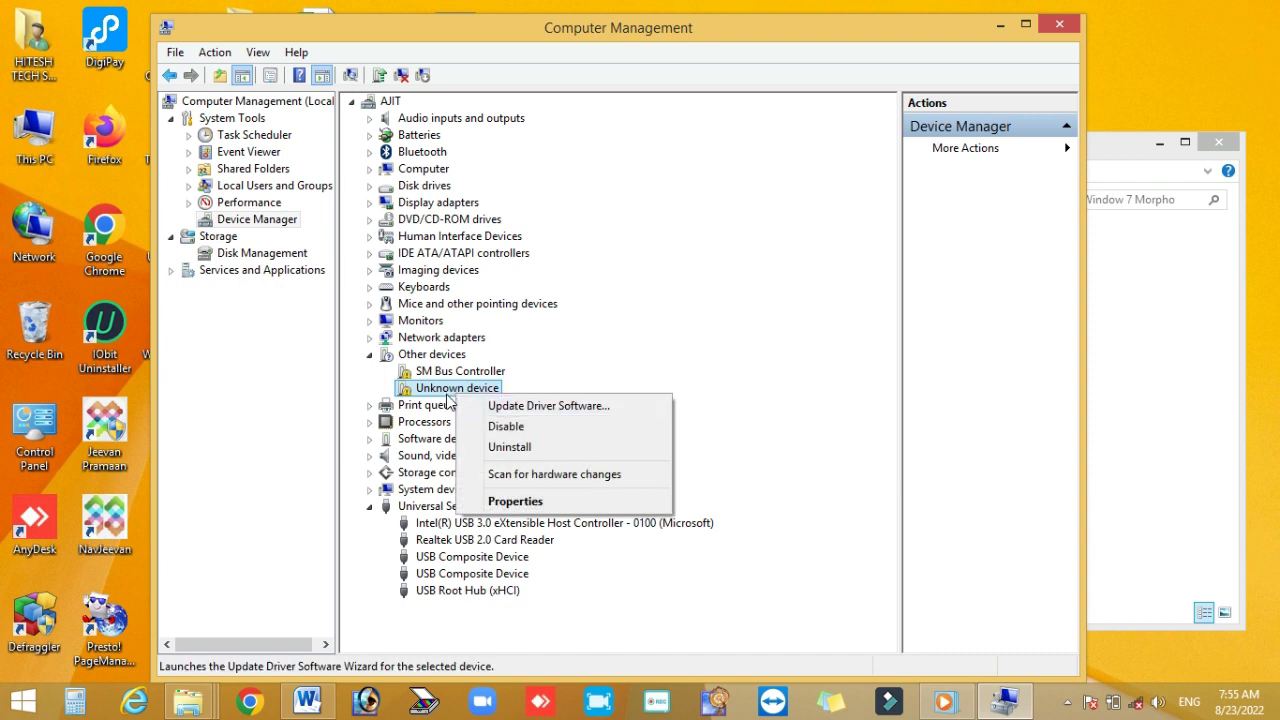
pyautogui.click(503, 407)
pyautogui.click(503, 420)
pyautogui.click(505, 468)
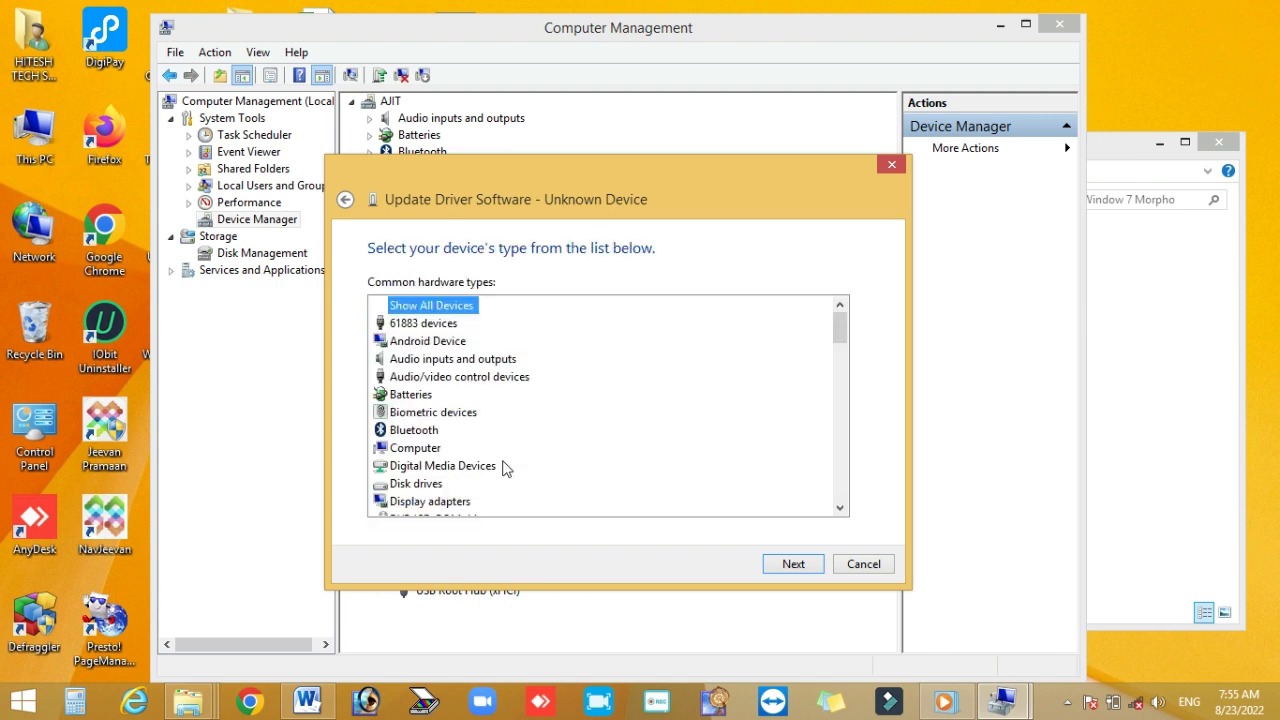
pyautogui.click(794, 564)
pyautogui.click(815, 493)
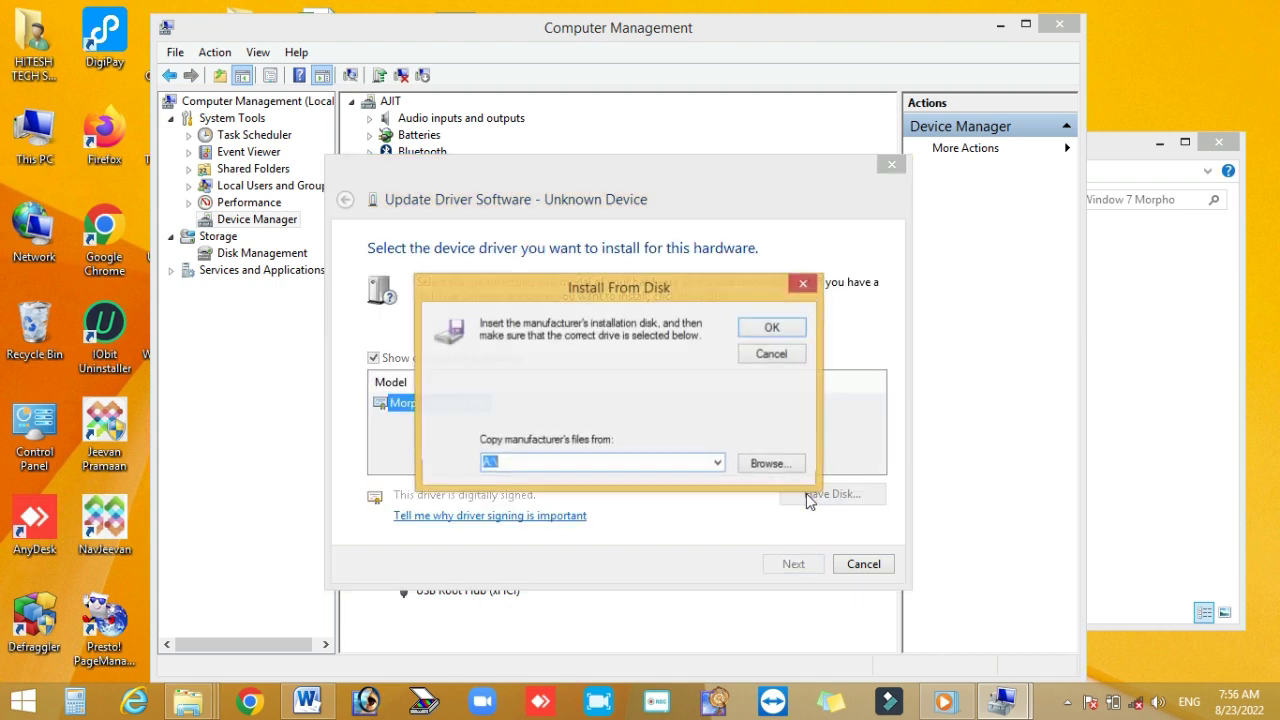
# Choose usbbiodriver in folder 86 as the driver source file for Unknown device.
pyautogui.click(762, 464)
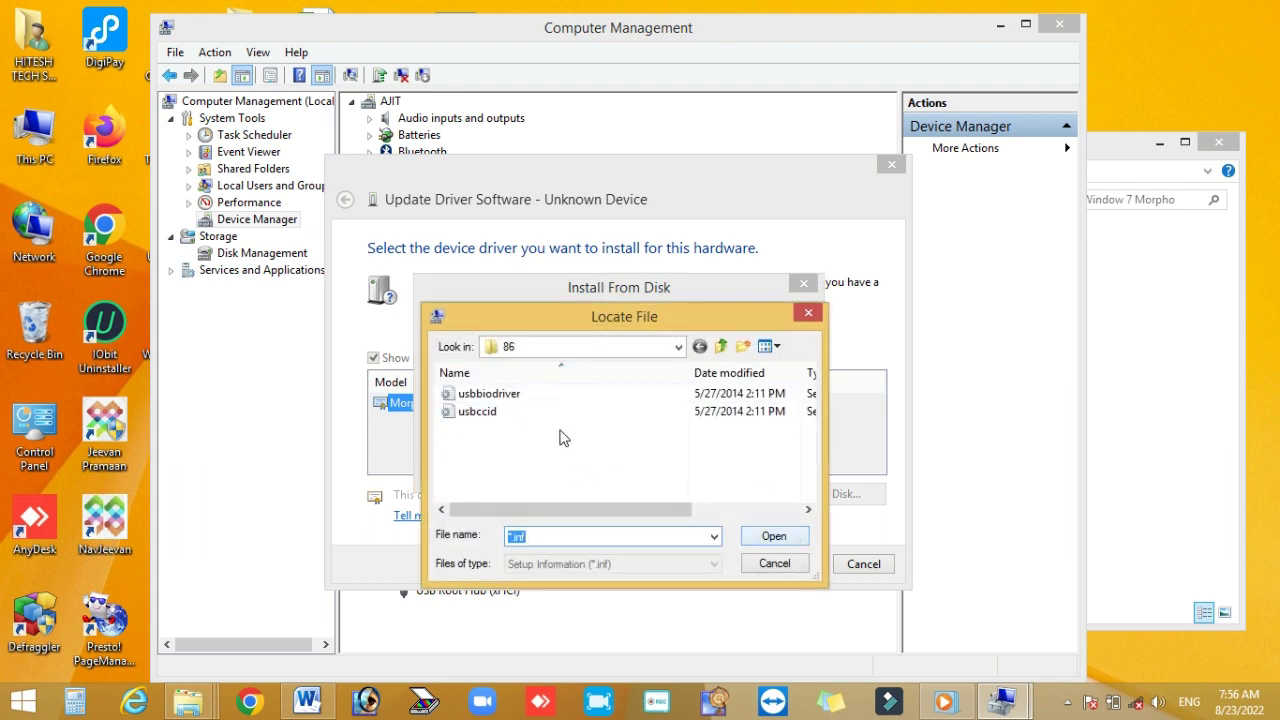
pyautogui.click(481, 398)
pyautogui.click(770, 536)
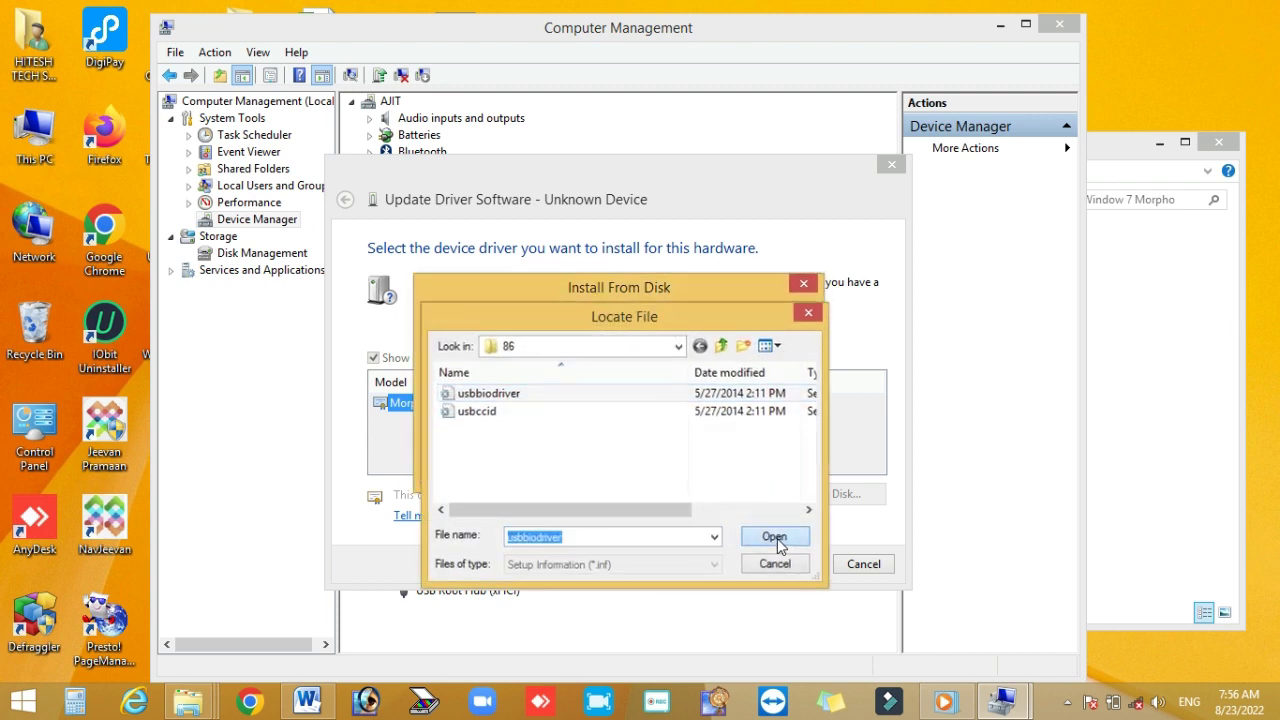
# Try to install the MorphoSmart CBM driver on Unknown device from the chosen usbbiodriver file, and close the update wizard and Computer Management.
pyautogui.click(774, 331)
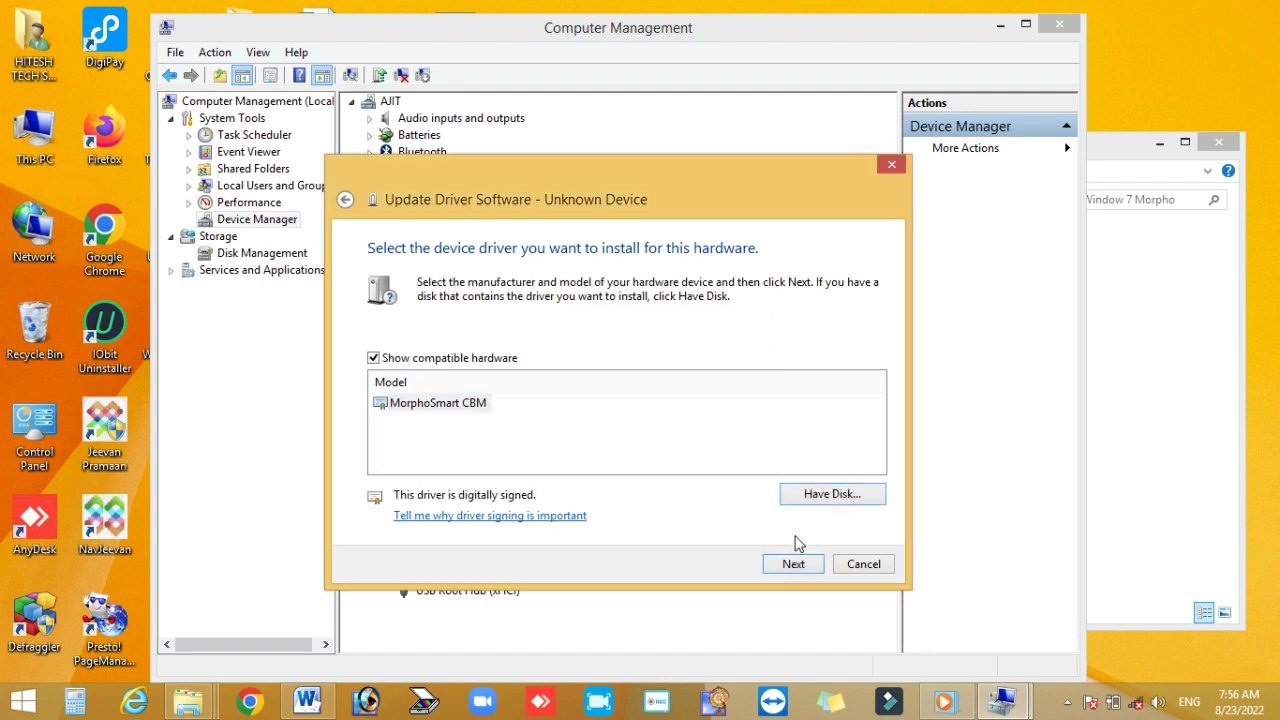
pyautogui.click(794, 563)
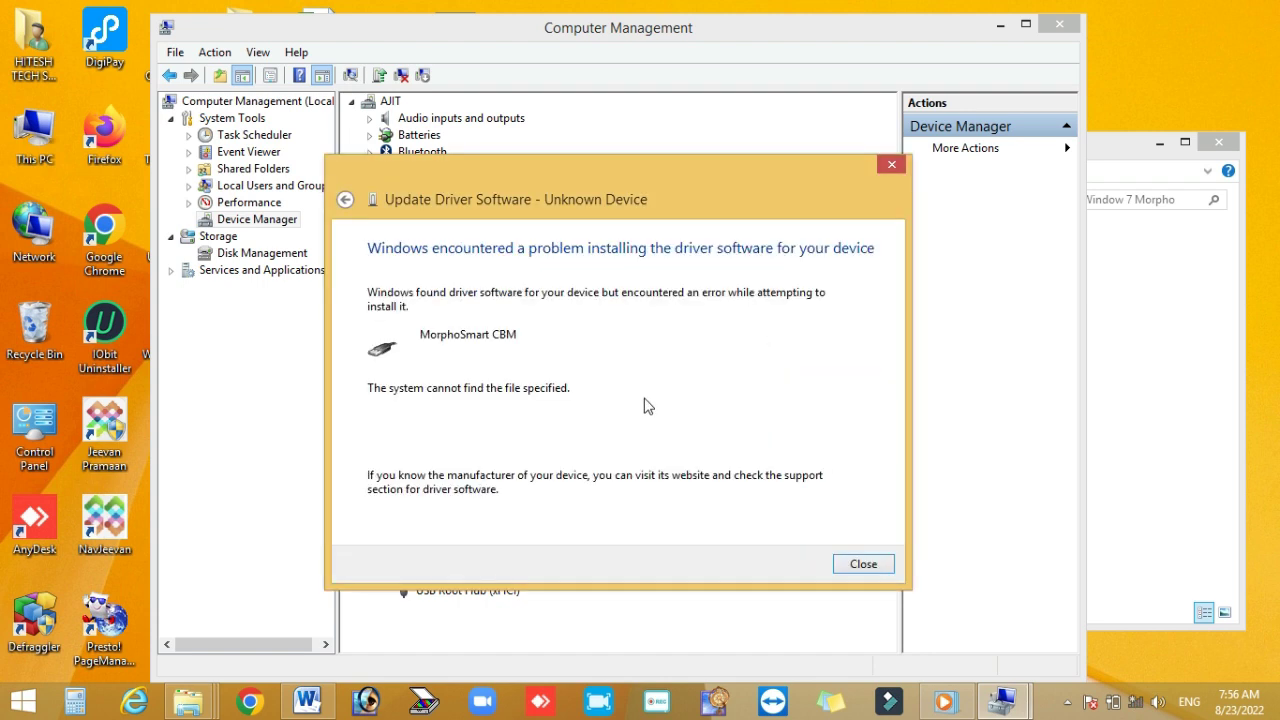
pyautogui.click(866, 565)
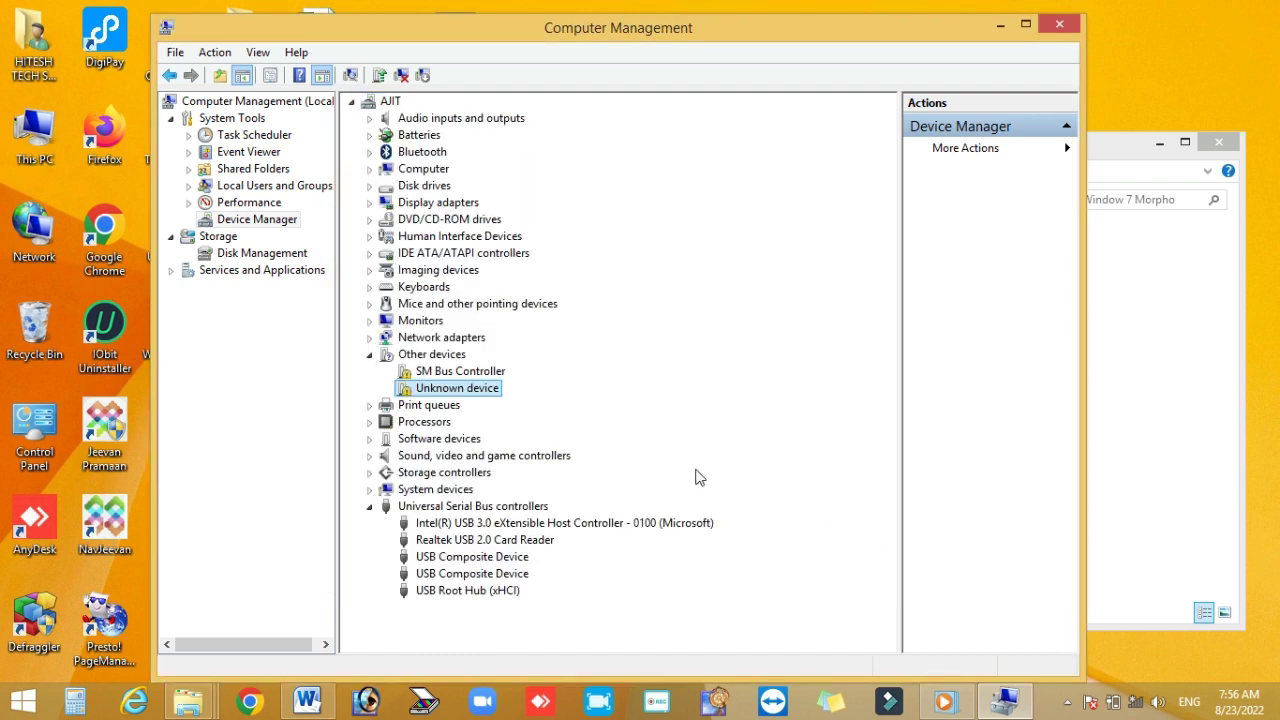
pyautogui.click(1062, 26)
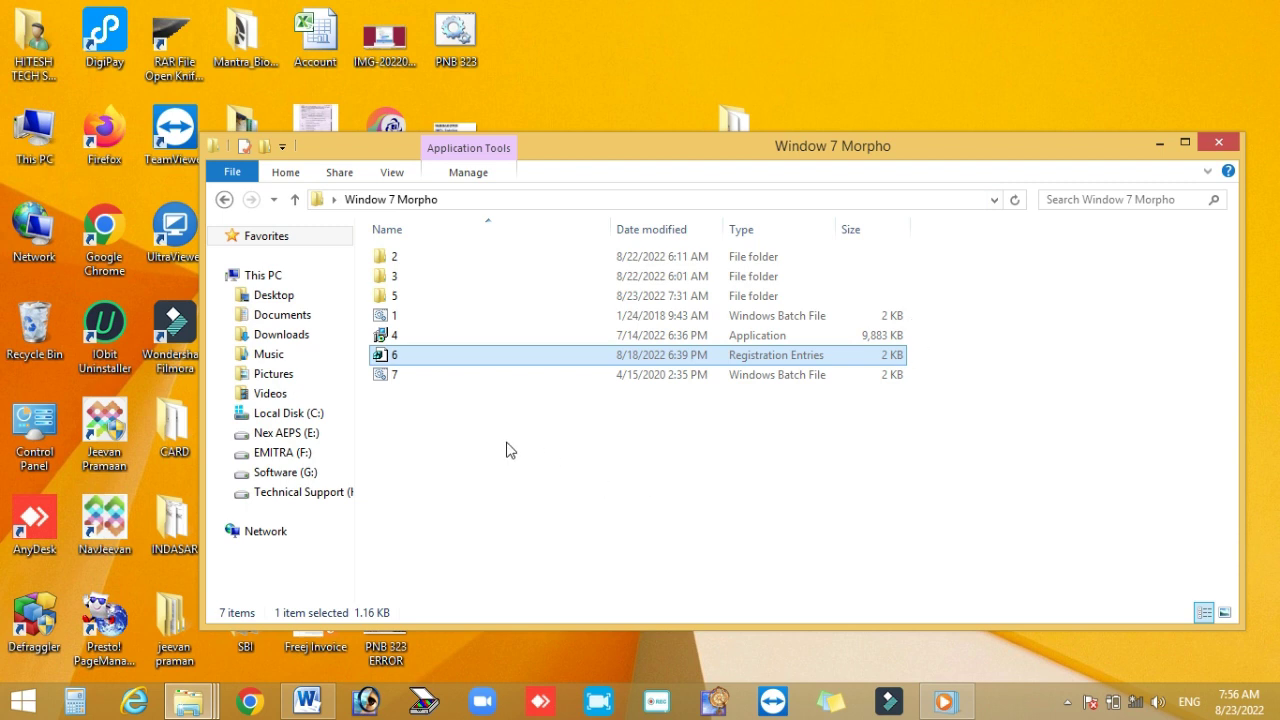
# Run batch file 7 in the Window 7 Morpho folder as administrator to restart the Morpho RD service.
pyautogui.click(388, 381)
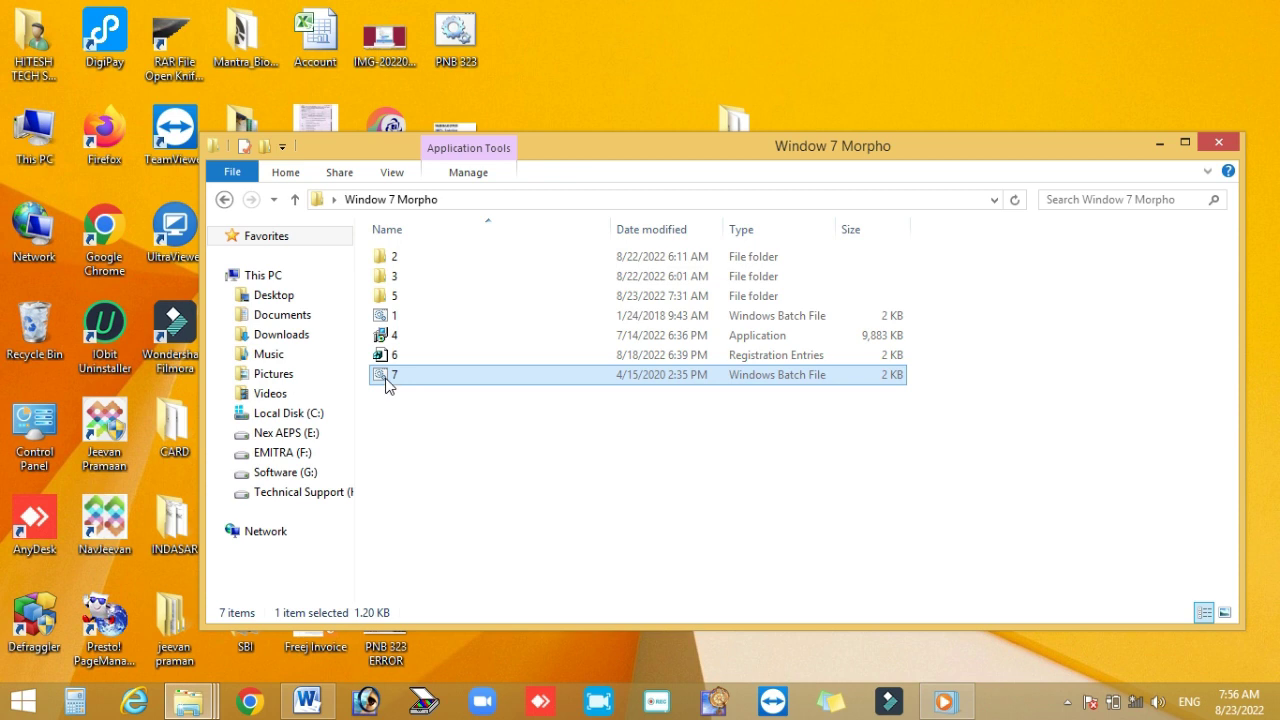
pyautogui.rightClick(388, 386)
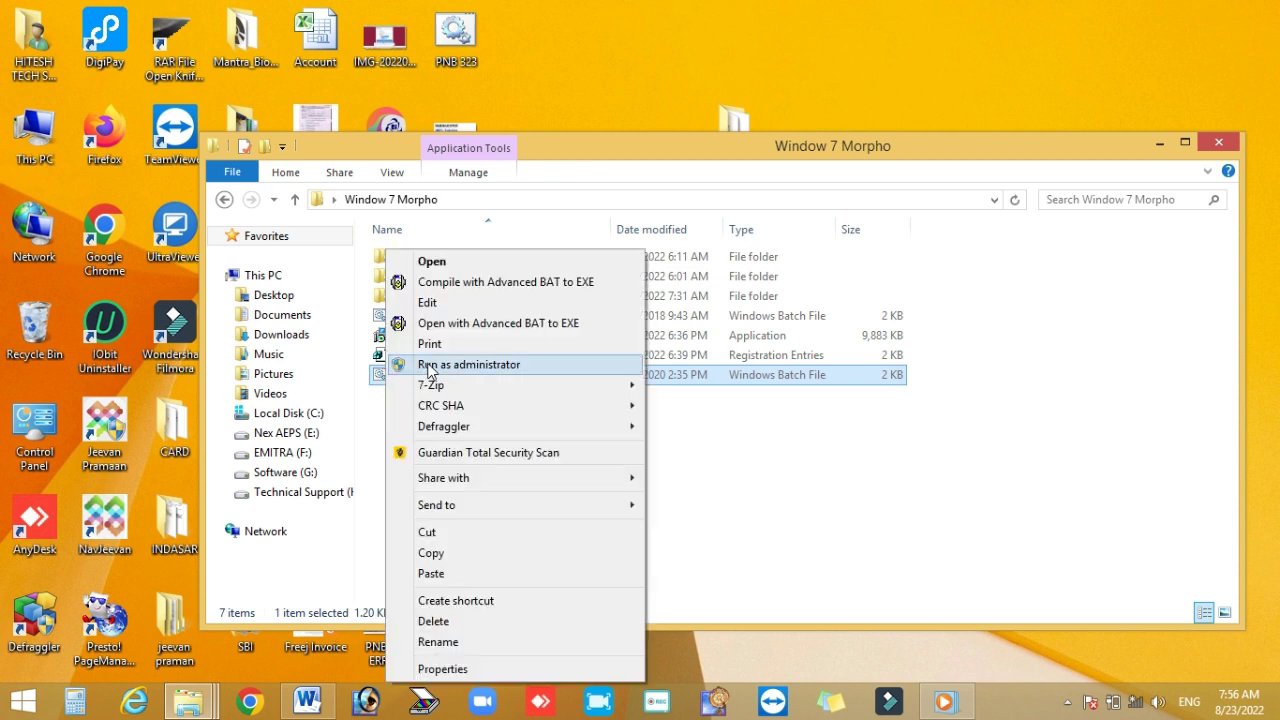
pyautogui.click(428, 364)
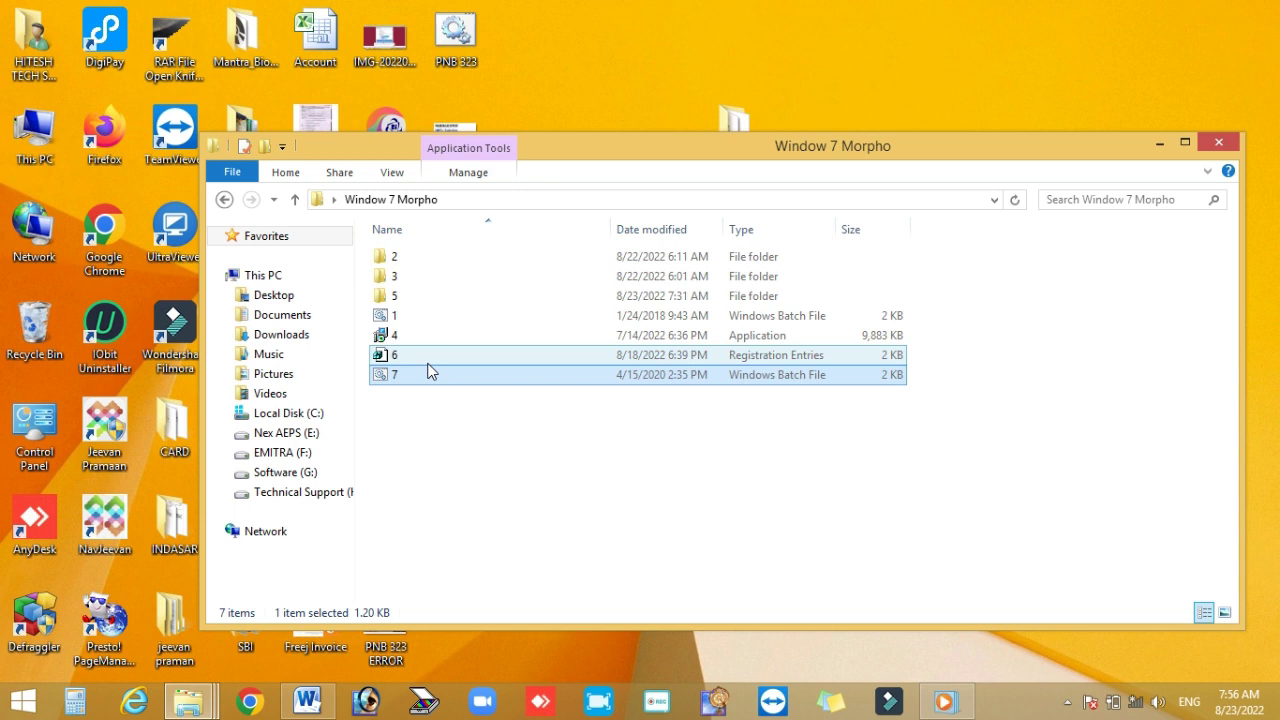
pyautogui.click(432, 375)
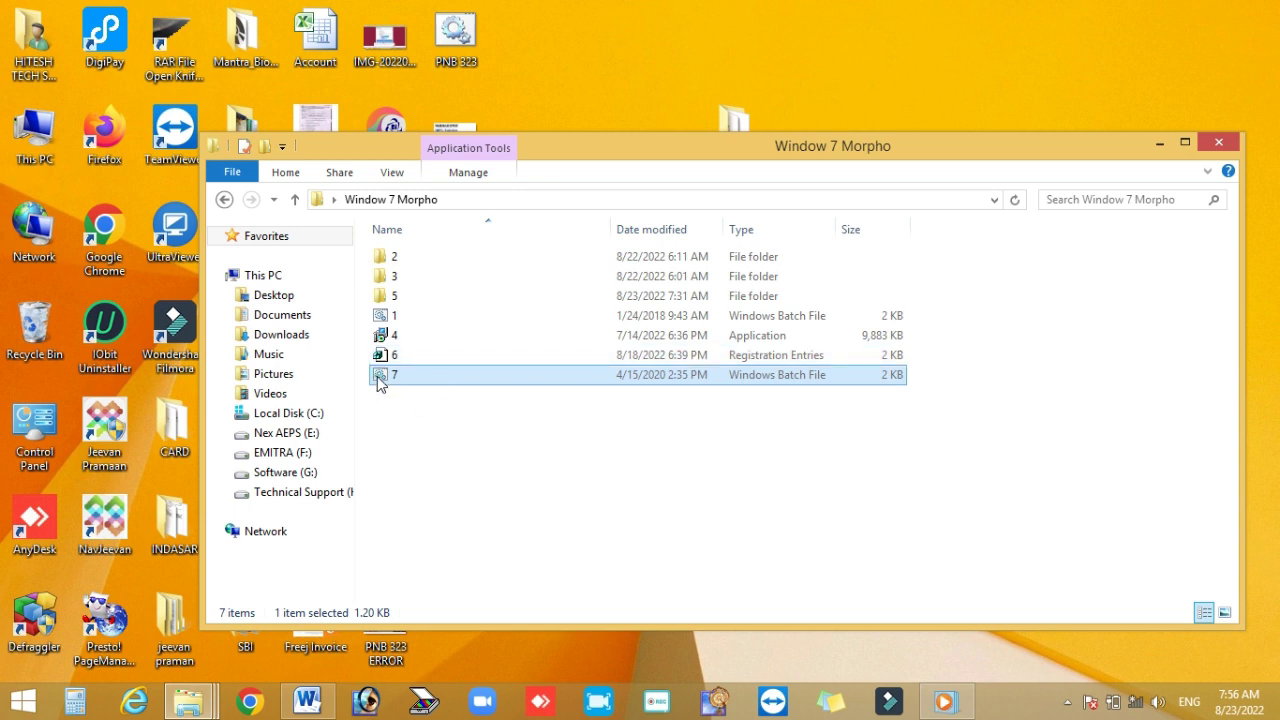
pyautogui.rightClick(378, 385)
pyautogui.click(417, 363)
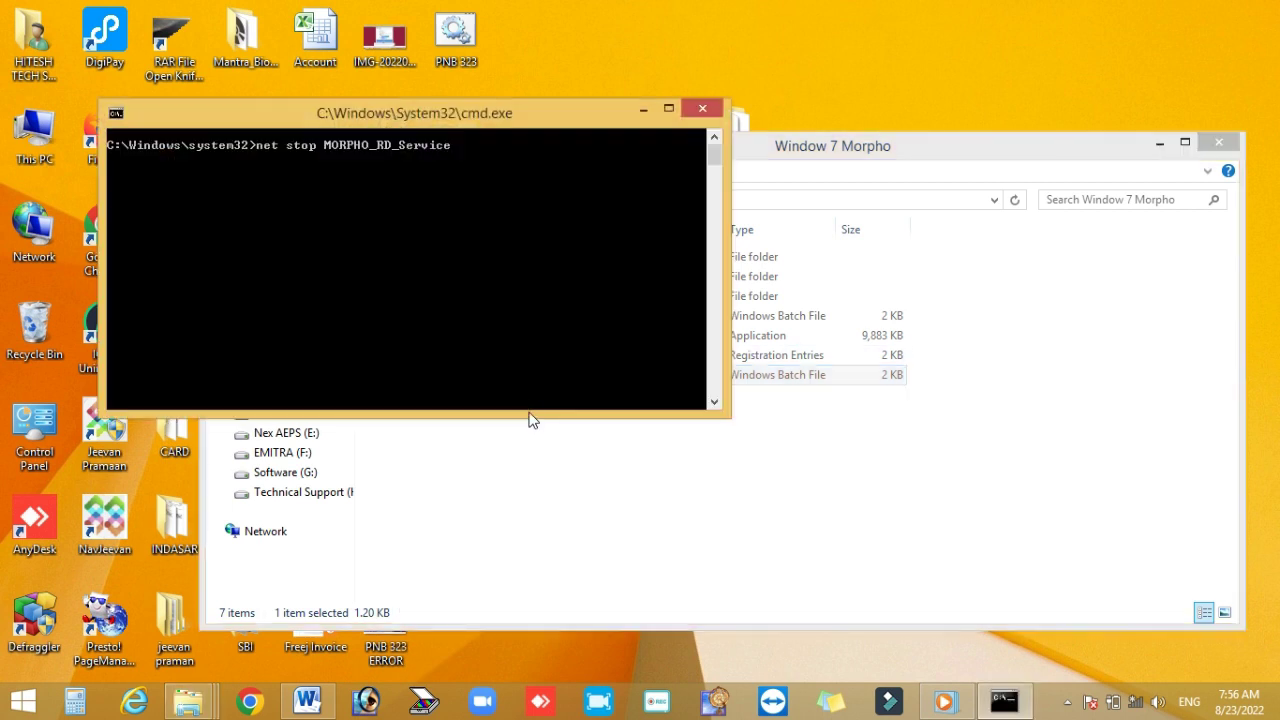